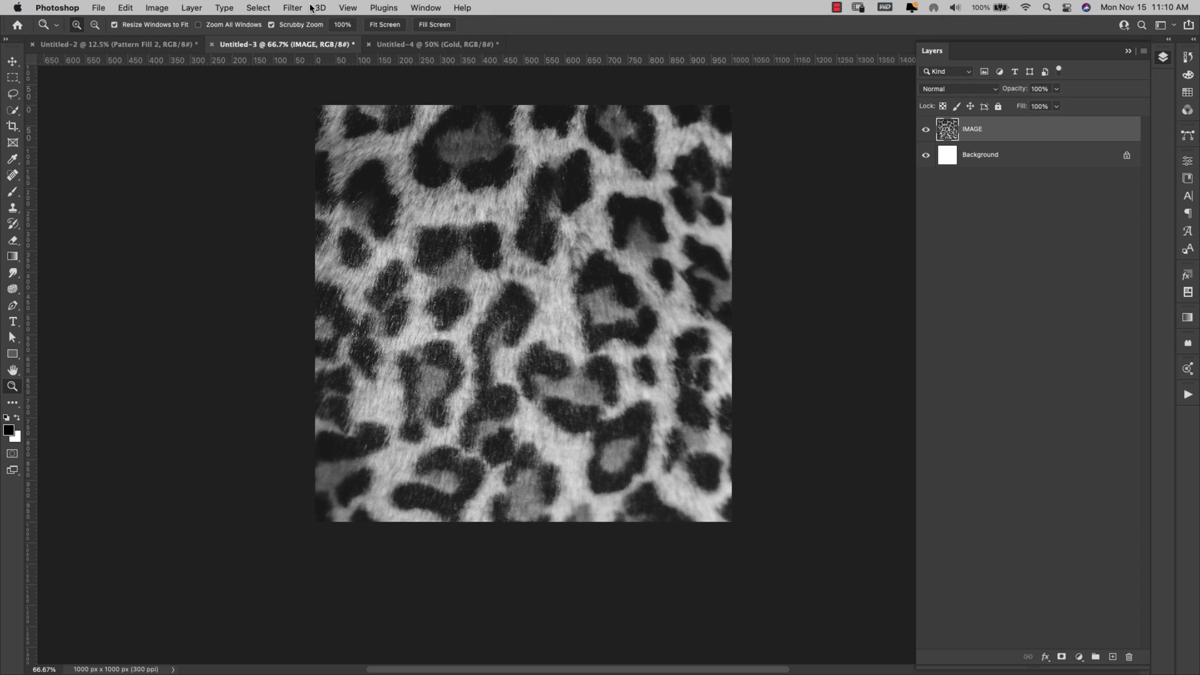
- Apply the Offset filter to wrap the leopard tile's edges into the centre, then pick the Clone Stamp
{"action": "left_click", "coordinate": [285, 7]}
{"action": "mouse_move", "coordinate": [294, 272]}
{"action": "left_click", "coordinate": [493, 344]}
{"action": "left_click", "coordinate": [1045, 392]}
{"action": "key", "text": "s"}
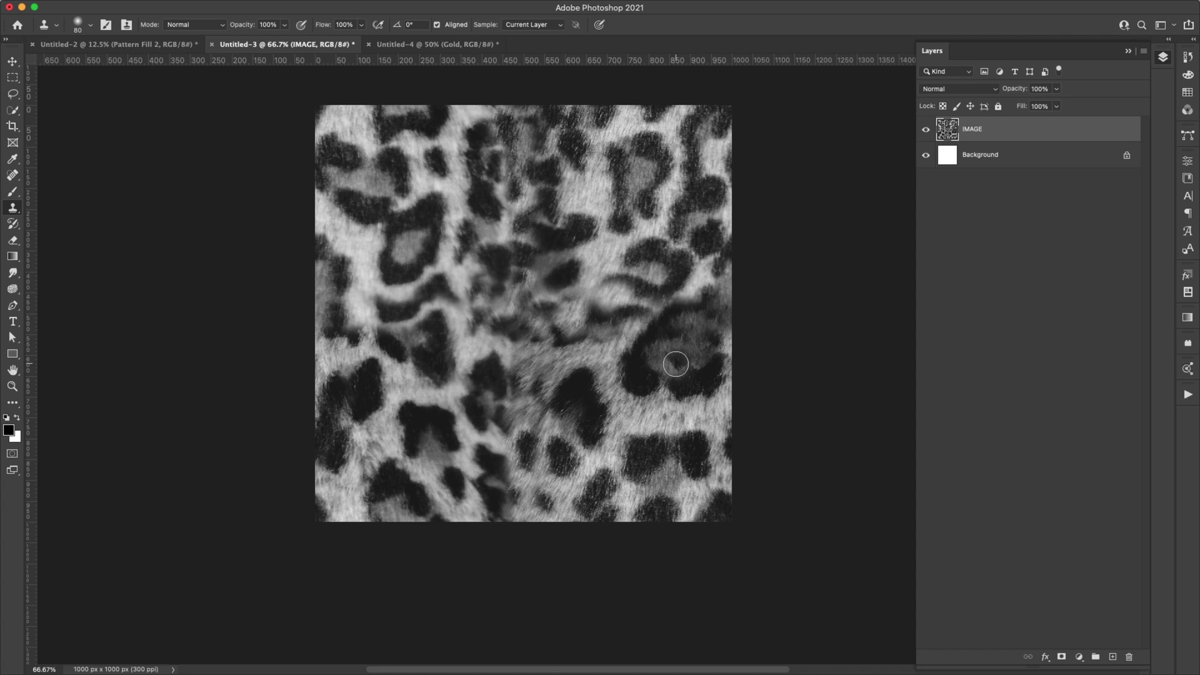
- Reapply the Offset filter to check the seams
{"action": "left_click", "coordinate": [288, 8]}
{"action": "mouse_move", "coordinate": [291, 270]}
{"action": "left_click", "coordinate": [511, 333]}
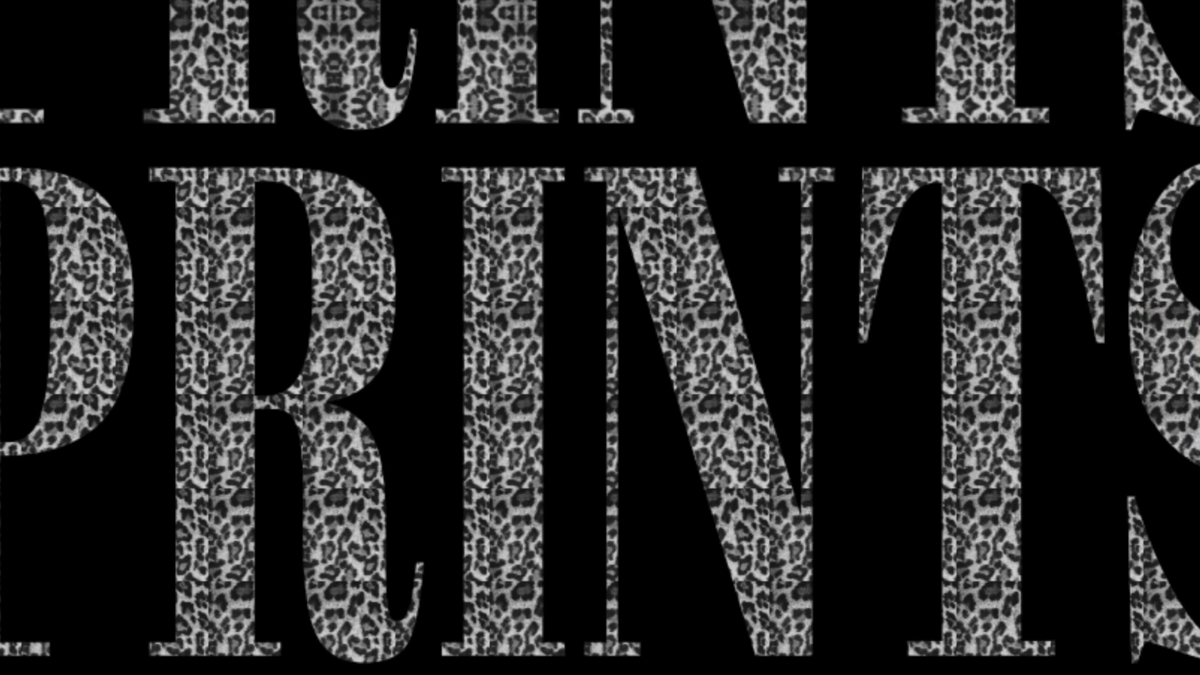
- Zoom in on the lettering's pattern, then zoom out to compare PRINTS and METALLIC
{"action": "key", "text": "z"}
{"action": "left_click", "coordinate": [1185, 341]}
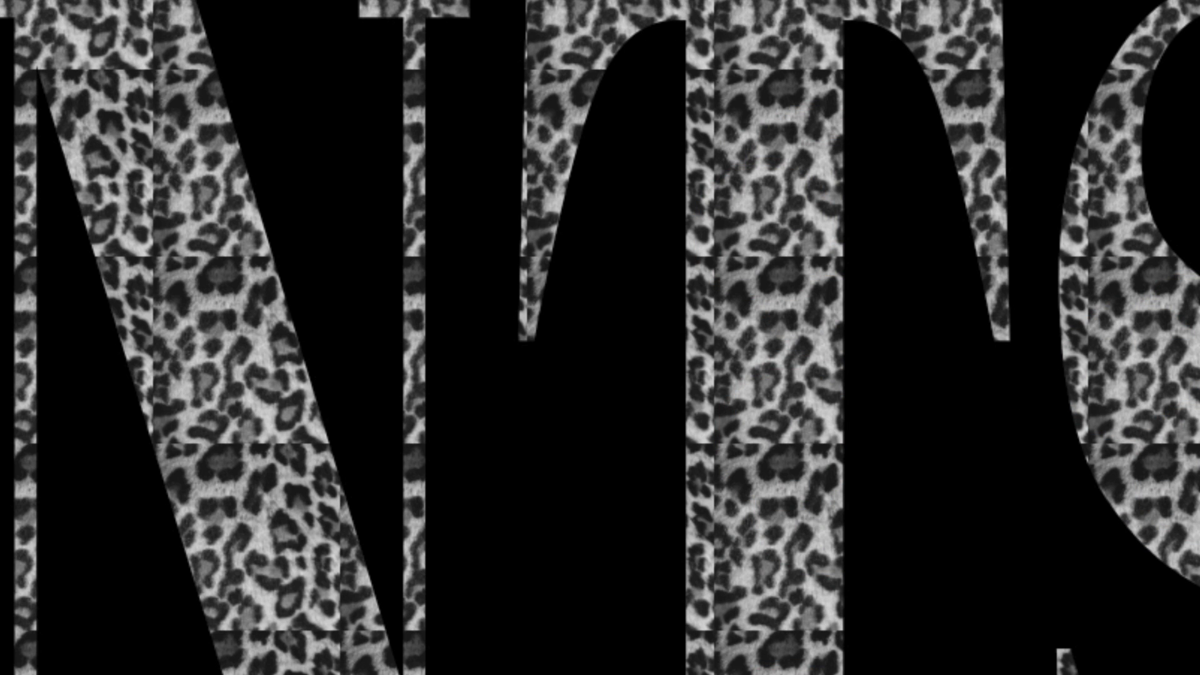
{"action": "scroll", "coordinate": [699, 257], "scroll_direction": "up", "scroll_amount": 5}
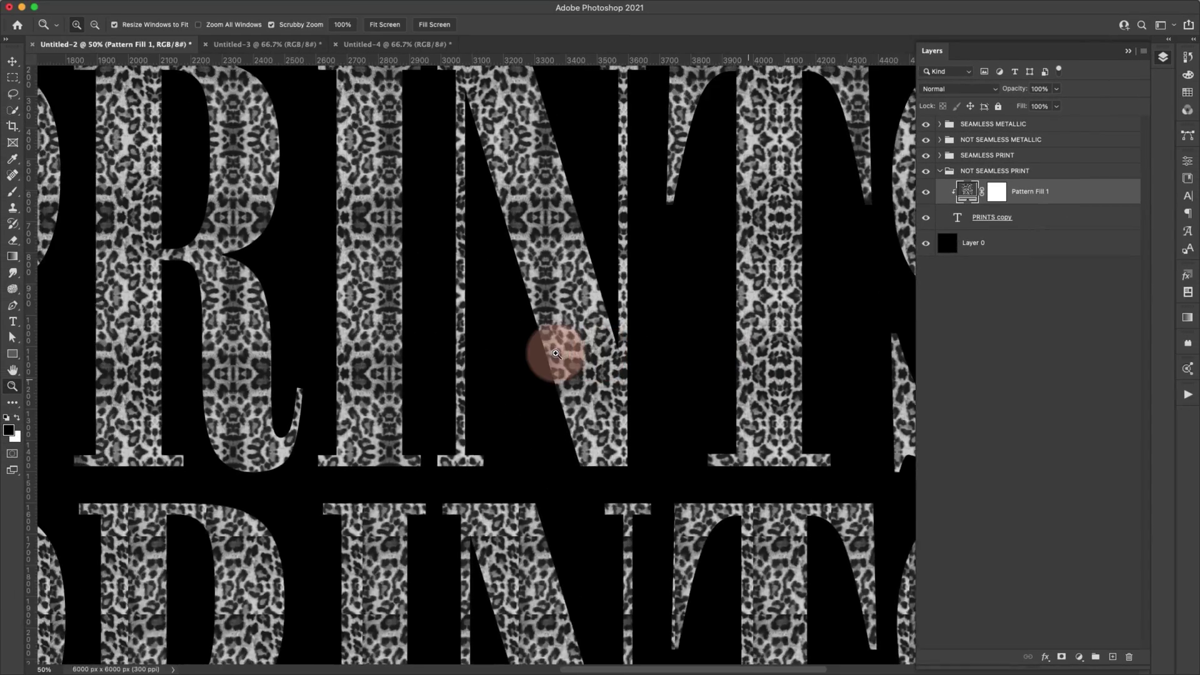
{"action": "scroll", "coordinate": [602, 323], "scroll_direction": "left", "scroll_amount": 3}
{"action": "scroll", "coordinate": [601, 323], "scroll_direction": "down", "scroll_amount": 10}
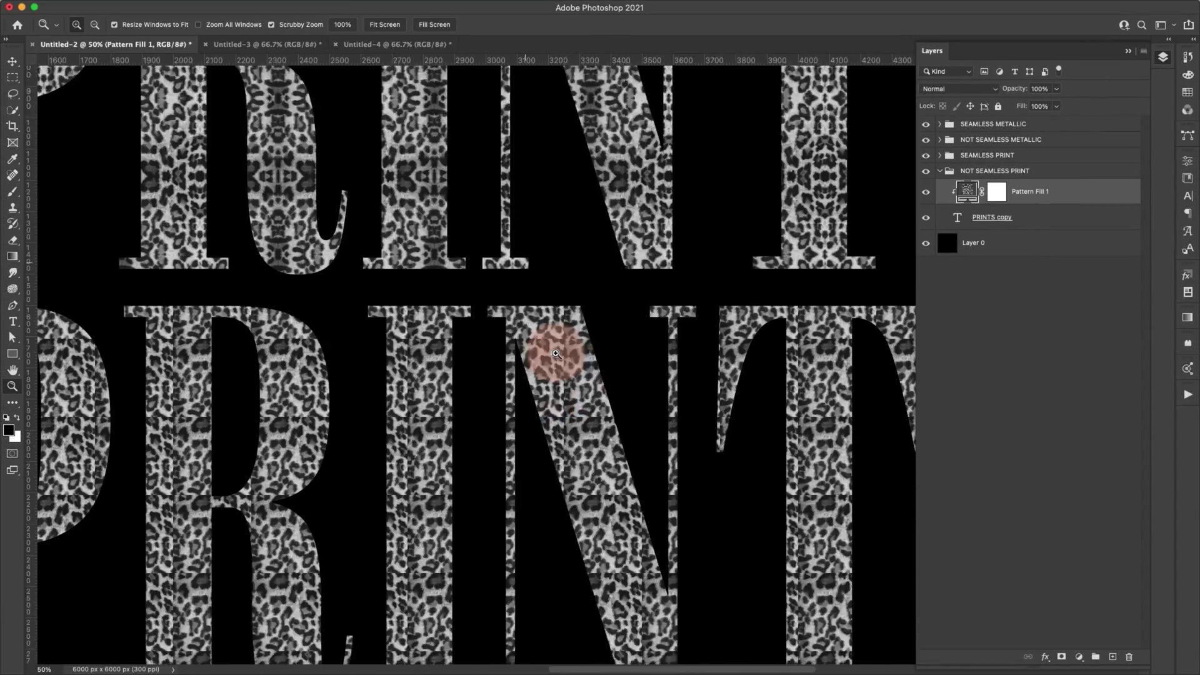
{"action": "left_click", "coordinate": [635, 355], "text": "alt"}
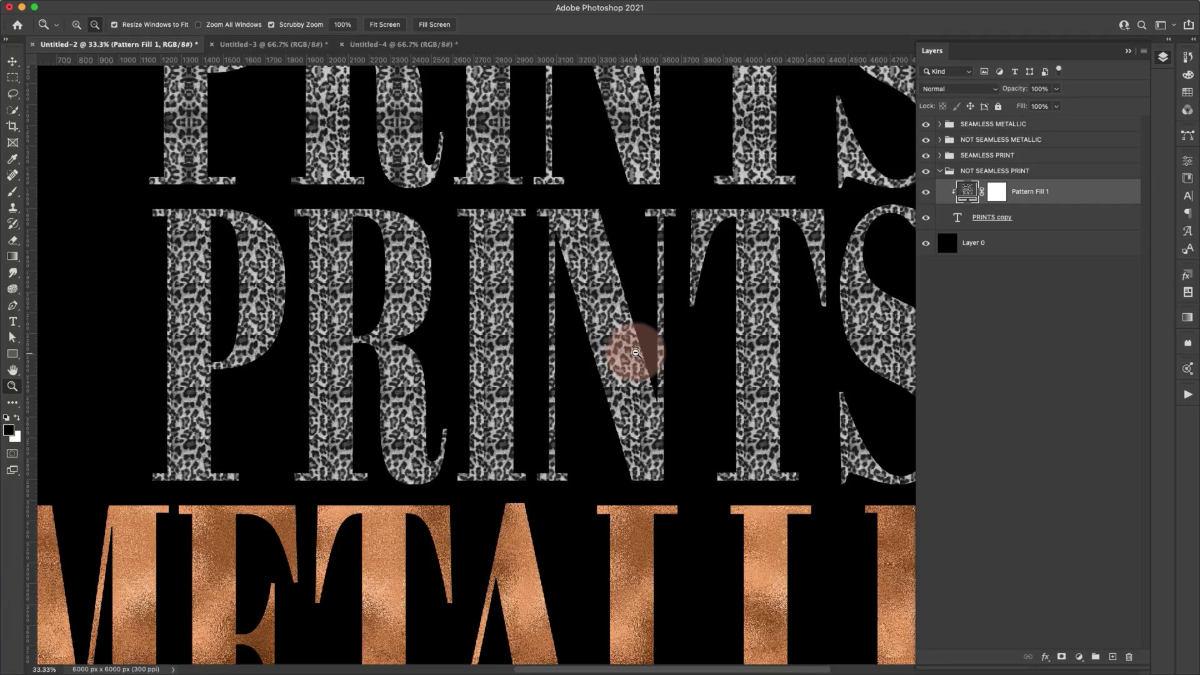
{"action": "scroll", "coordinate": [636, 353], "scroll_direction": "down", "scroll_amount": 5}
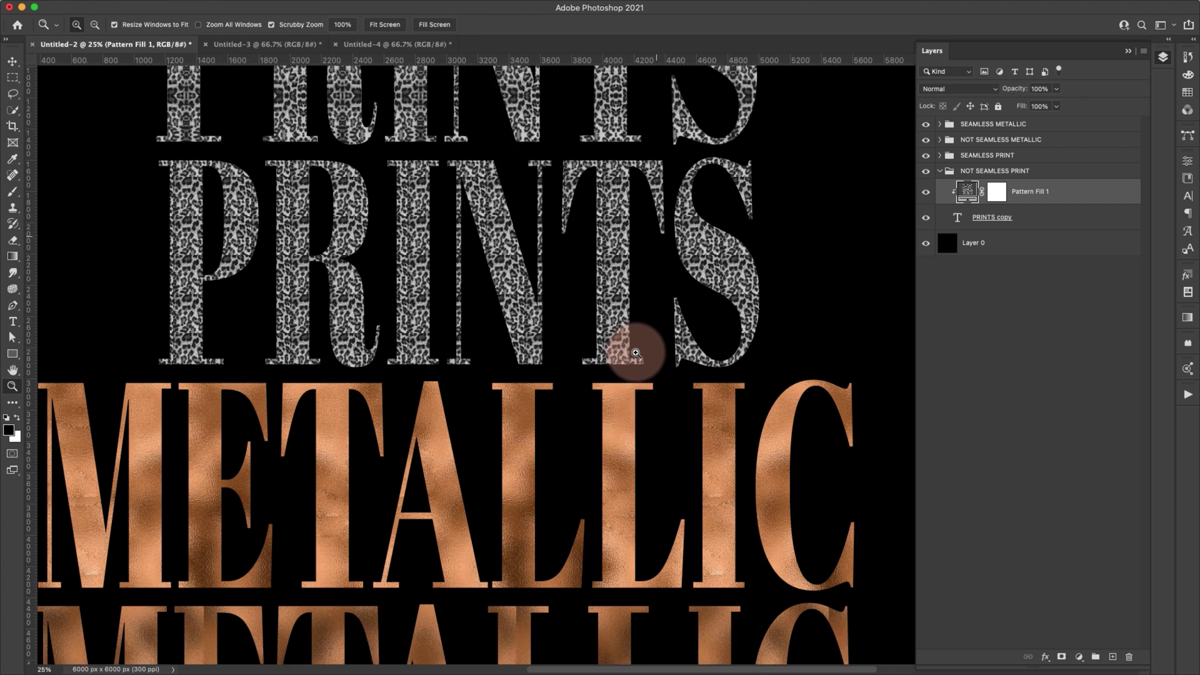
{"action": "scroll", "coordinate": [497, 219], "scroll_direction": "down", "scroll_amount": 5}
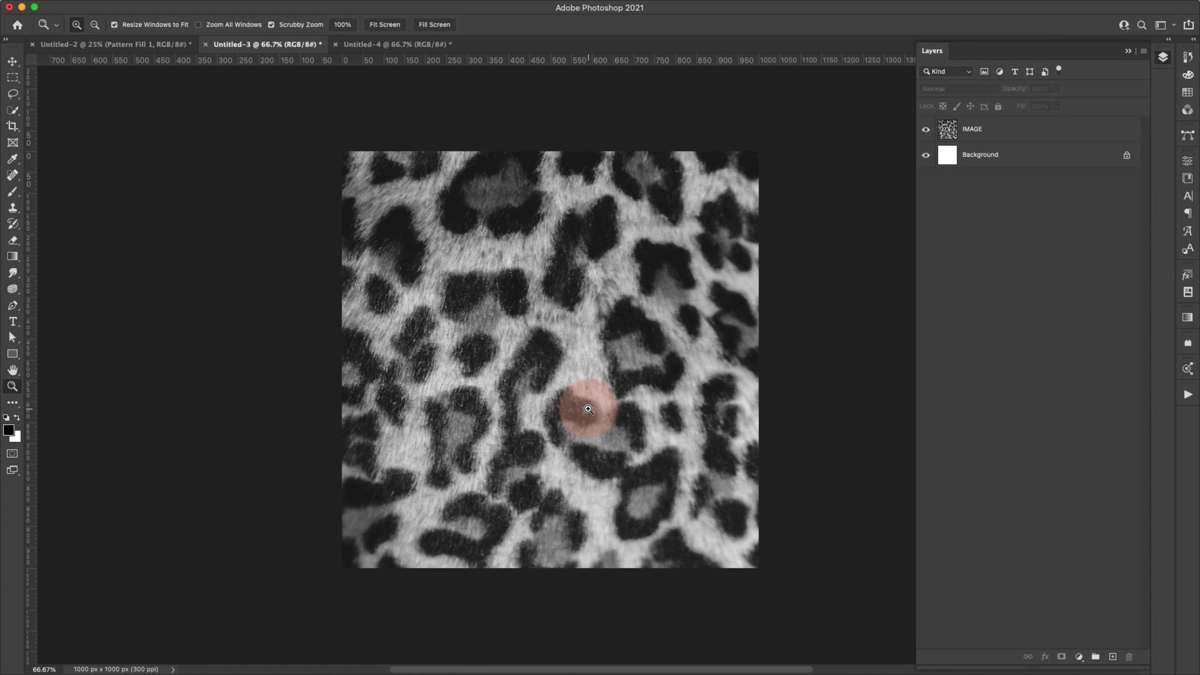
{"action": "left_click", "coordinate": [473, 275]}
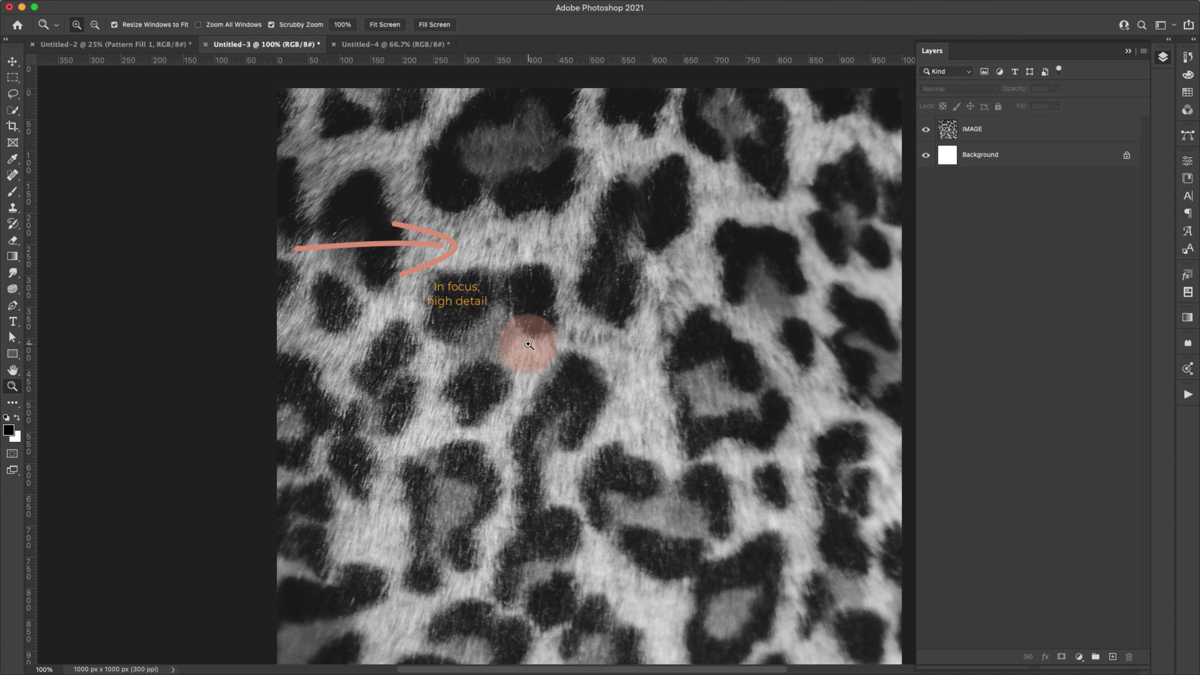
{"action": "scroll", "coordinate": [538, 325], "scroll_direction": "right", "scroll_amount": 2}
{"action": "scroll", "coordinate": [539, 325], "scroll_direction": "right", "scroll_amount": 5}
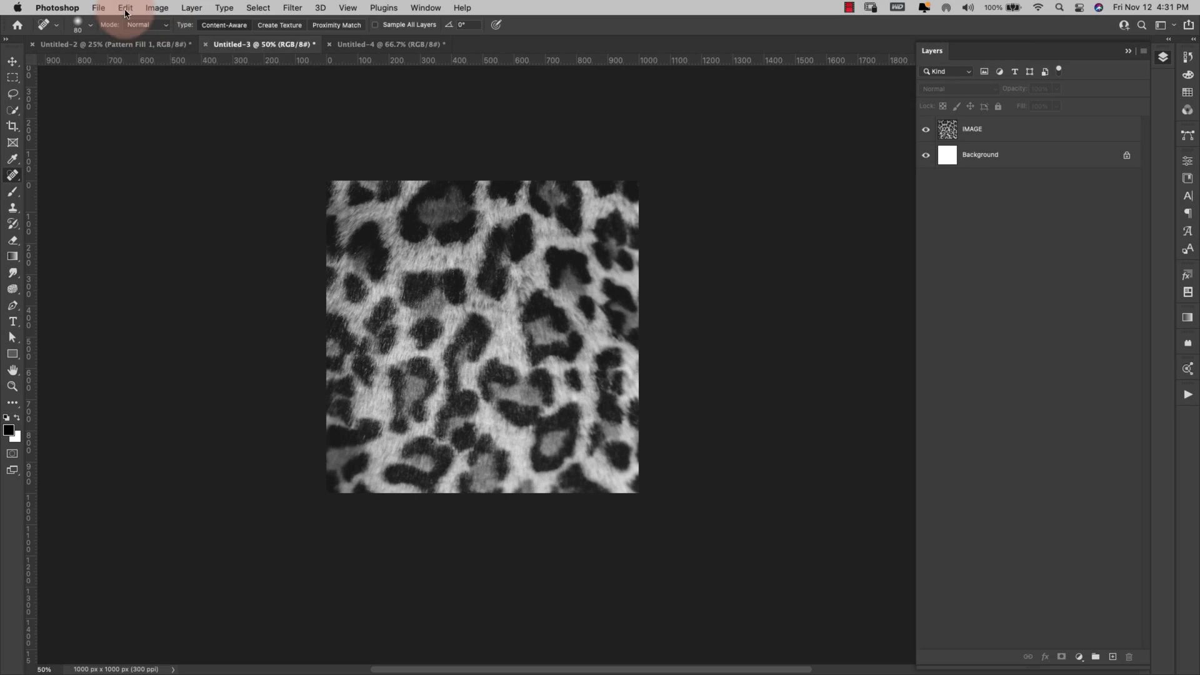
- Define the unretouched leopard image as a new pattern named 'Before'
{"action": "left_click", "coordinate": [125, 9]}
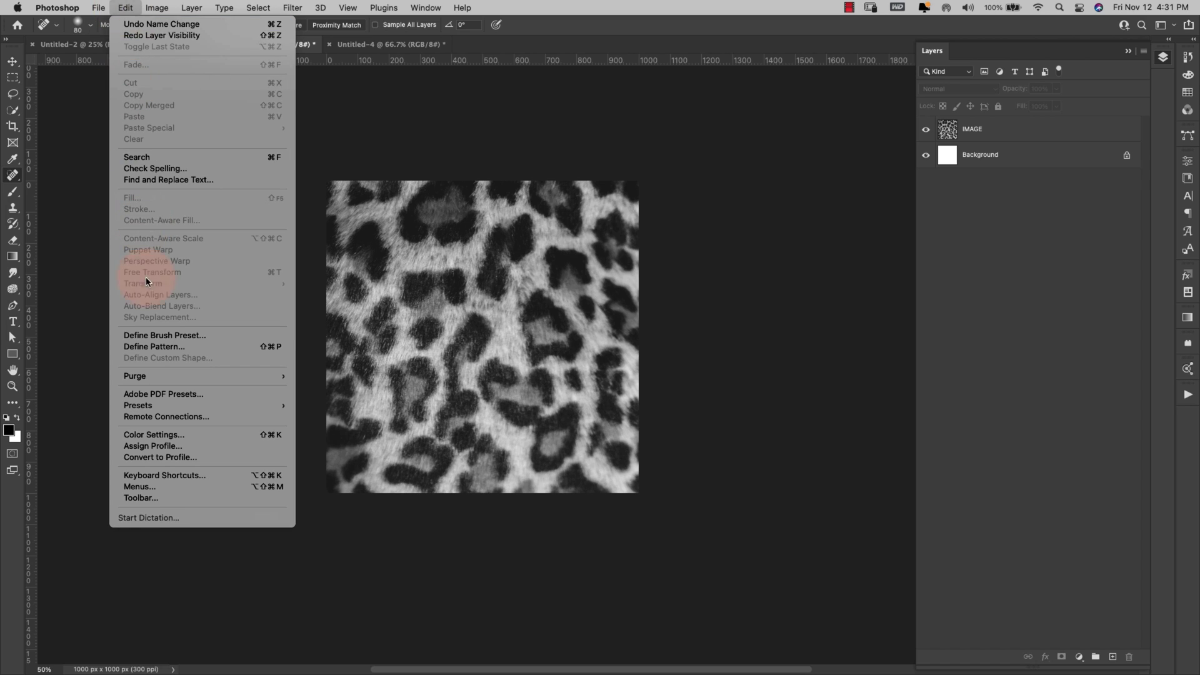
{"action": "left_click", "coordinate": [154, 347]}
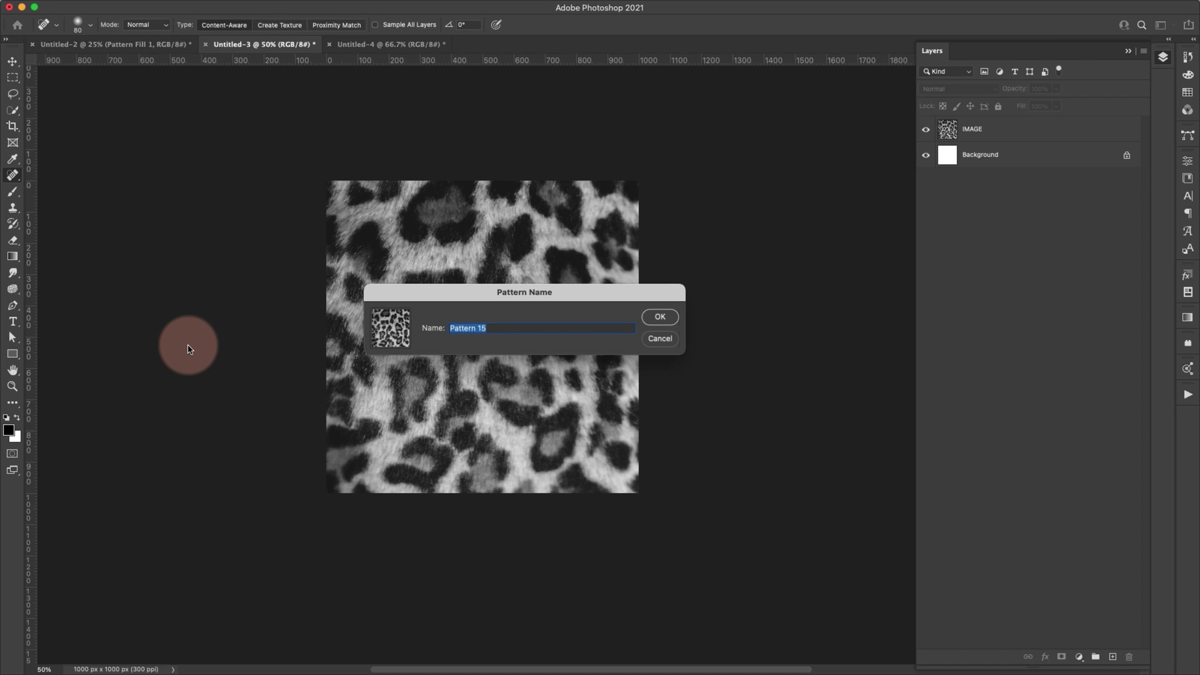
{"action": "type", "text": "Before"}
{"action": "left_click", "coordinate": [660, 316]}
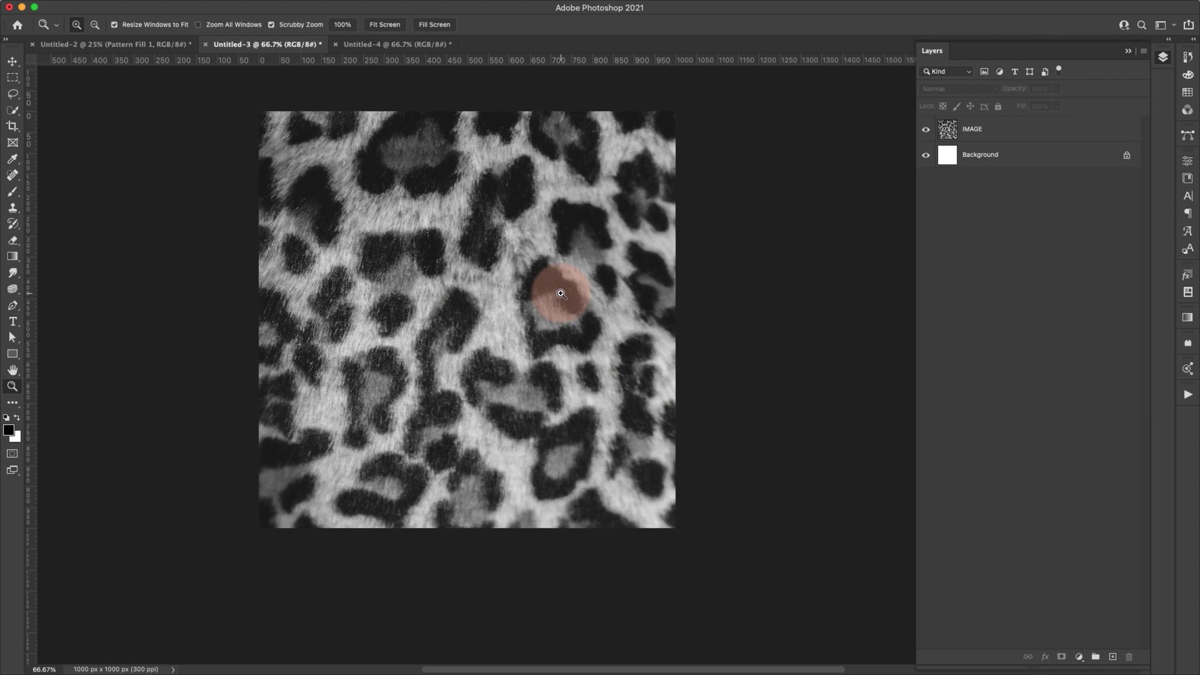
{"action": "left_click", "coordinate": [1006, 133]}
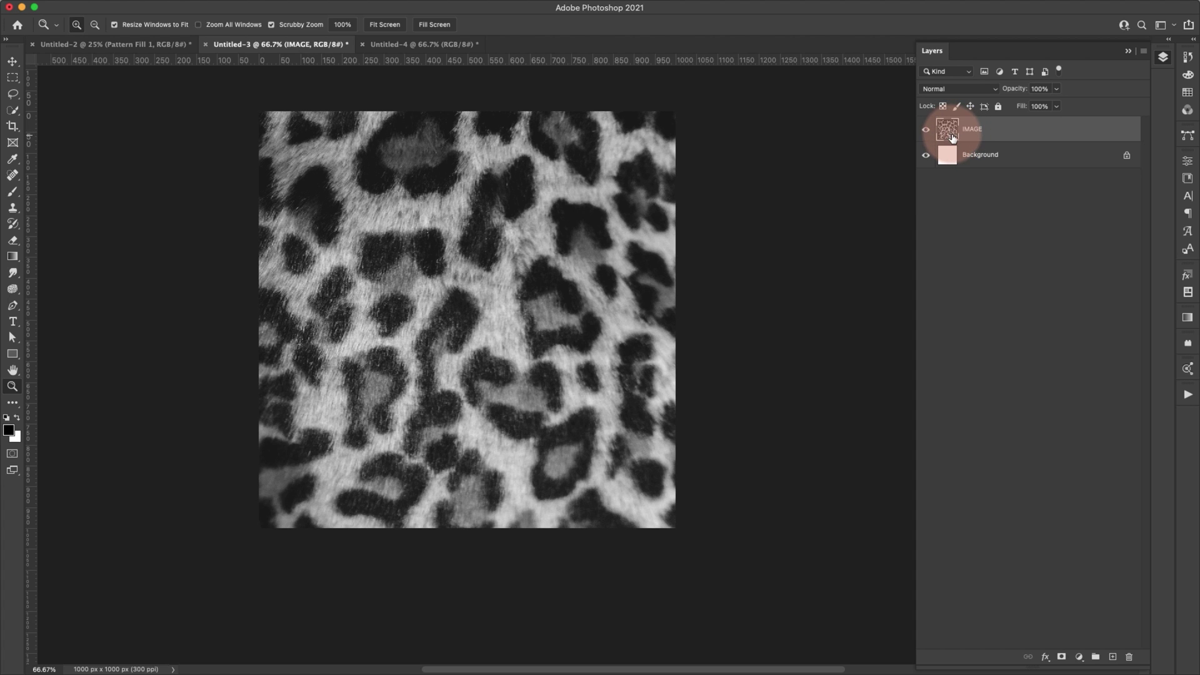
{"action": "right_click", "coordinate": [991, 129]}
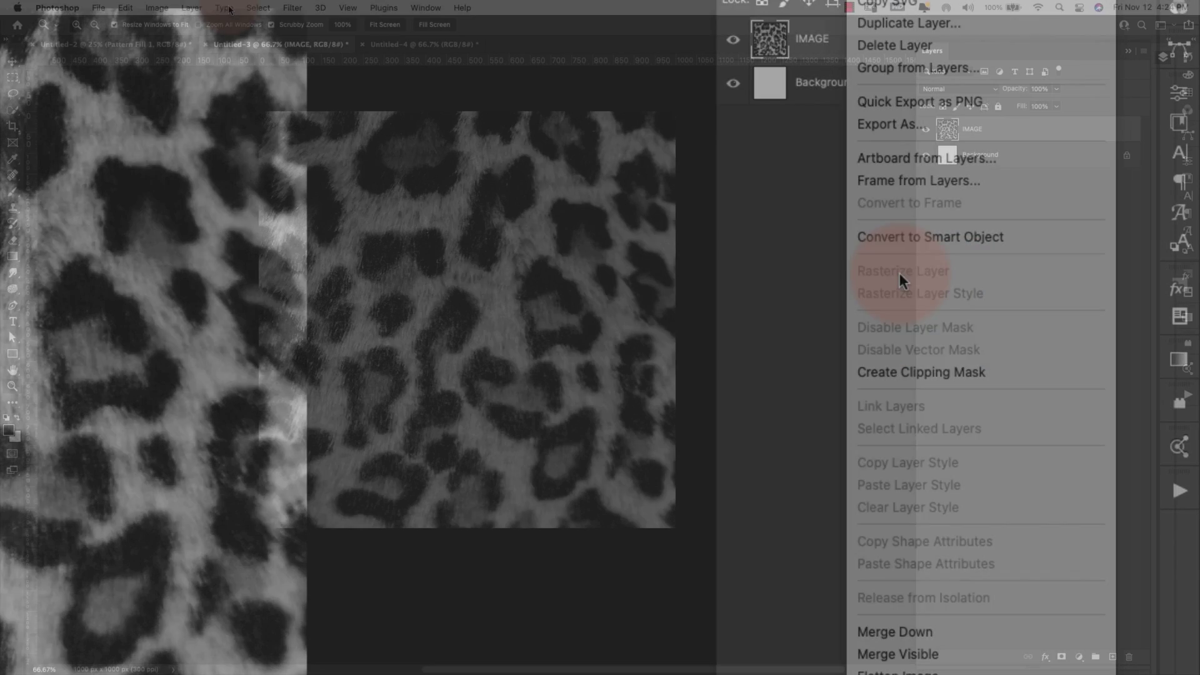
{"action": "left_click", "coordinate": [95, 170]}
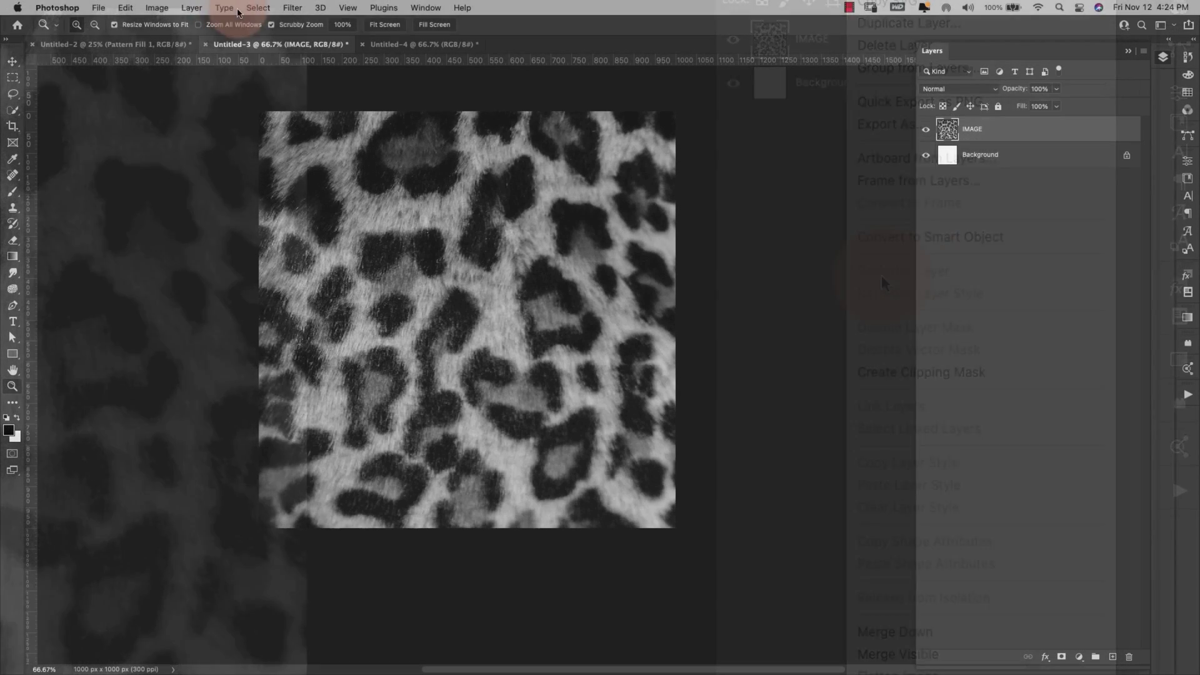
{"action": "left_click", "coordinate": [545, 220], "text": "alt"}
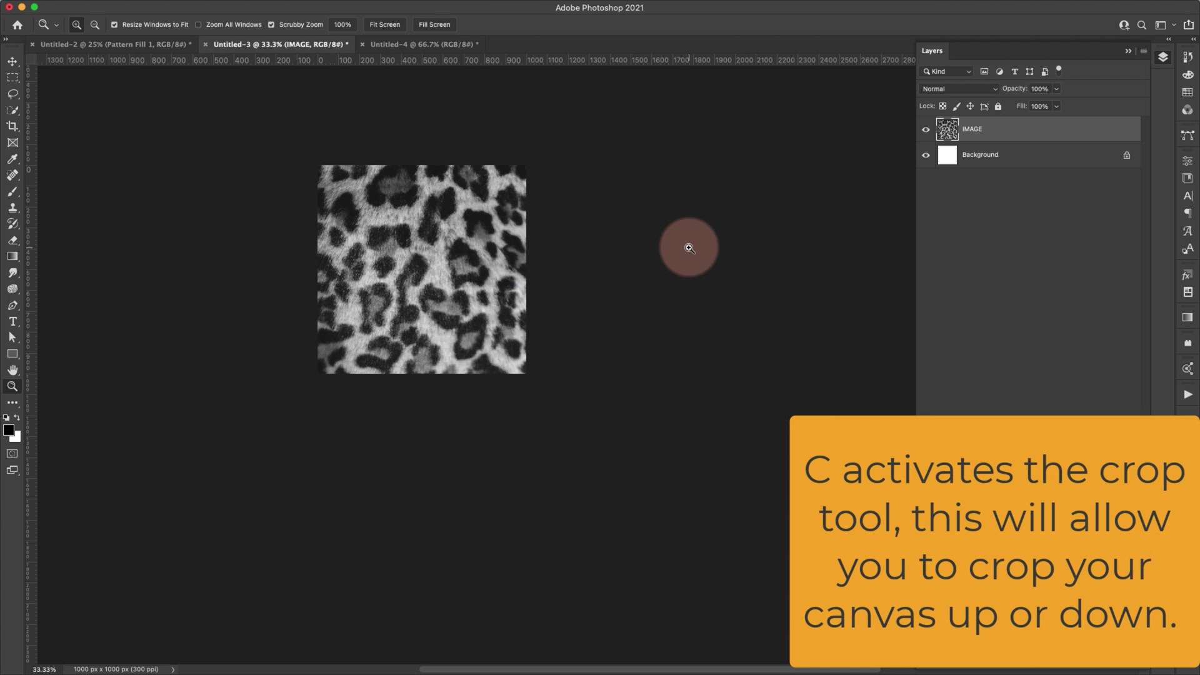
- Crop the canvas outward to the right, doubling it to 2000 × 1000 px
{"action": "key", "text": "c"}
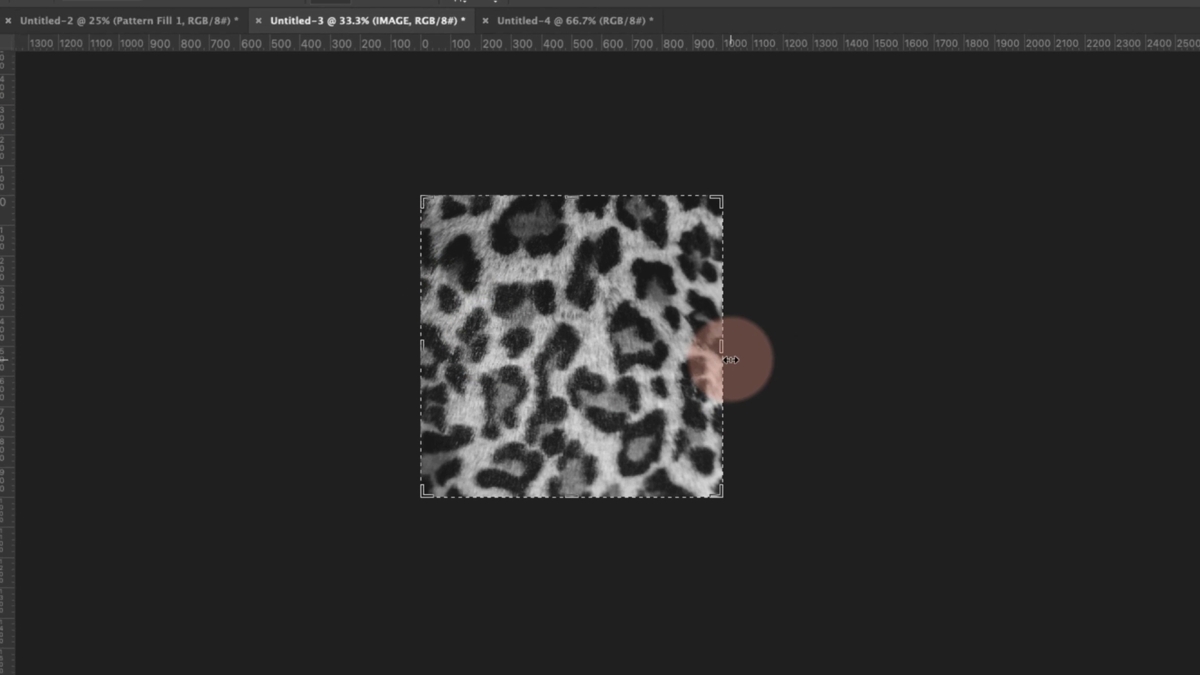
{"action": "left_click_drag", "start_coordinate": [725, 347], "coordinate": [830, 344]}
{"action": "left_click_drag", "start_coordinate": [602, 316], "coordinate": [644, 314]}
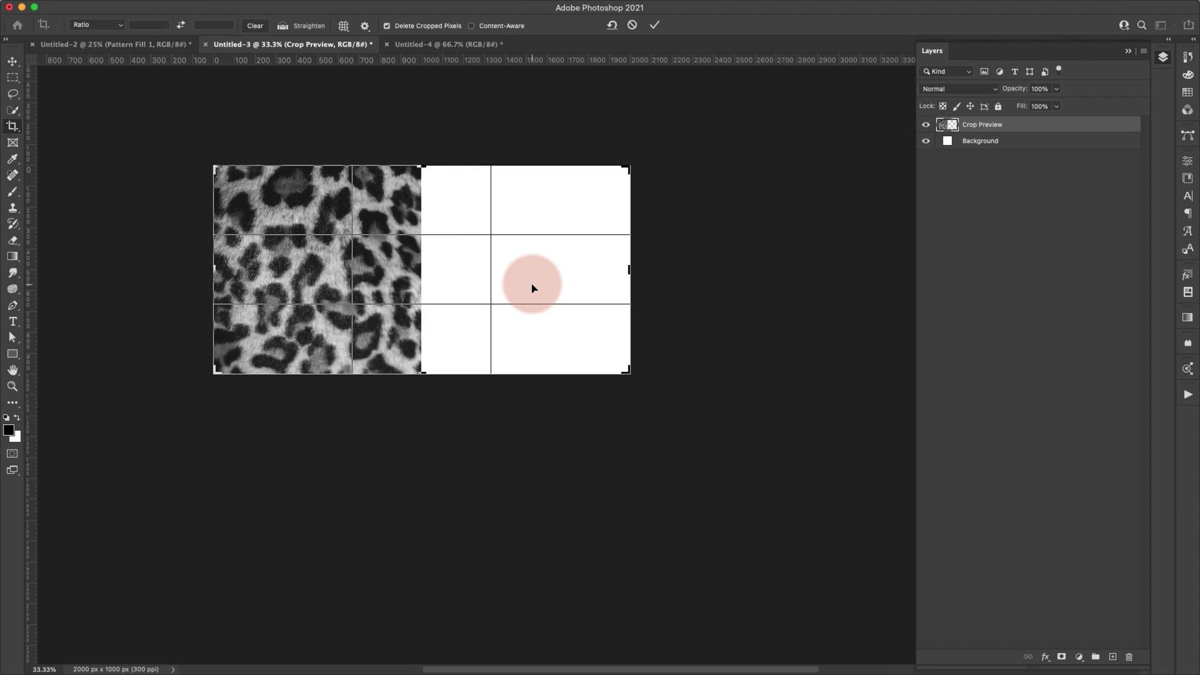
{"action": "key", "text": "Return"}
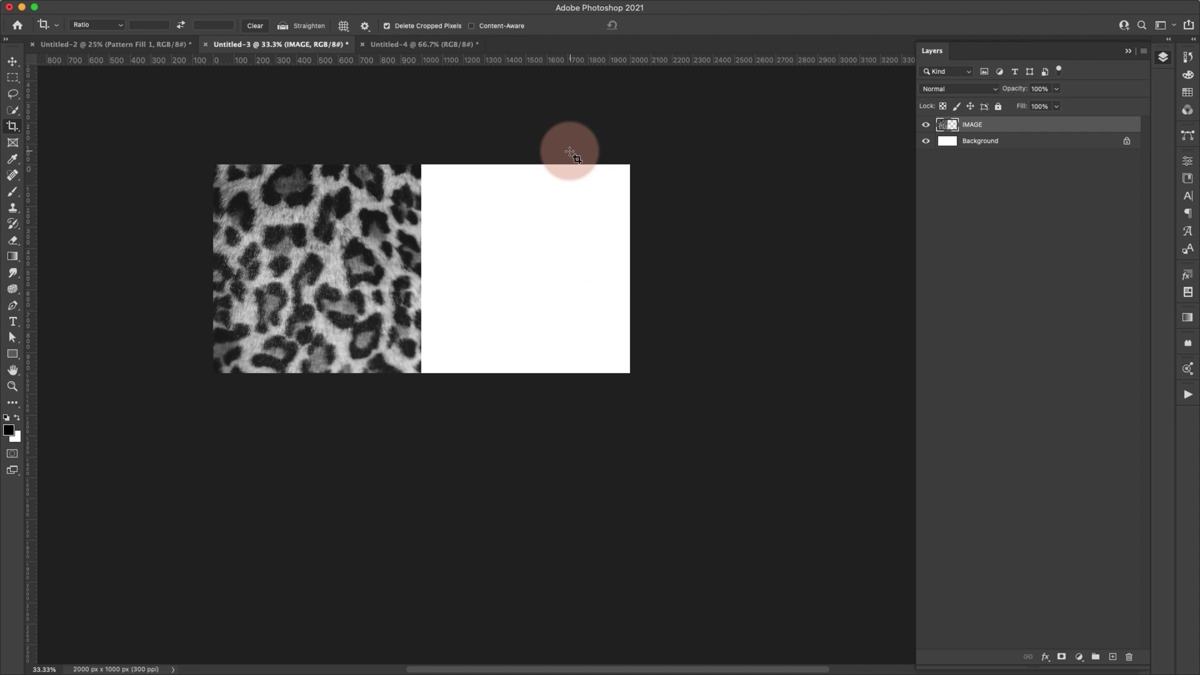
{"action": "mouse_move", "coordinate": [163, 7]}
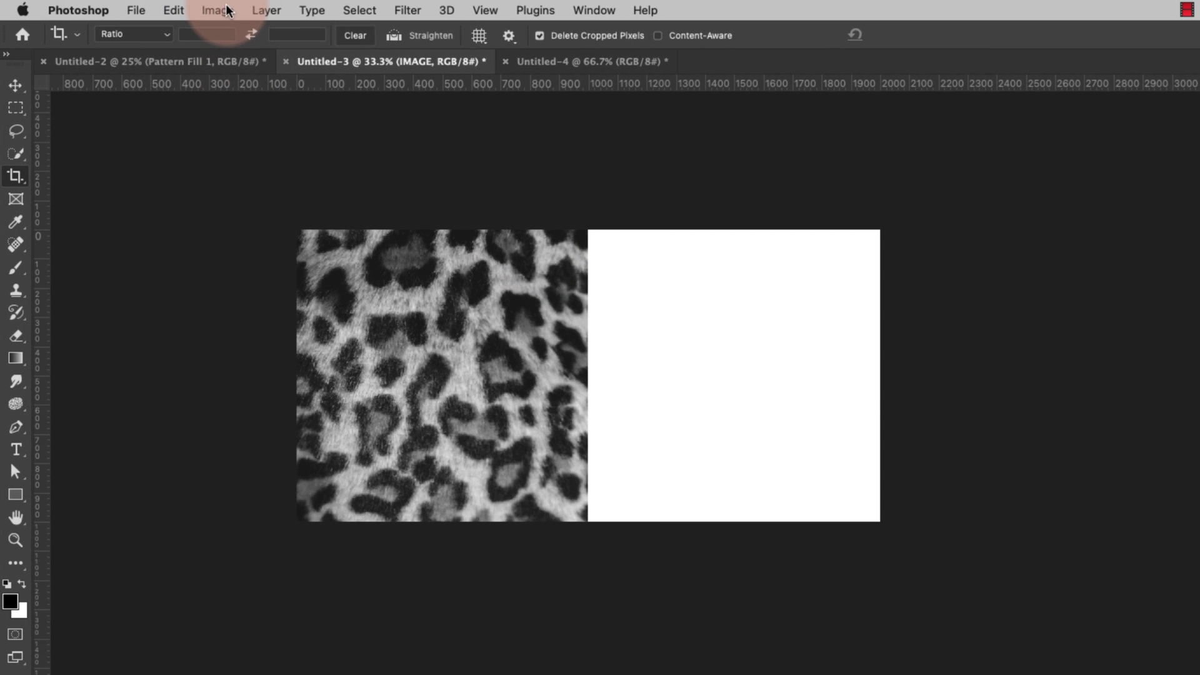
{"action": "left_click", "coordinate": [217, 10]}
{"action": "left_click", "coordinate": [236, 161]}
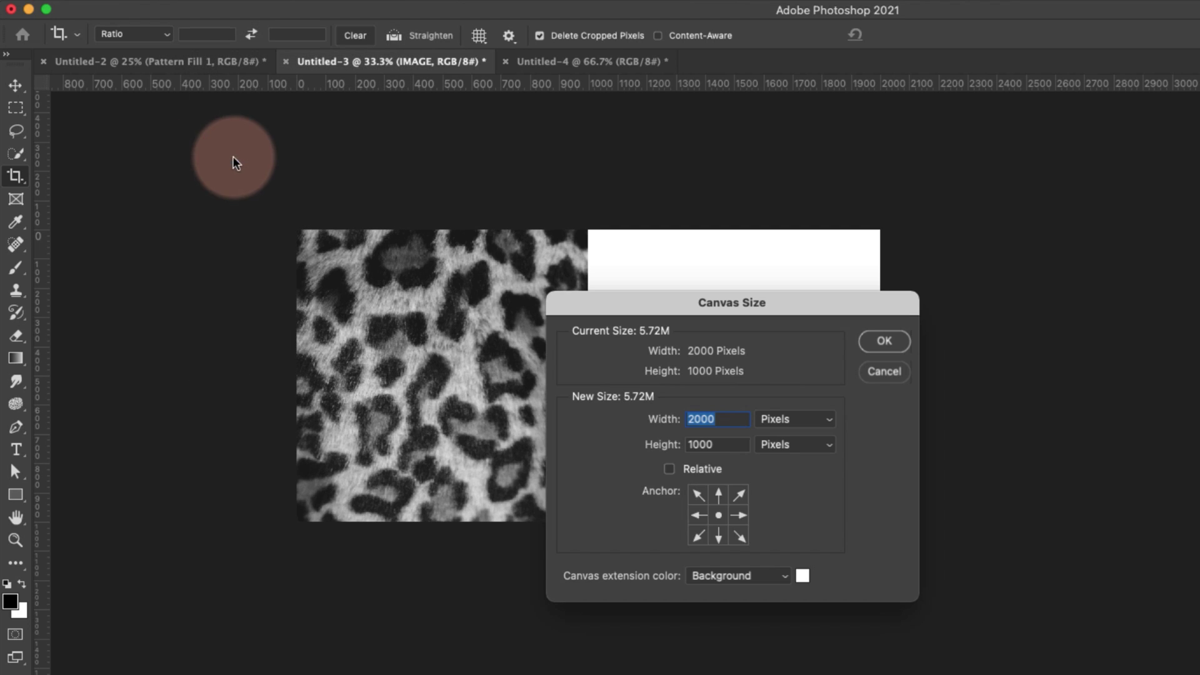
{"action": "left_click", "coordinate": [703, 519]}
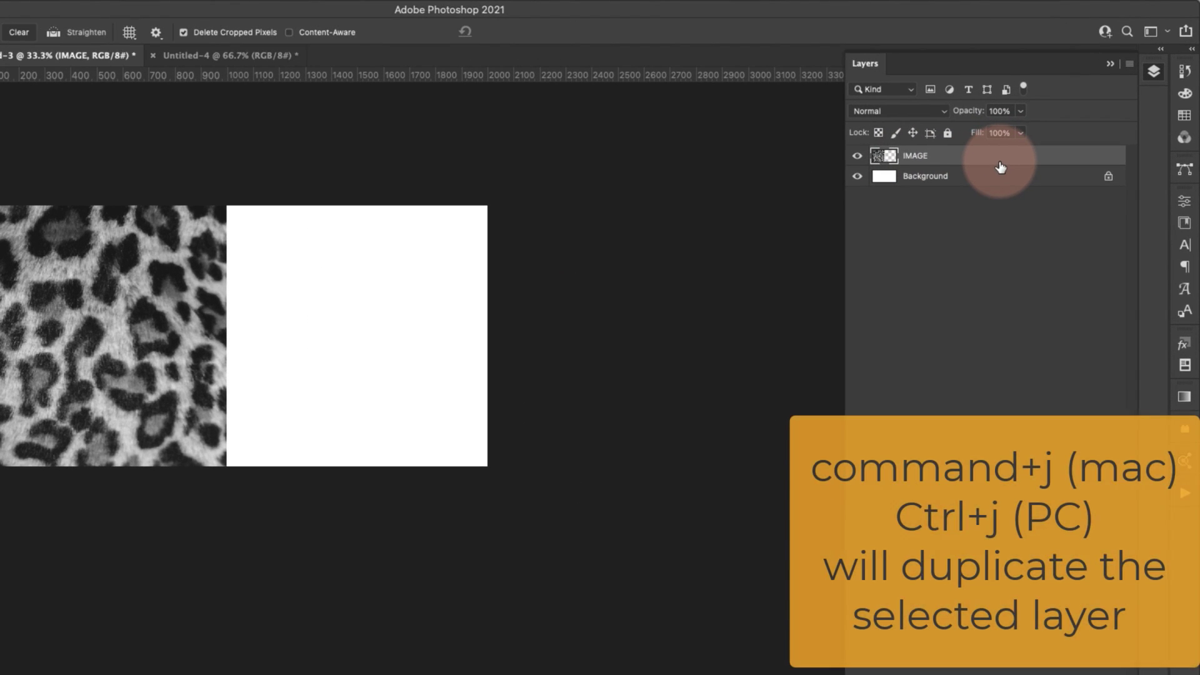
- Duplicate the IMAGE layer and slide the IMAGE copy into the blank right half
{"action": "key", "text": "super+j"}
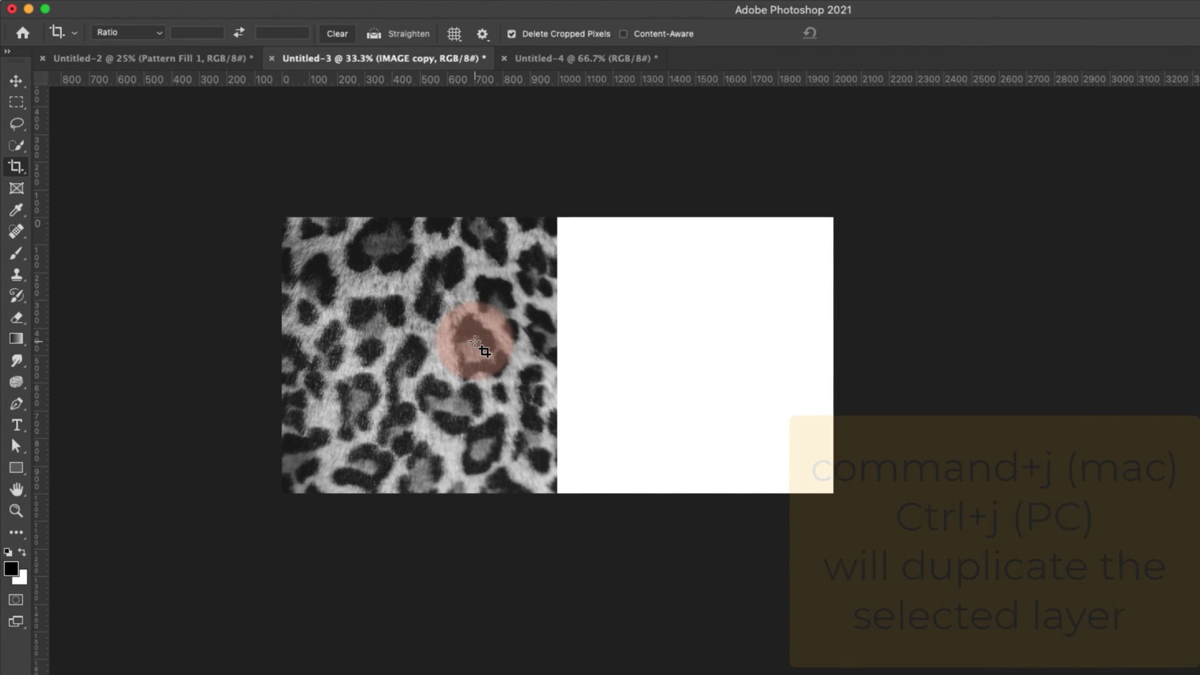
{"action": "key", "text": "v"}
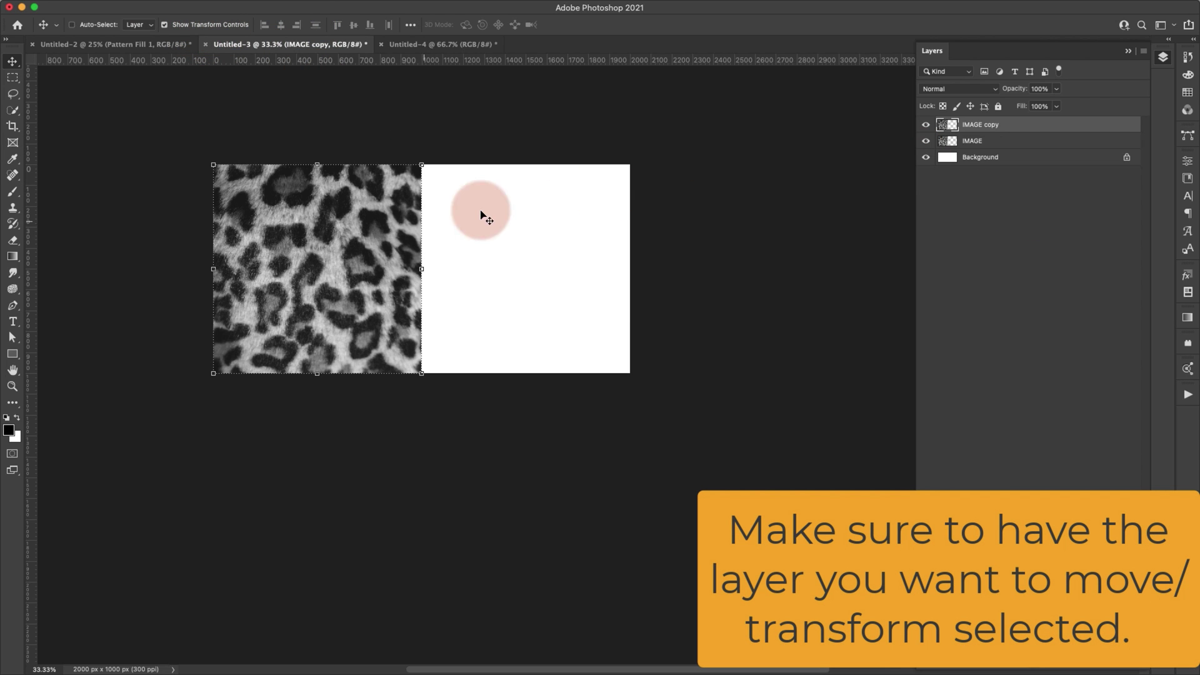
{"action": "left_click", "coordinate": [1010, 270]}
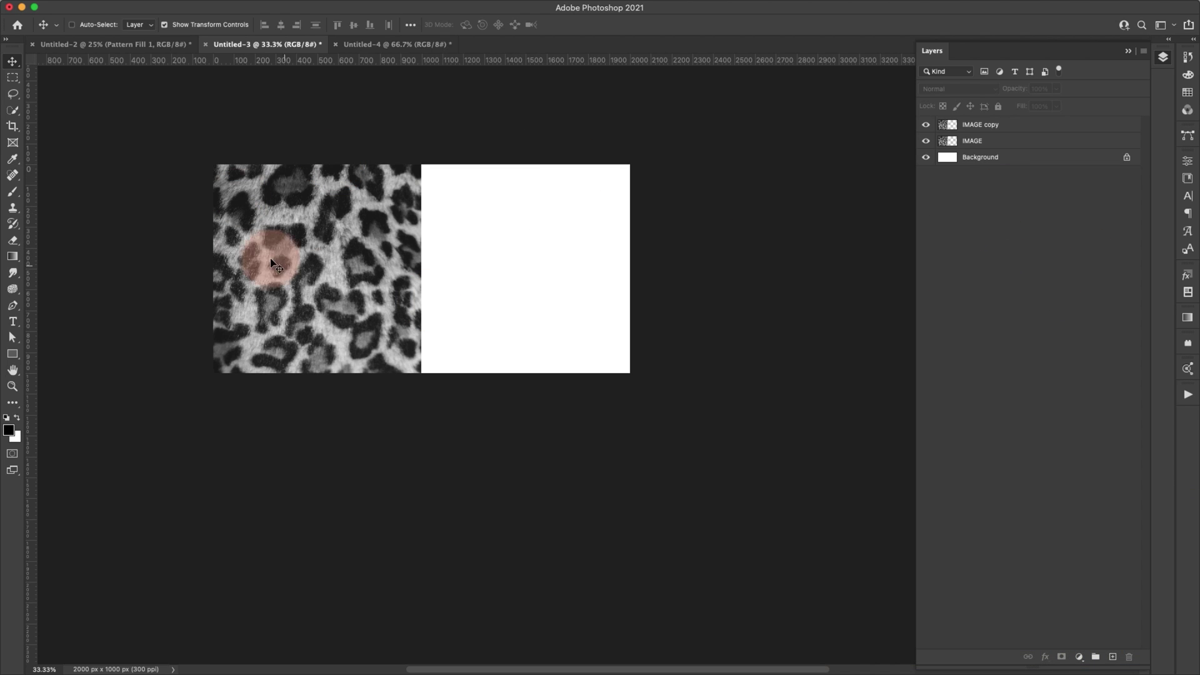
{"action": "left_click", "coordinate": [972, 124]}
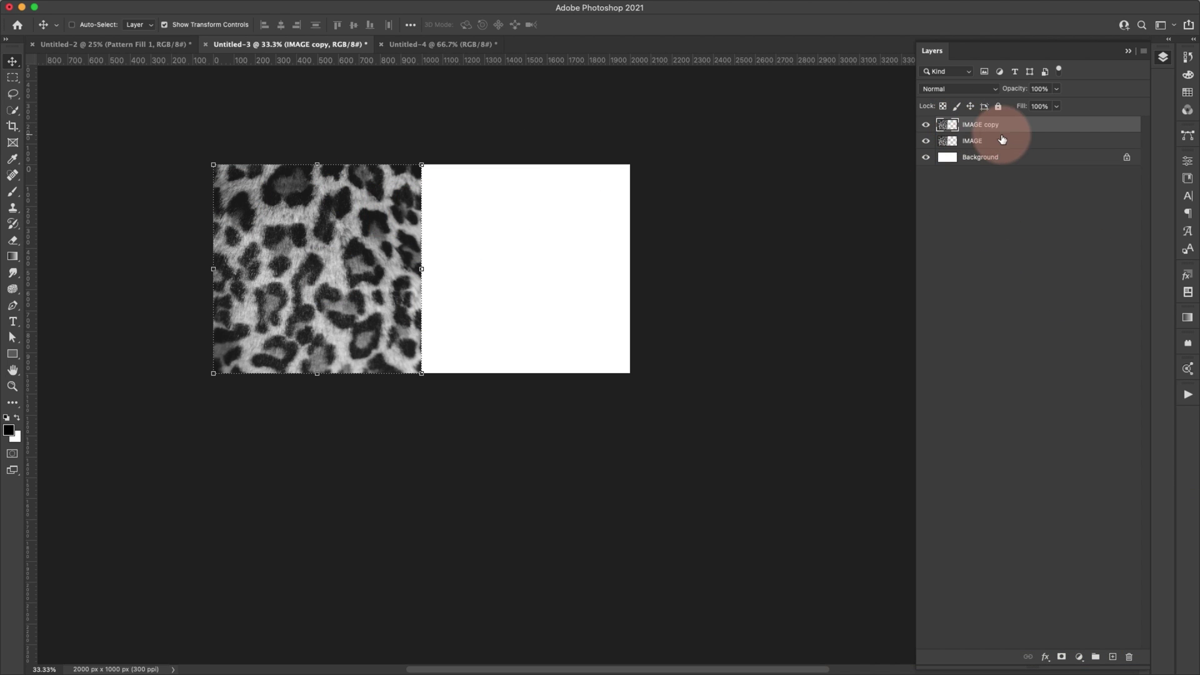
{"action": "left_click_drag", "start_coordinate": [337, 270], "coordinate": [545, 269]}
{"action": "left_click", "coordinate": [992, 289]}
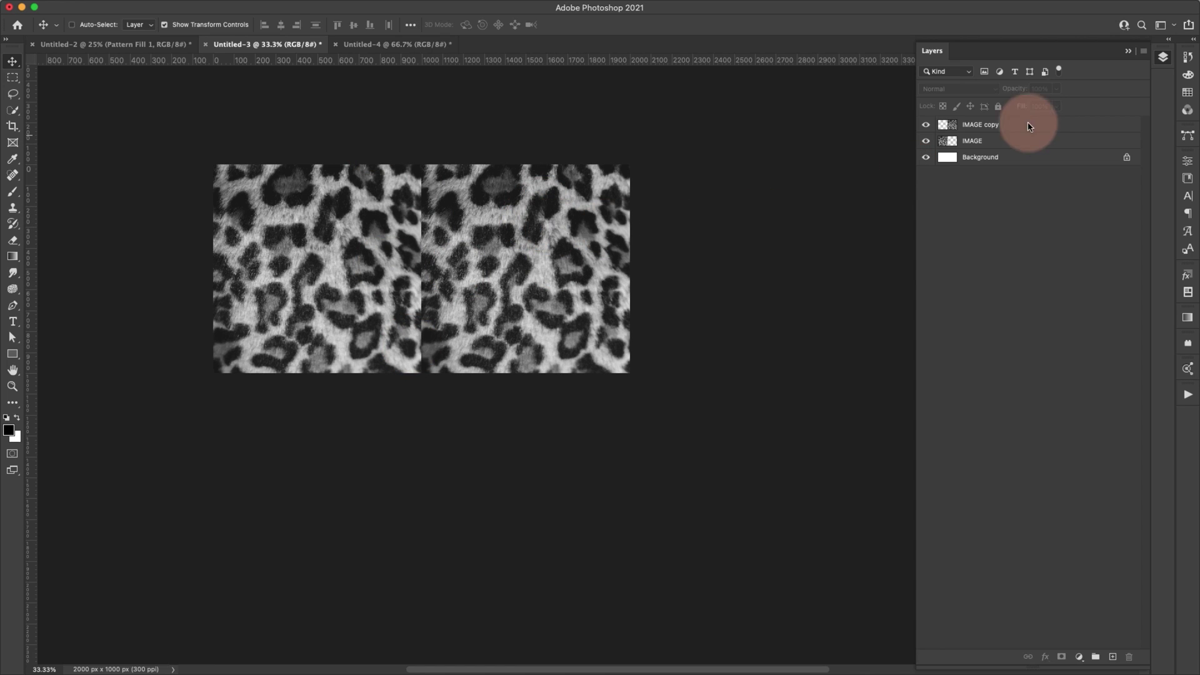
{"action": "left_click", "coordinate": [1063, 127]}
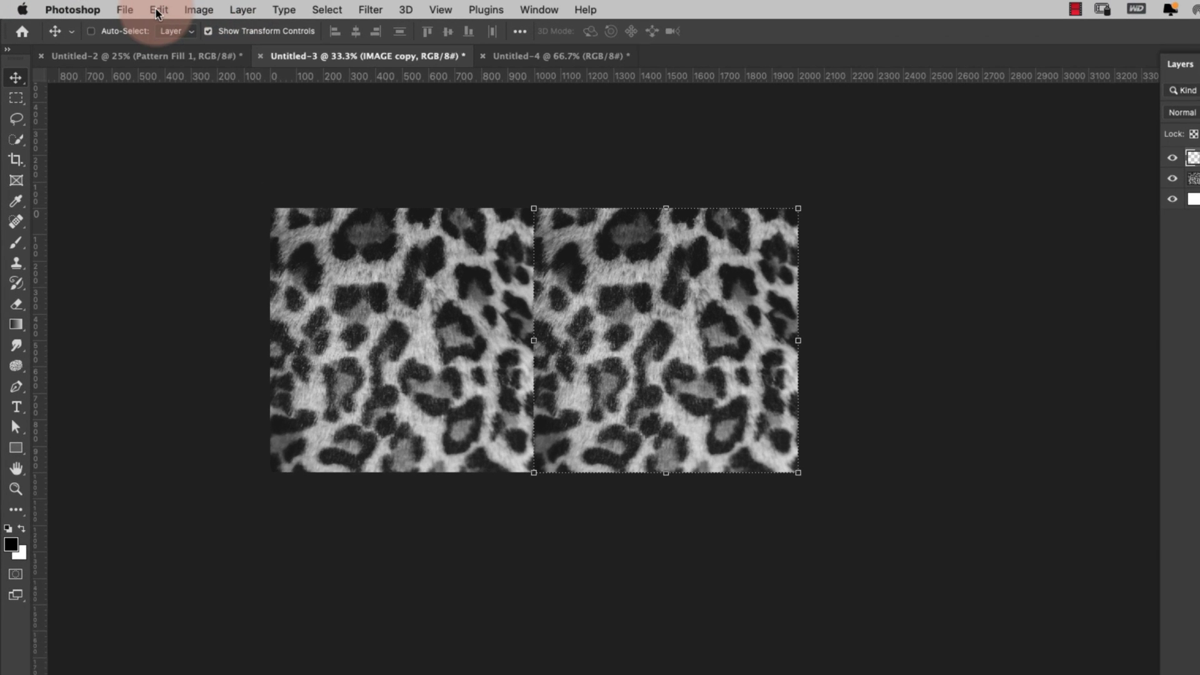
- Flip IMAGE copy horizontally, then select both the IMAGE copy and IMAGE layers
{"action": "left_click", "coordinate": [131, 8]}
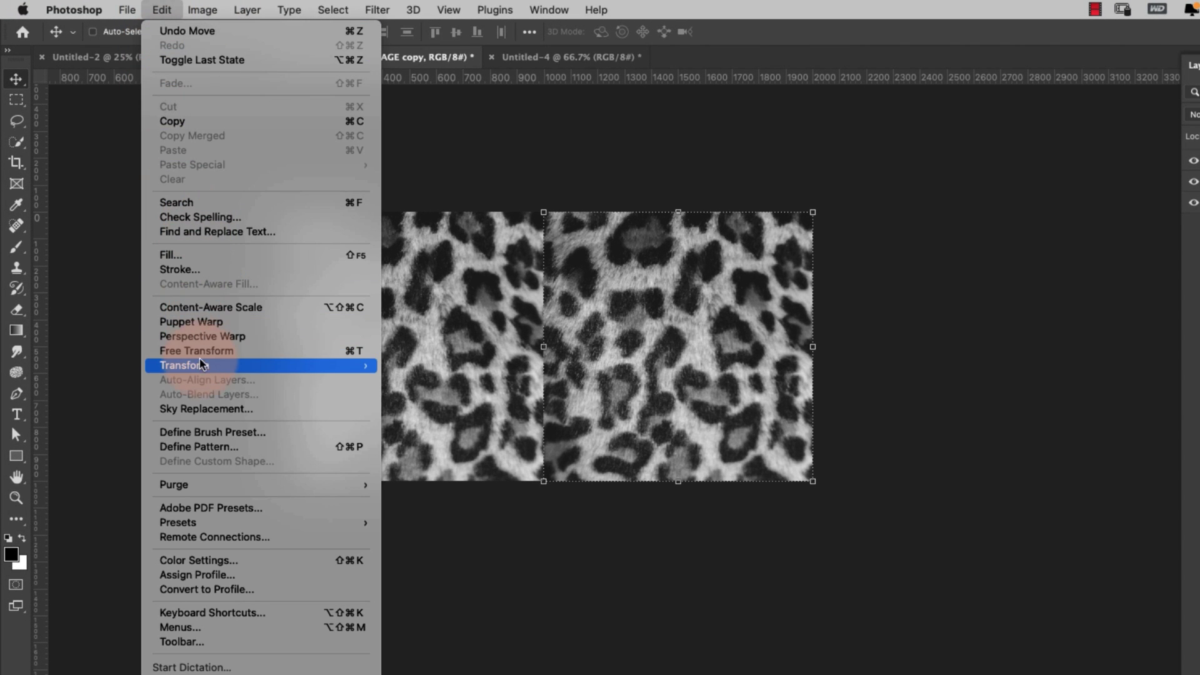
{"action": "mouse_move", "coordinate": [201, 366]}
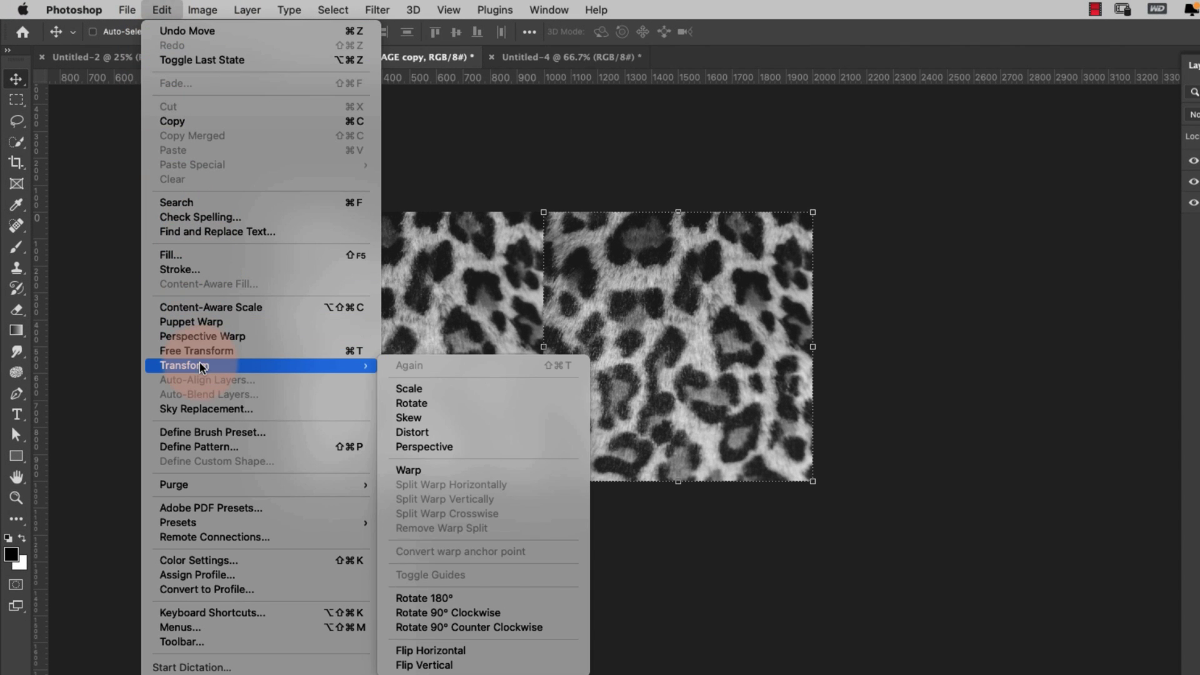
{"action": "left_click", "coordinate": [431, 650]}
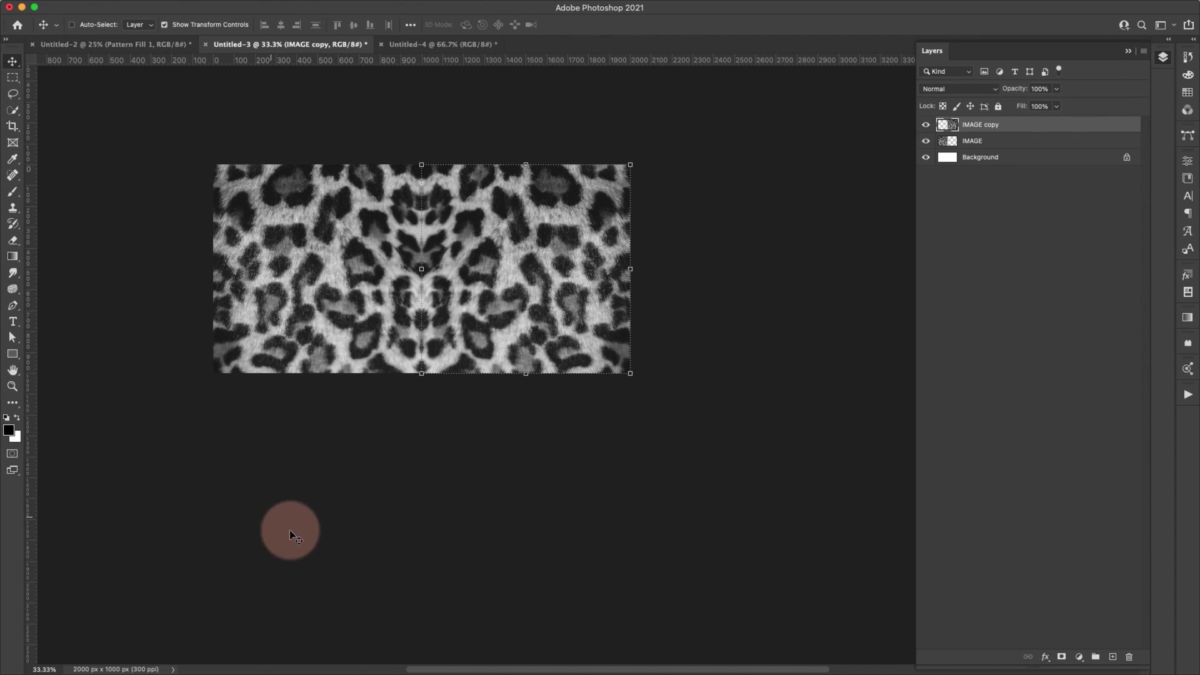
{"action": "left_click", "coordinate": [929, 375]}
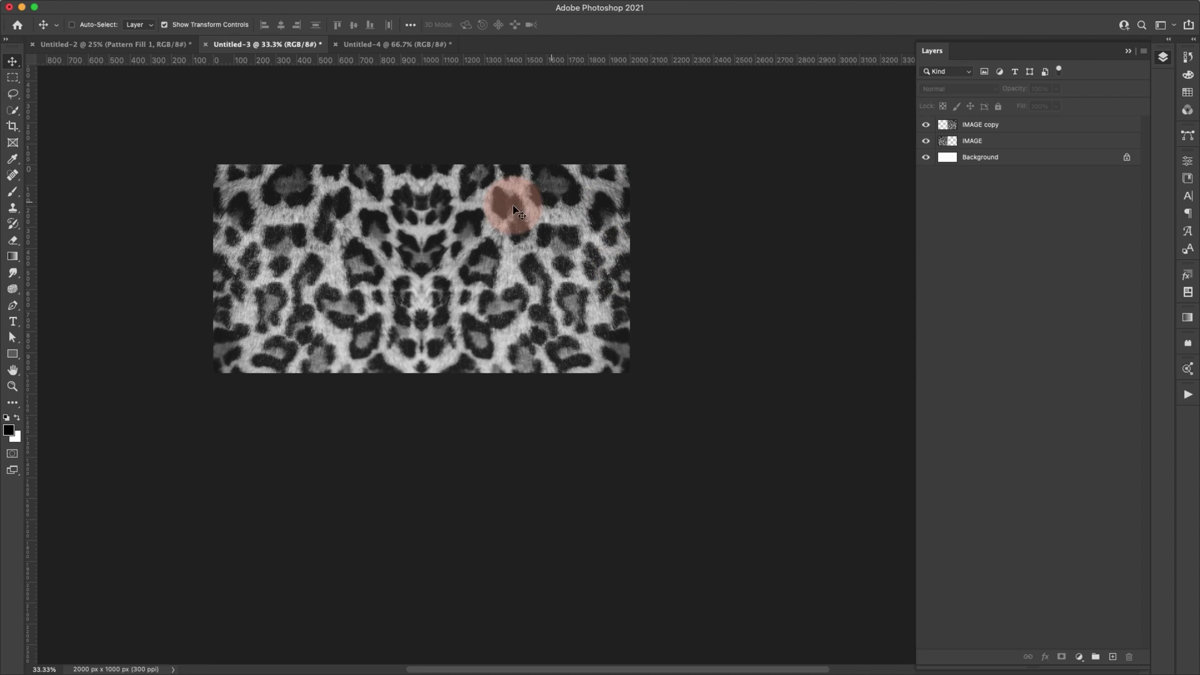
{"action": "left_click", "coordinate": [1016, 124]}
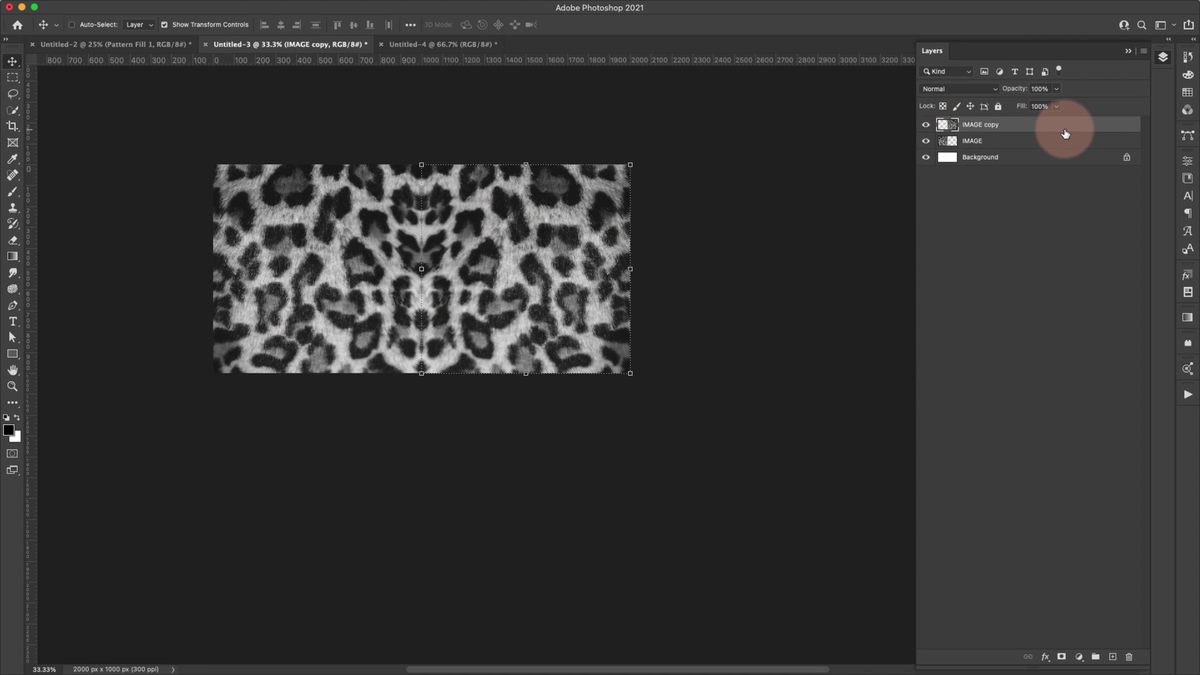
{"action": "left_click", "coordinate": [1056, 141], "text": "shift"}
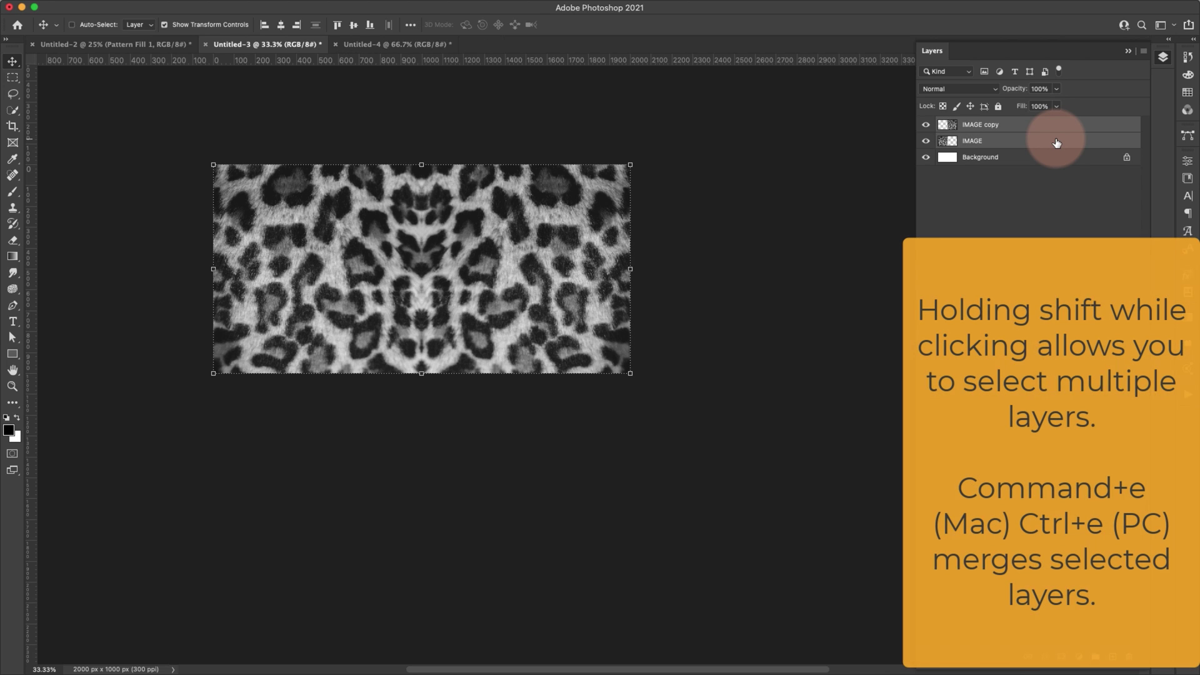
- Merge the mirrored layers into IMAGE copy and duplicate it as IMAGE copy 2
{"action": "key", "text": "super+e"}
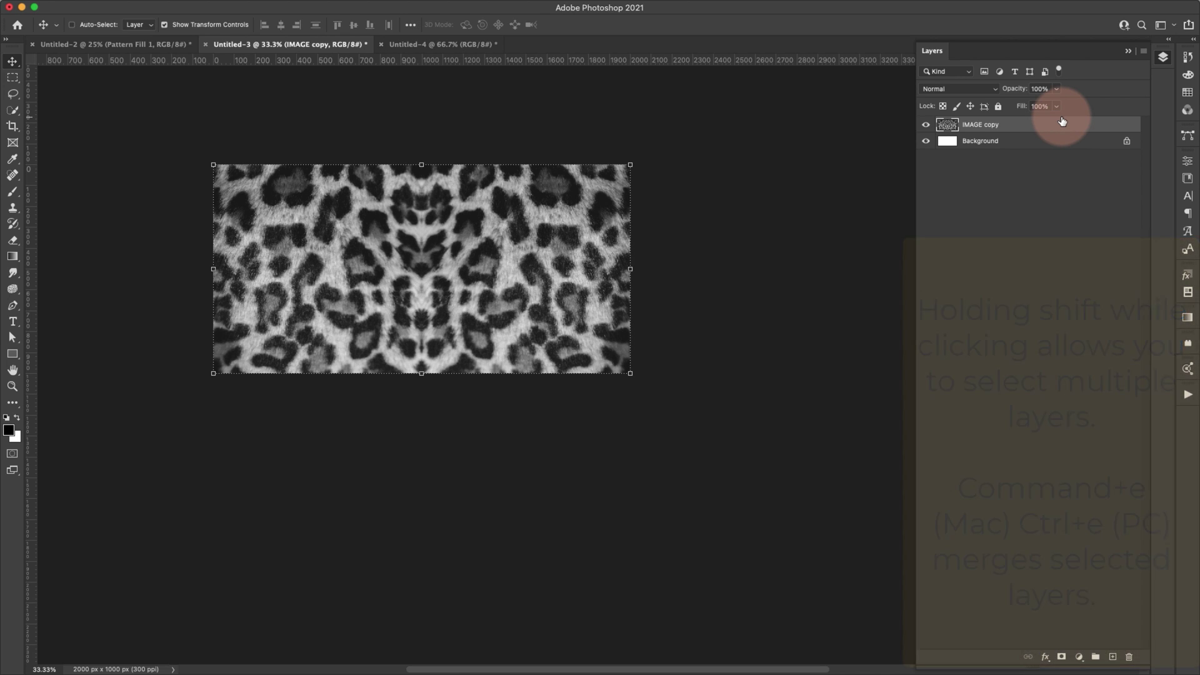
{"action": "key", "text": "super+j"}
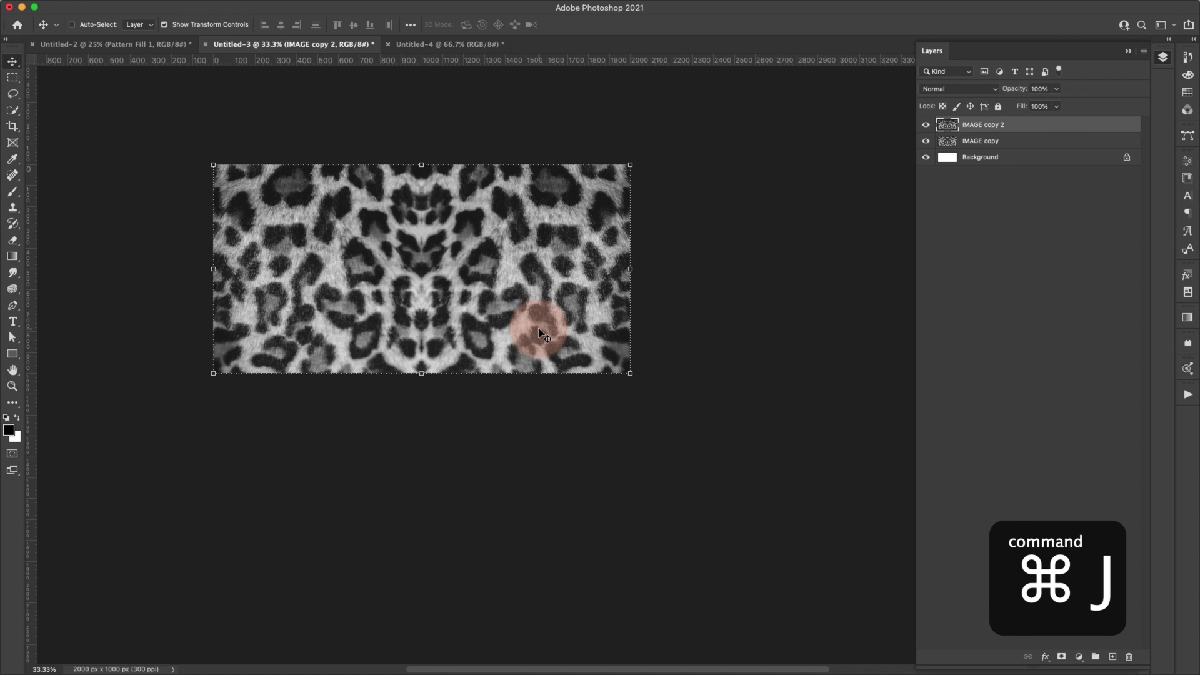
{"action": "key", "text": "c"}
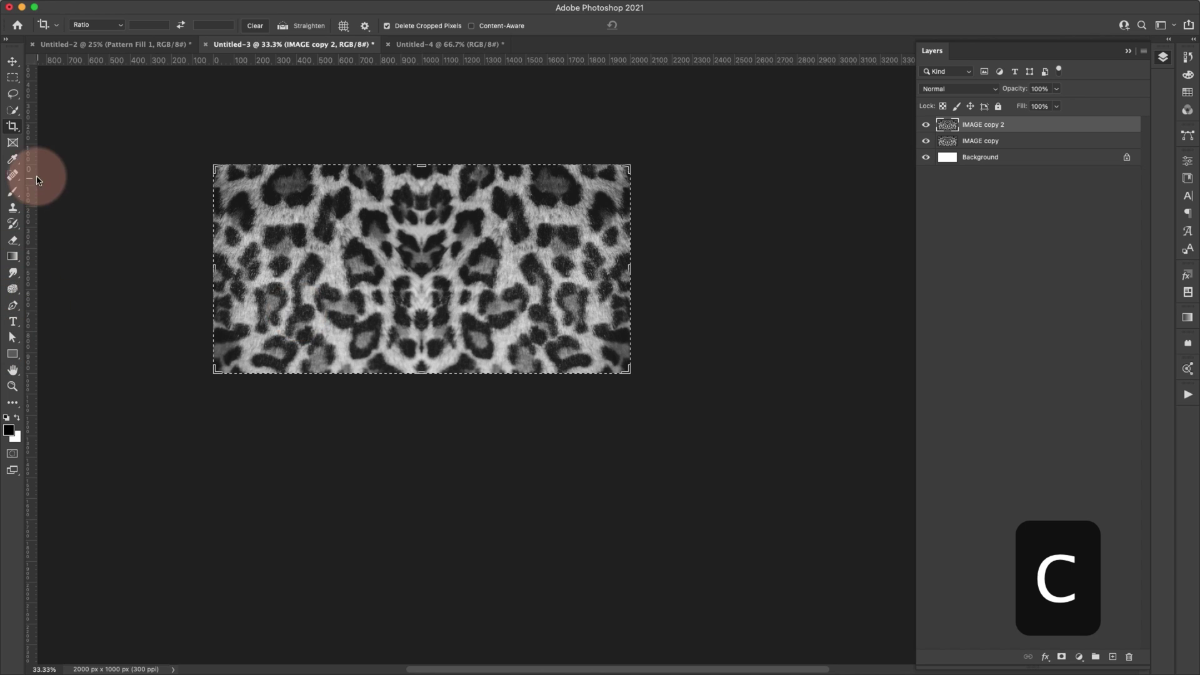
- Drag the crop's bottom edge down so the canvas becomes 2000 × 2000 px
{"action": "scroll", "coordinate": [419, 332], "scroll_direction": "down", "scroll_amount": 2}
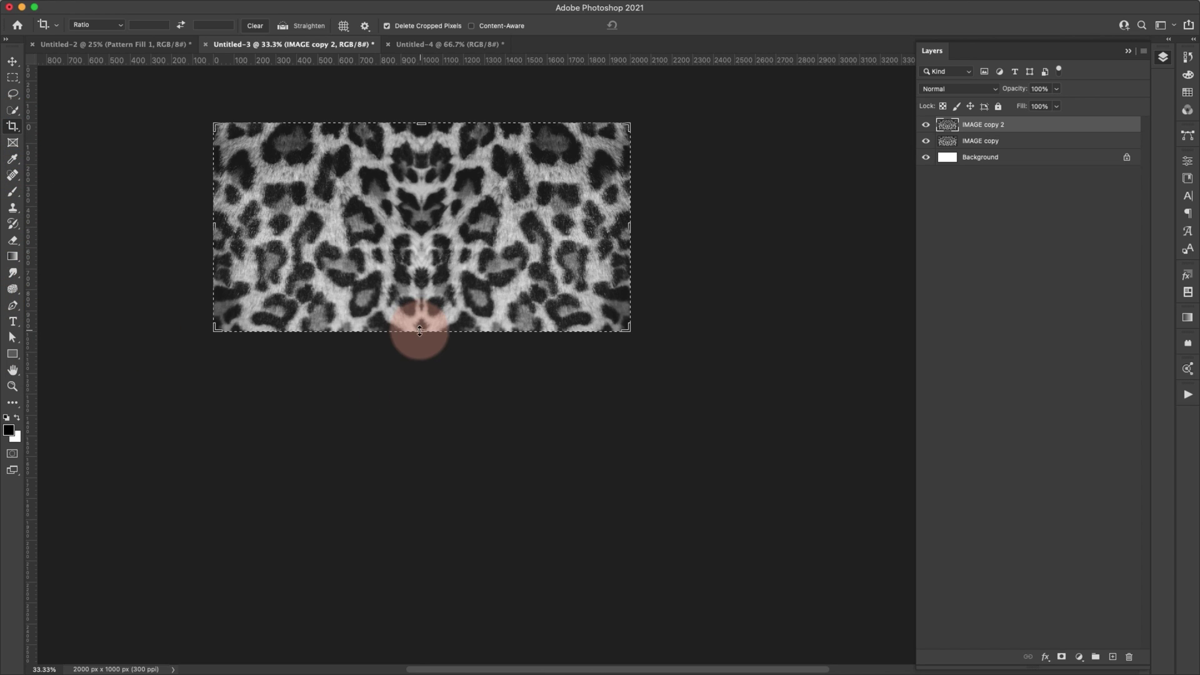
{"action": "left_click_drag", "start_coordinate": [420, 331], "coordinate": [422, 437]}
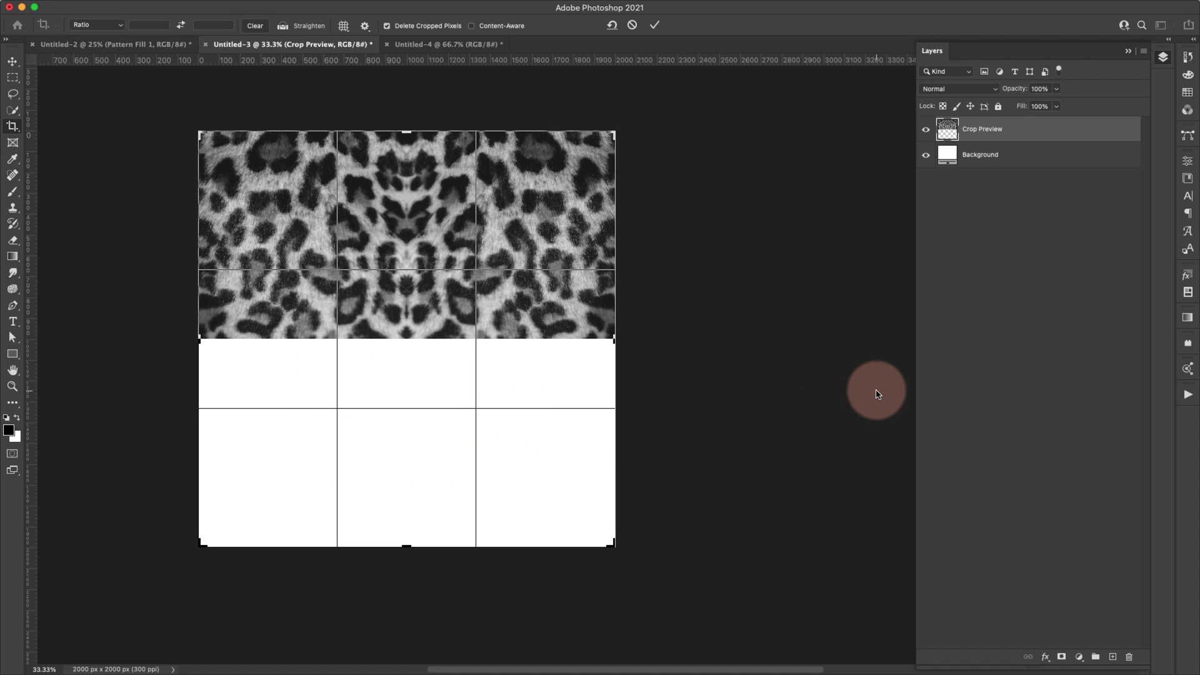
{"action": "key", "text": "Return"}
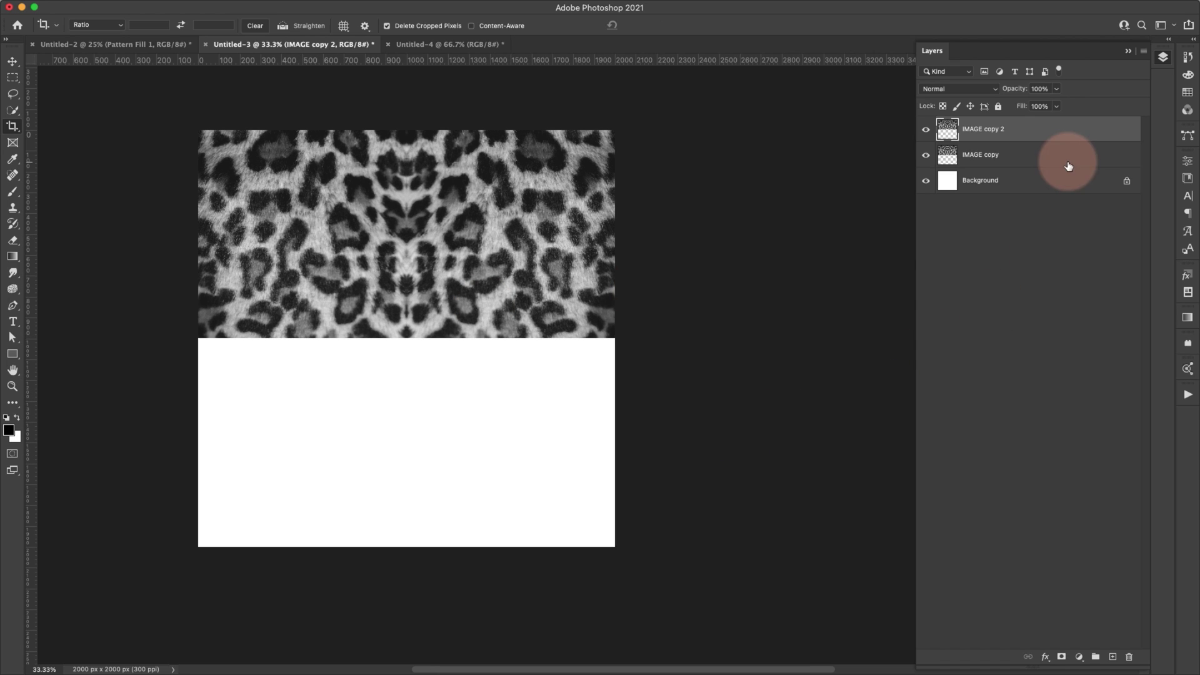
- Move IMAGE copy 2 down into the empty lower half
{"action": "key", "text": "v"}
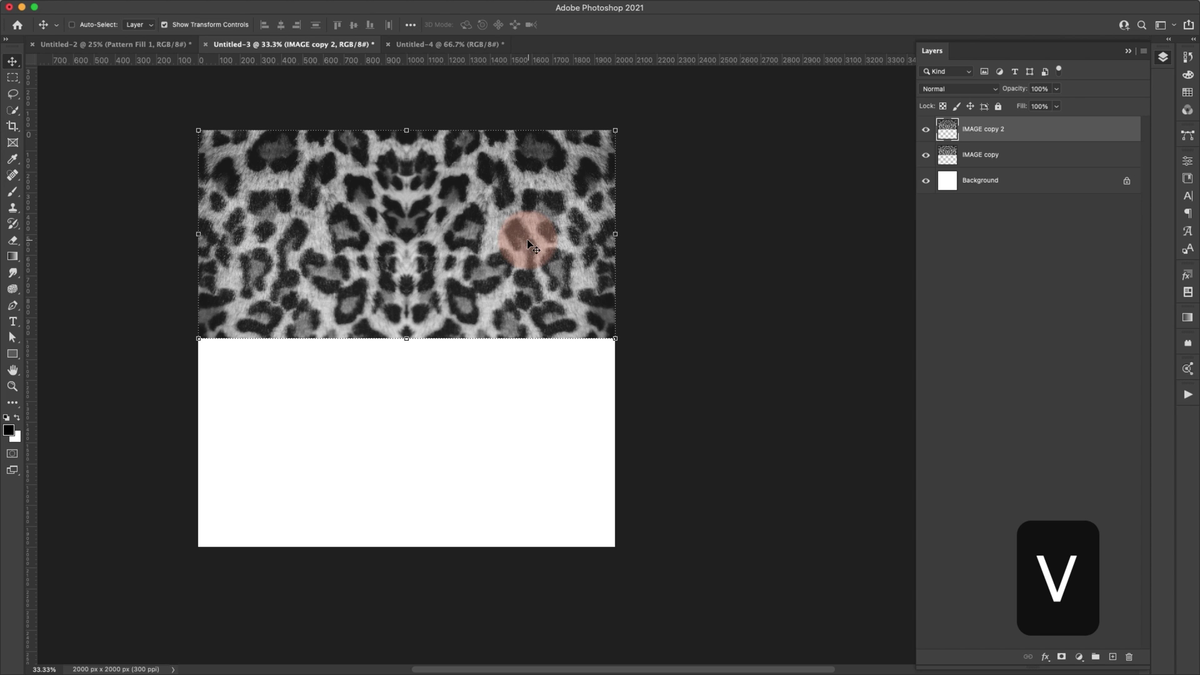
{"action": "left_click_drag", "start_coordinate": [459, 233], "coordinate": [450, 420]}
{"action": "left_click", "coordinate": [987, 404]}
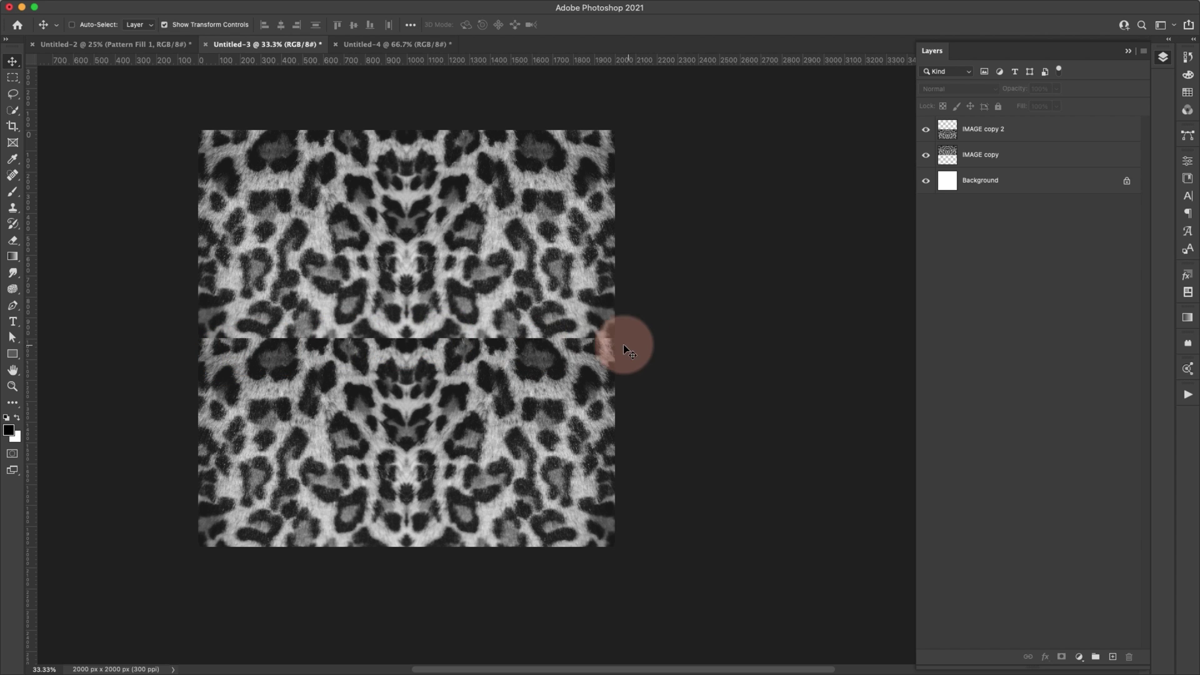
- Flip IMAGE copy 2 vertically and merge it with IMAGE copy into one layer
{"action": "left_click", "coordinate": [971, 136]}
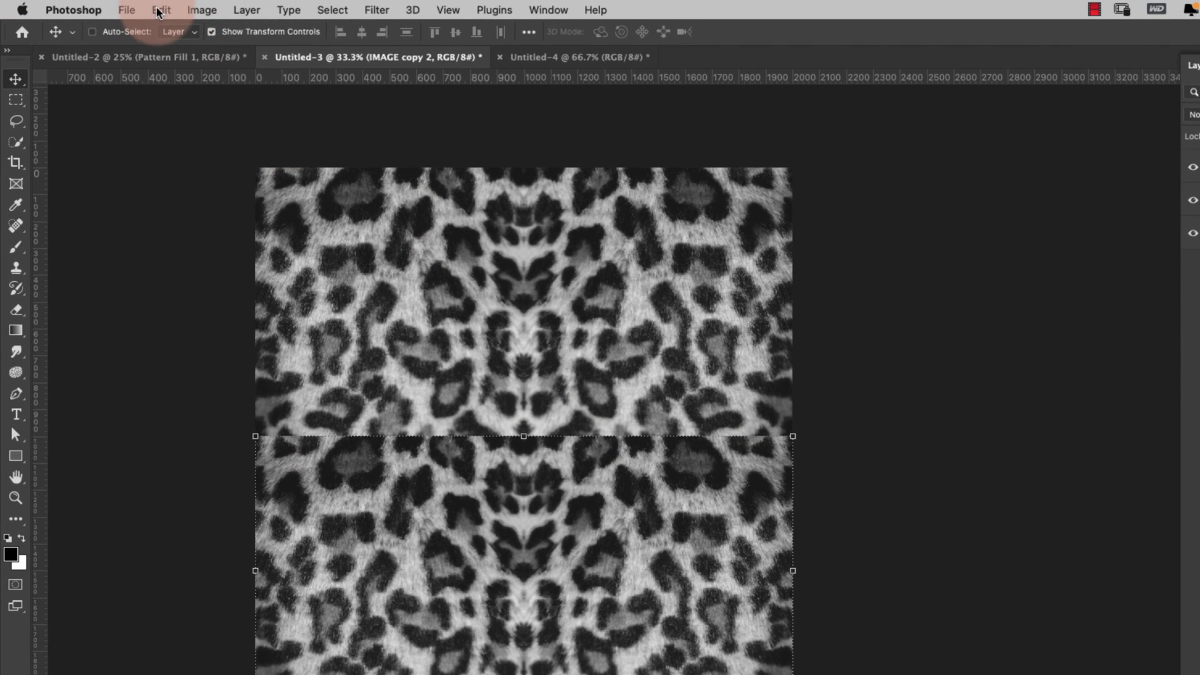
{"action": "left_click", "coordinate": [160, 10]}
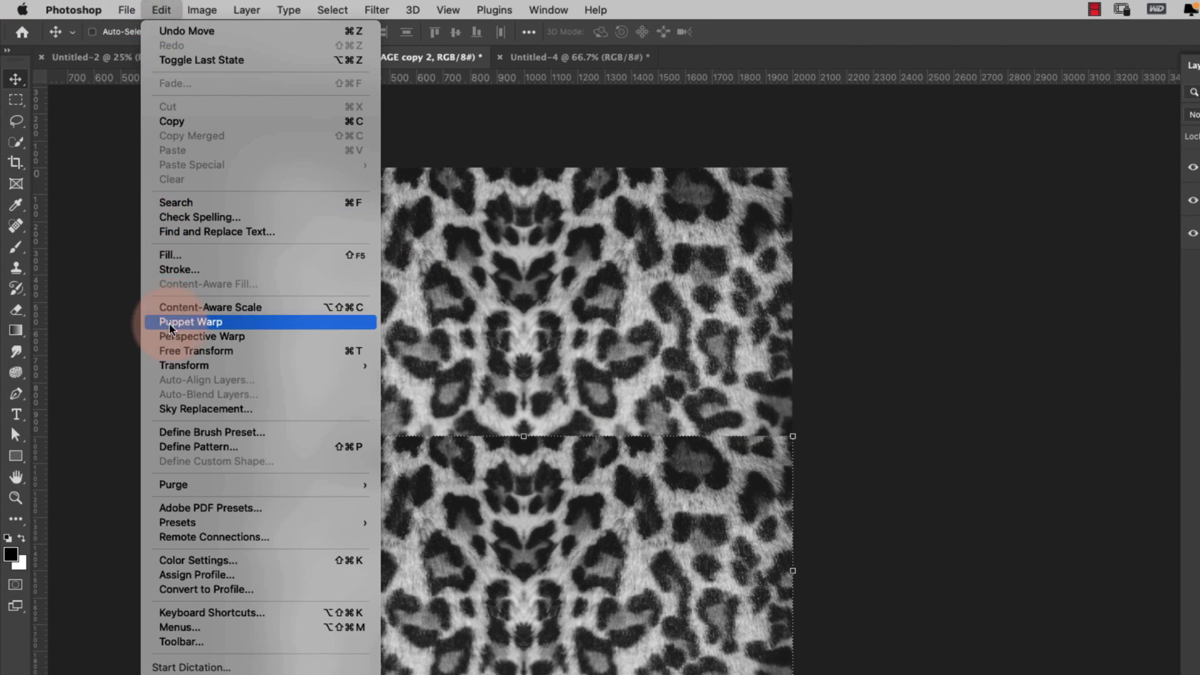
{"action": "mouse_move", "coordinate": [188, 365]}
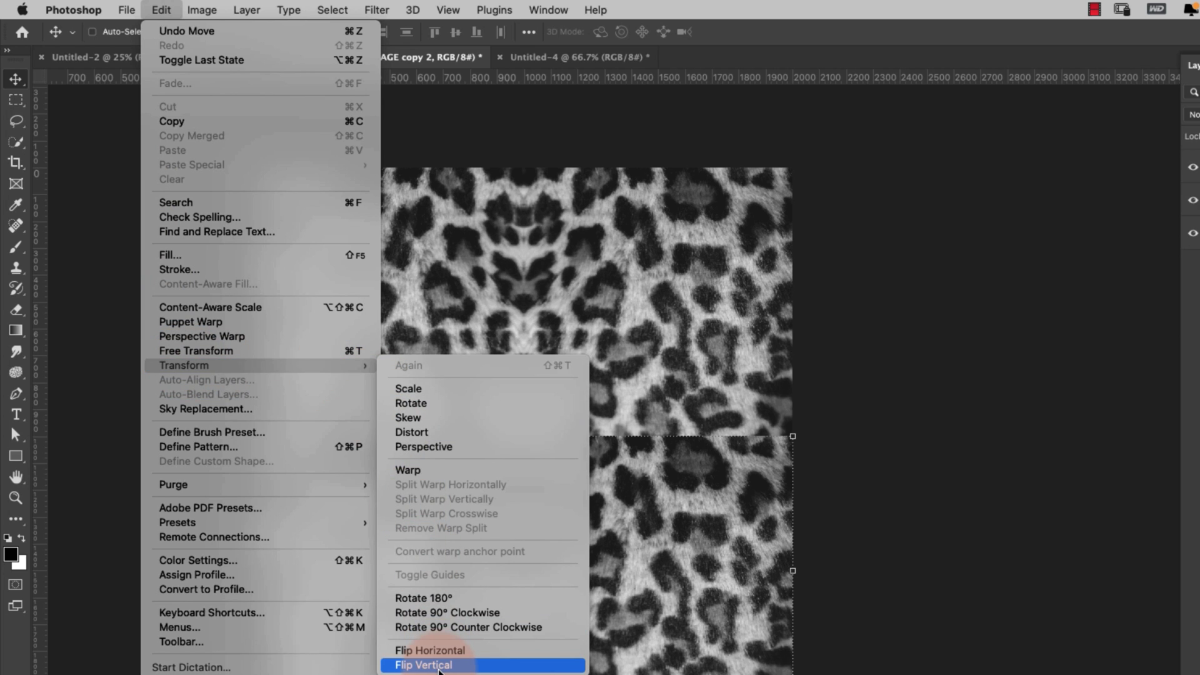
{"action": "left_click", "coordinate": [432, 664]}
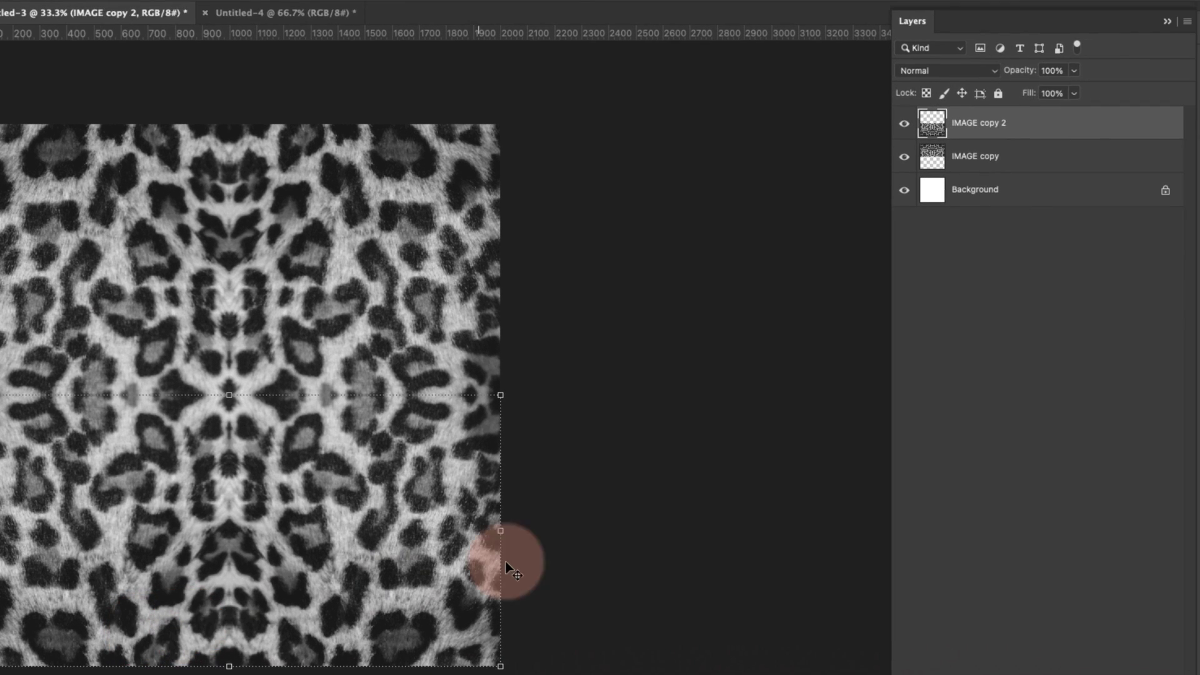
{"action": "left_click", "coordinate": [1004, 155]}
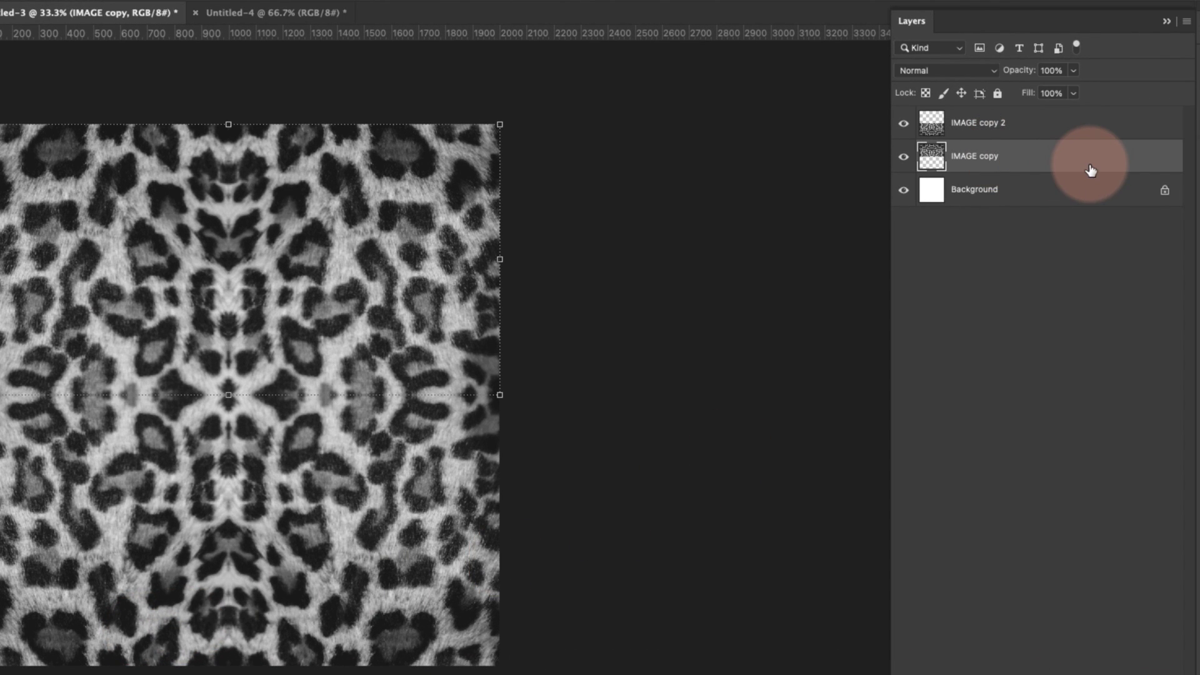
{"action": "left_click", "coordinate": [1070, 136], "text": "shift"}
{"action": "key", "text": "super+e"}
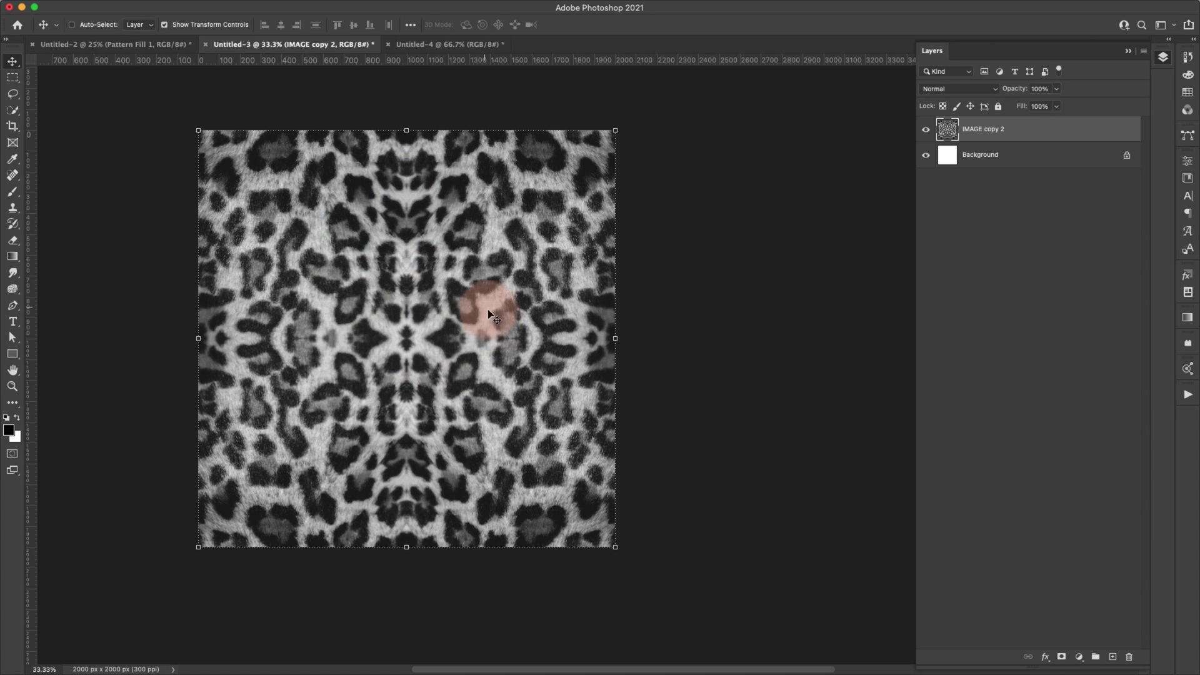
- Heal a grey patch left of the pattern centre with the Spot Healing Brush, then shrink it to 80
{"action": "left_click_drag", "start_coordinate": [13, 178], "coordinate": [56, 171]}
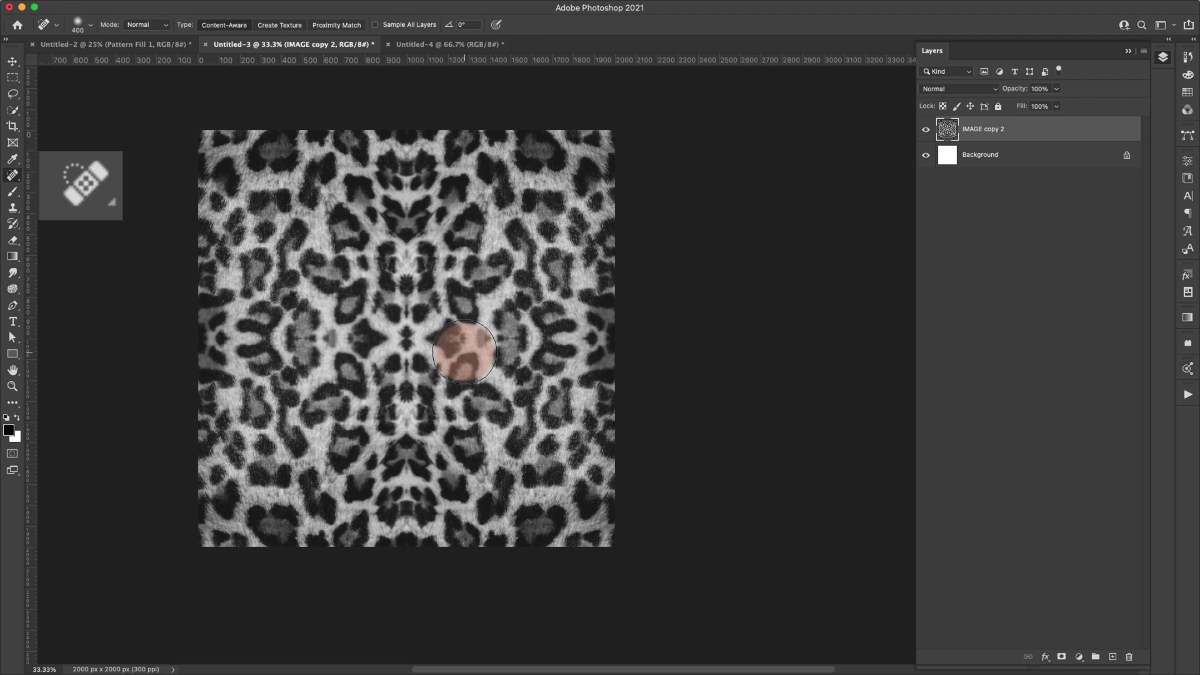
{"action": "key", "text": "z"}
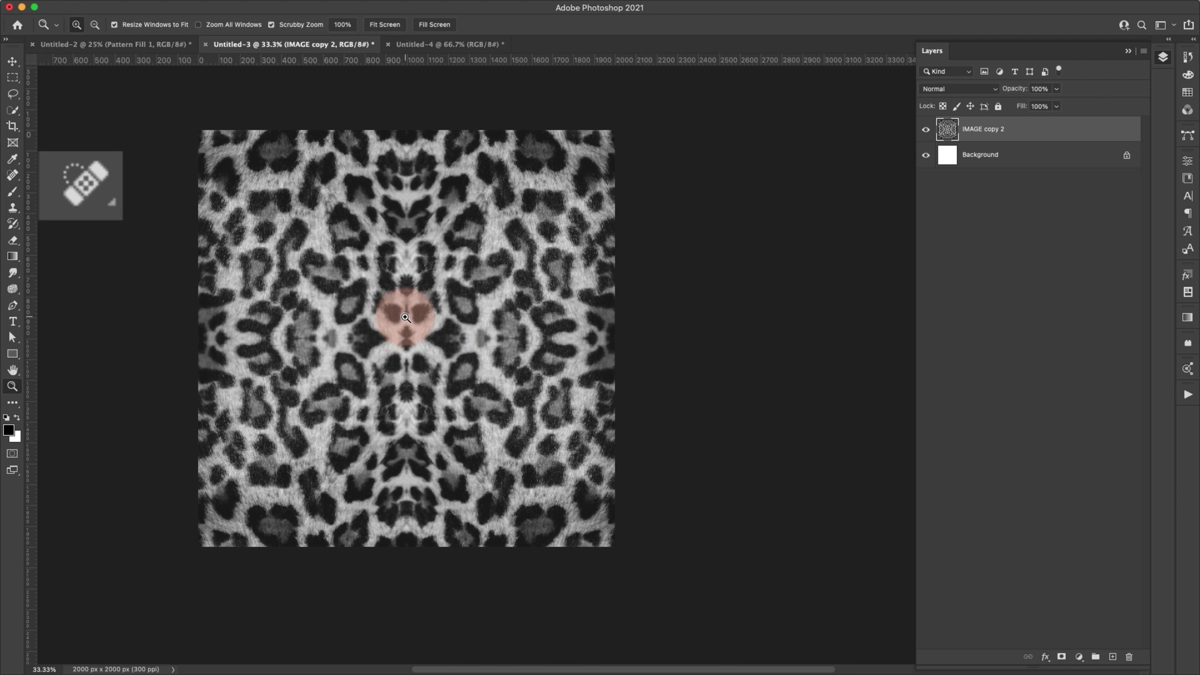
{"action": "left_click", "coordinate": [397, 317]}
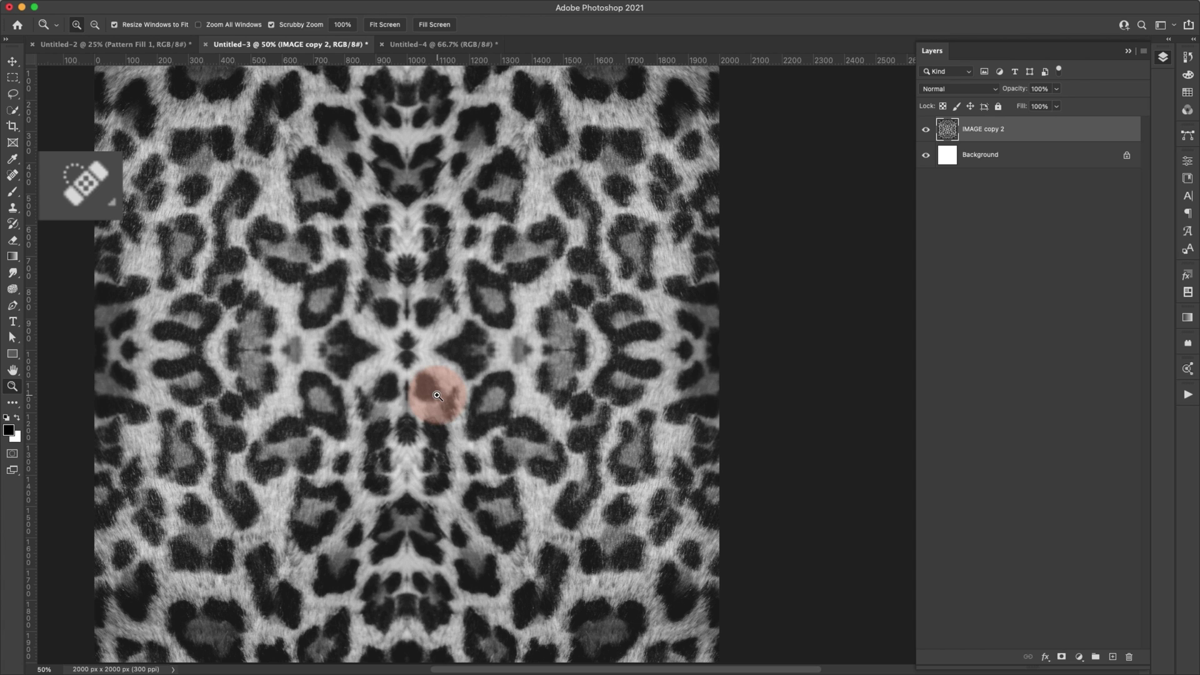
{"action": "key", "text": "b"}
{"action": "left_click", "coordinate": [12, 175]}
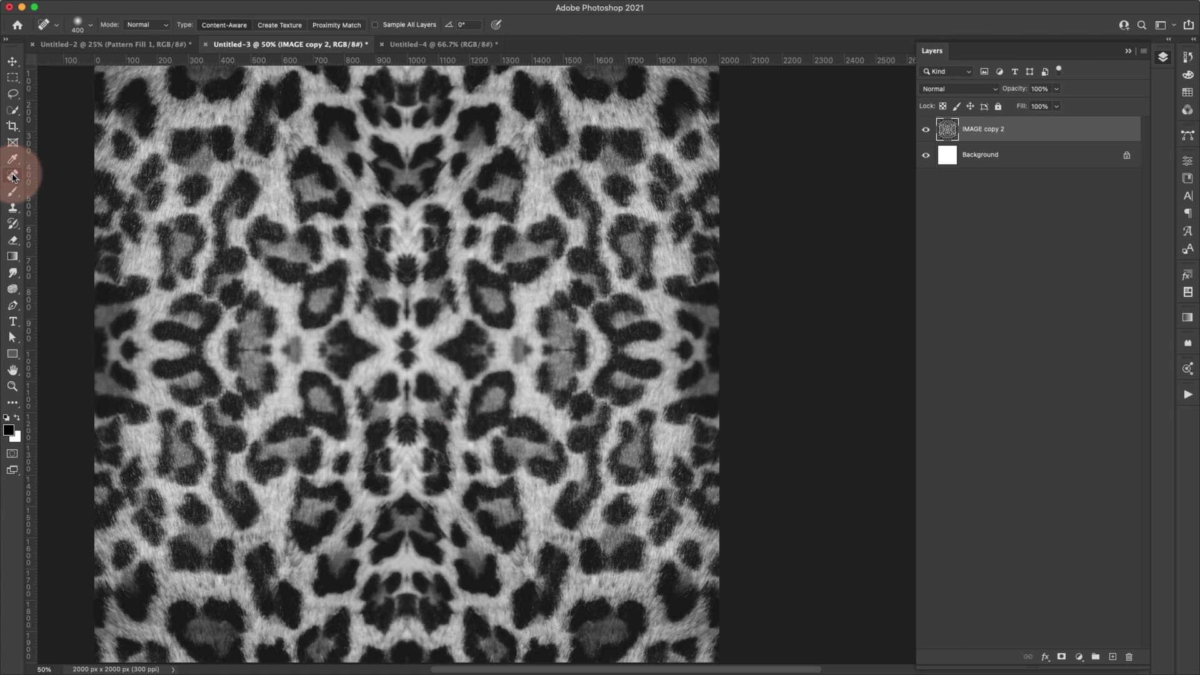
{"action": "mouse_move", "coordinate": [458, 402]}
{"action": "left_mouse_down"}
{"action": "mouse_move", "coordinate": [419, 344]}
{"action": "mouse_move", "coordinate": [380, 333]}
{"action": "mouse_move", "coordinate": [417, 362]}
{"action": "mouse_move", "coordinate": [390, 349]}
{"action": "mouse_move", "coordinate": [430, 350]}
{"action": "mouse_move", "coordinate": [390, 337]}
{"action": "mouse_move", "coordinate": [396, 375]}
{"action": "mouse_move", "coordinate": [444, 343]}
{"action": "mouse_move", "coordinate": [432, 296]}
{"action": "mouse_move", "coordinate": [435, 379]}
{"action": "mouse_move", "coordinate": [462, 342]}
{"action": "mouse_move", "coordinate": [457, 324]}
{"action": "mouse_move", "coordinate": [367, 374]}
{"action": "mouse_move", "coordinate": [382, 388]}
{"action": "mouse_move", "coordinate": [430, 383]}
{"action": "mouse_move", "coordinate": [444, 350]}
{"action": "mouse_move", "coordinate": [402, 342]}
{"action": "mouse_move", "coordinate": [403, 325]}
{"action": "mouse_move", "coordinate": [408, 356]}
{"action": "mouse_move", "coordinate": [438, 365]}
{"action": "mouse_move", "coordinate": [523, 350]}
{"action": "left_mouse_up"}
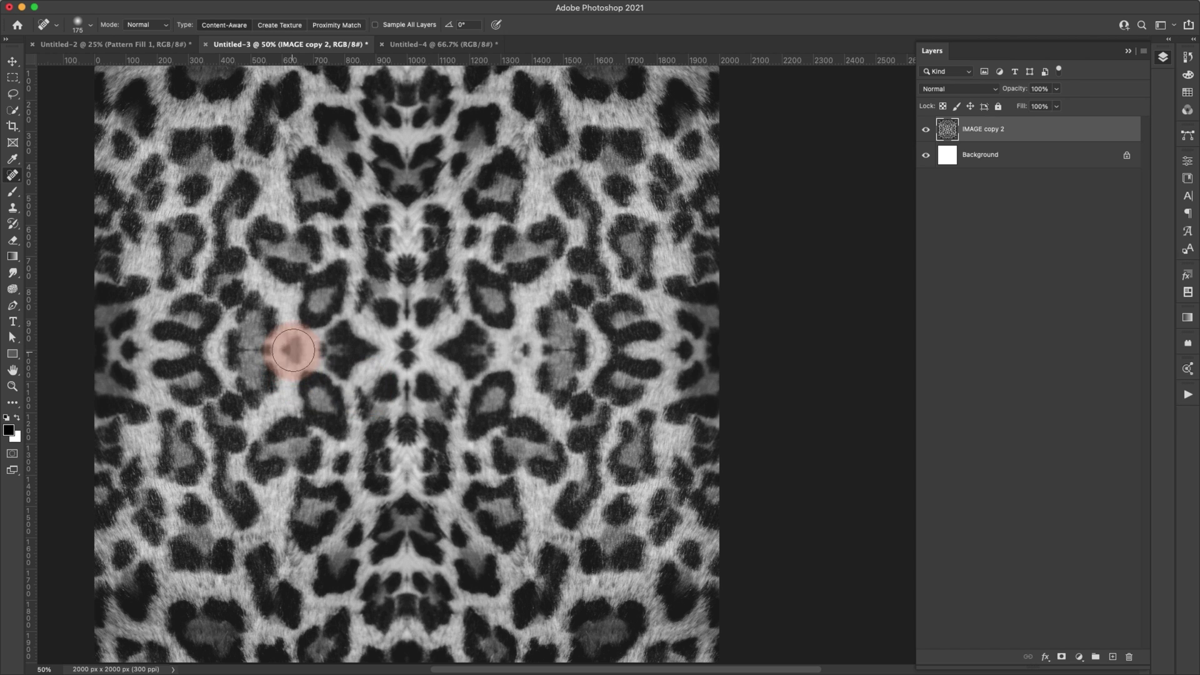
{"action": "key", "text": "bracketleft"}
{"action": "key", "text": "bracketleft"}
{"action": "key", "text": "bracketleft"}
{"action": "key", "text": "bracketleft"}
{"action": "key", "text": "bracketleft"}
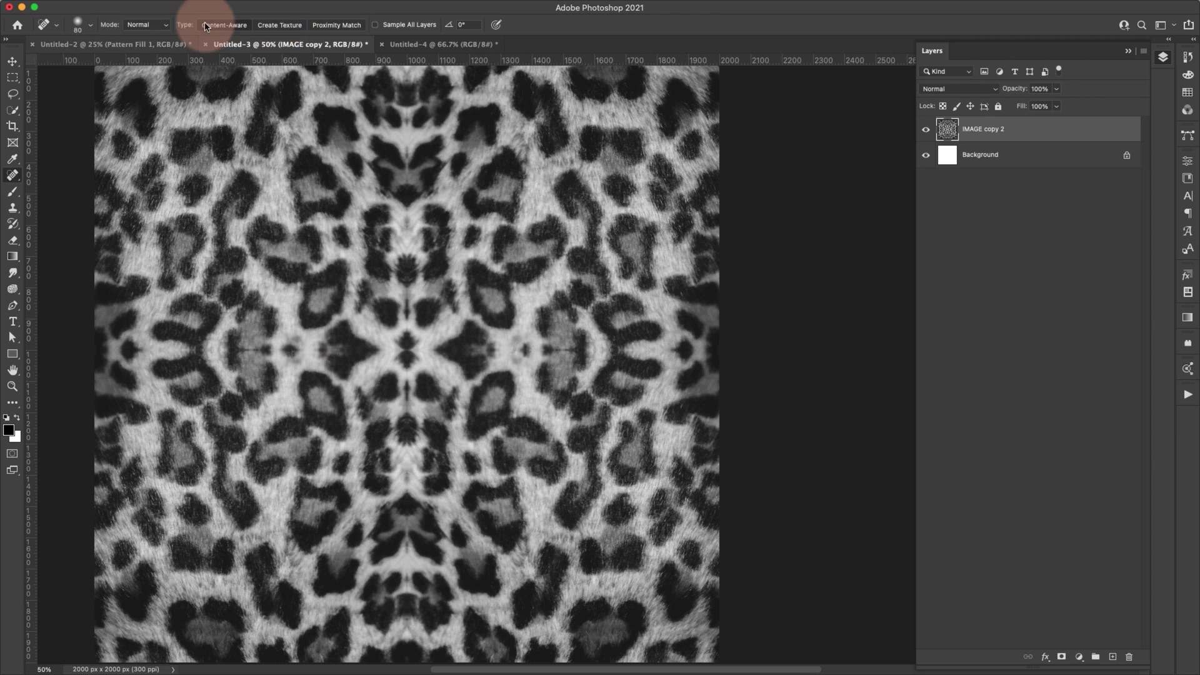
- Spot-heal the grey spots up the centre seam and around the pattern centre
{"action": "left_click", "coordinate": [290, 348]}
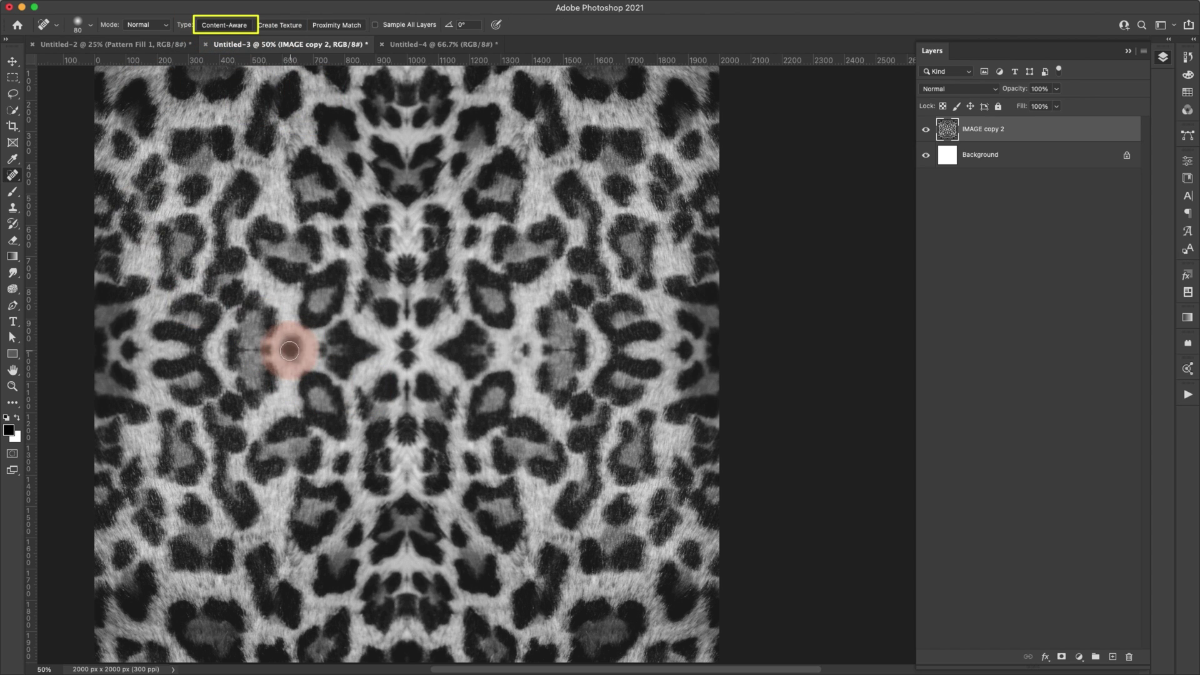
{"action": "left_click", "coordinate": [402, 320]}
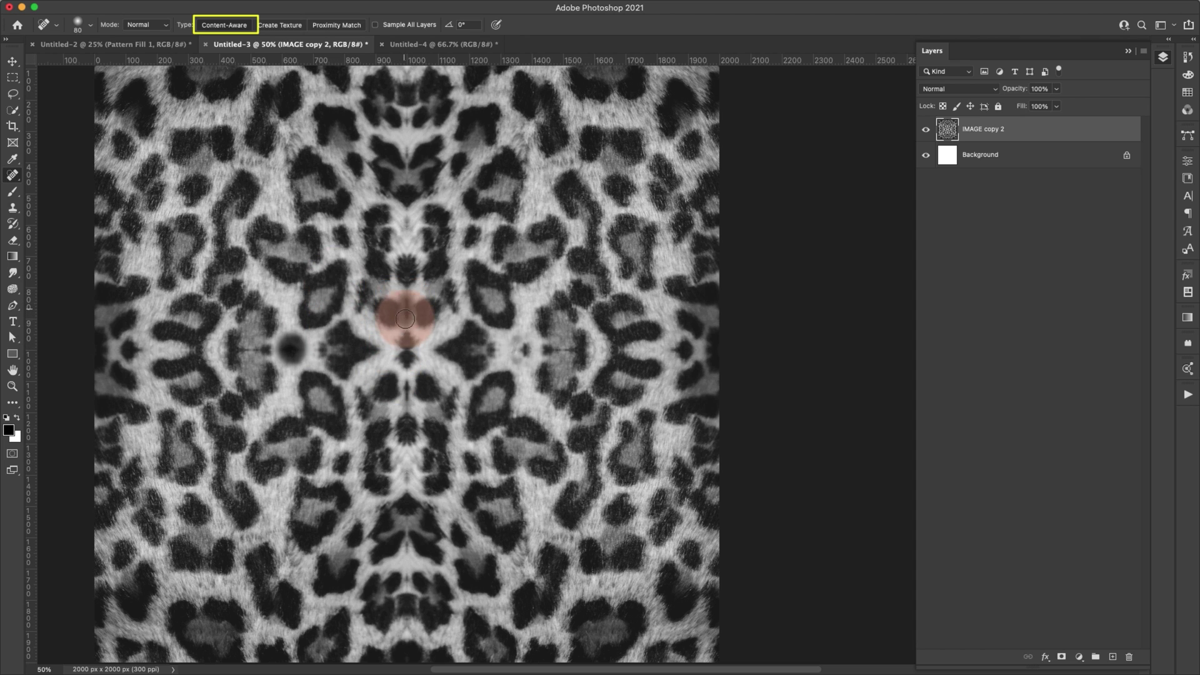
{"action": "left_click", "coordinate": [404, 228]}
{"action": "left_click", "coordinate": [413, 247]}
{"action": "left_click", "coordinate": [431, 143]}
{"action": "left_click", "coordinate": [425, 182]}
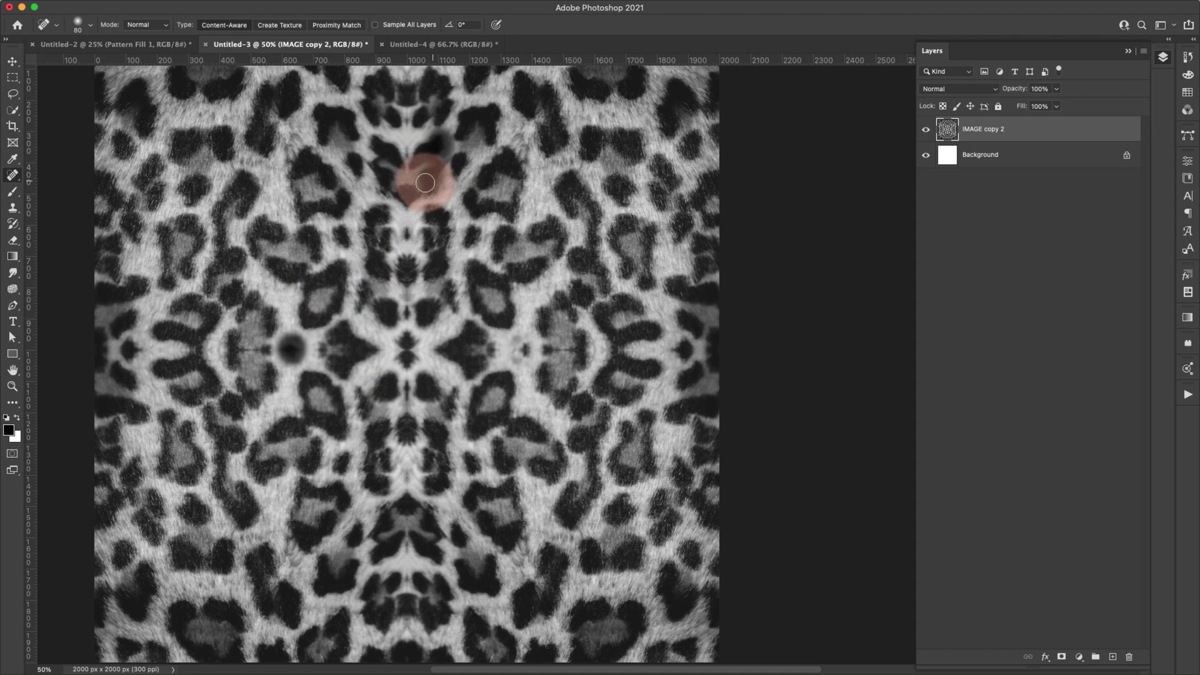
{"action": "left_click", "coordinate": [455, 195]}
{"action": "left_click", "coordinate": [441, 183]}
{"action": "left_click", "coordinate": [514, 193]}
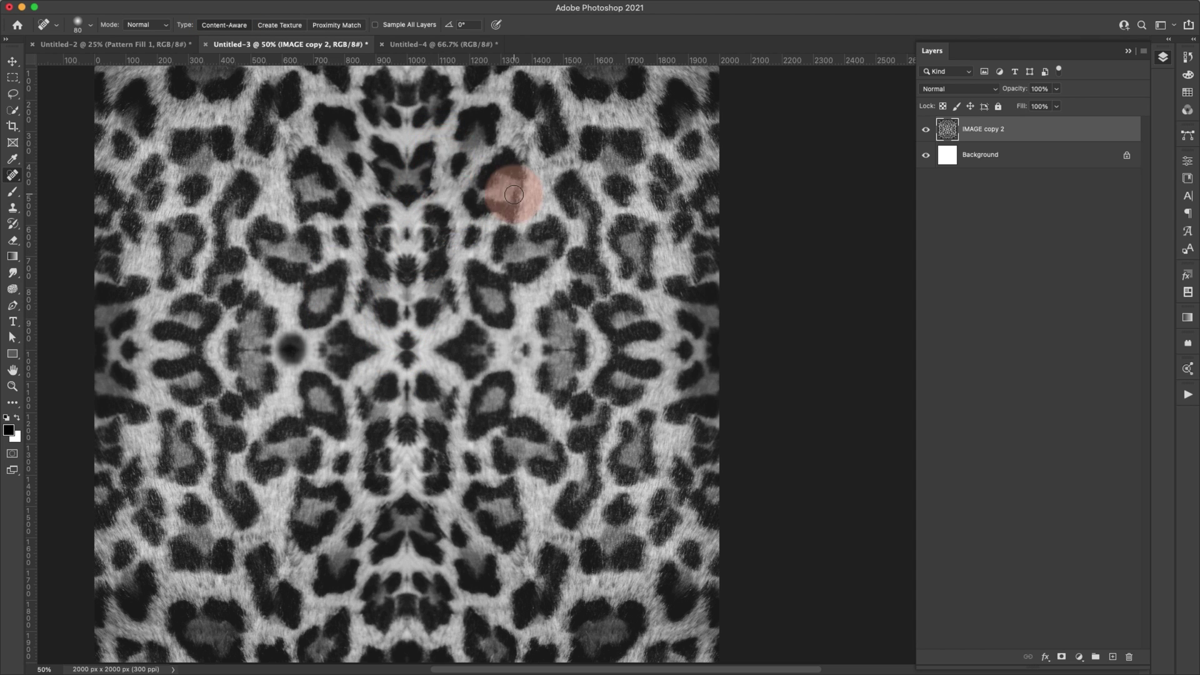
{"action": "left_click", "coordinate": [464, 250]}
{"action": "left_click", "coordinate": [400, 201]}
{"action": "left_click", "coordinate": [371, 281]}
{"action": "left_click", "coordinate": [418, 343]}
{"action": "left_click", "coordinate": [435, 435]}
{"action": "left_click", "coordinate": [398, 390]}
{"action": "scroll", "coordinate": [397, 390], "scroll_direction": "down", "scroll_amount": 1}
{"action": "left_click", "coordinate": [415, 435]}
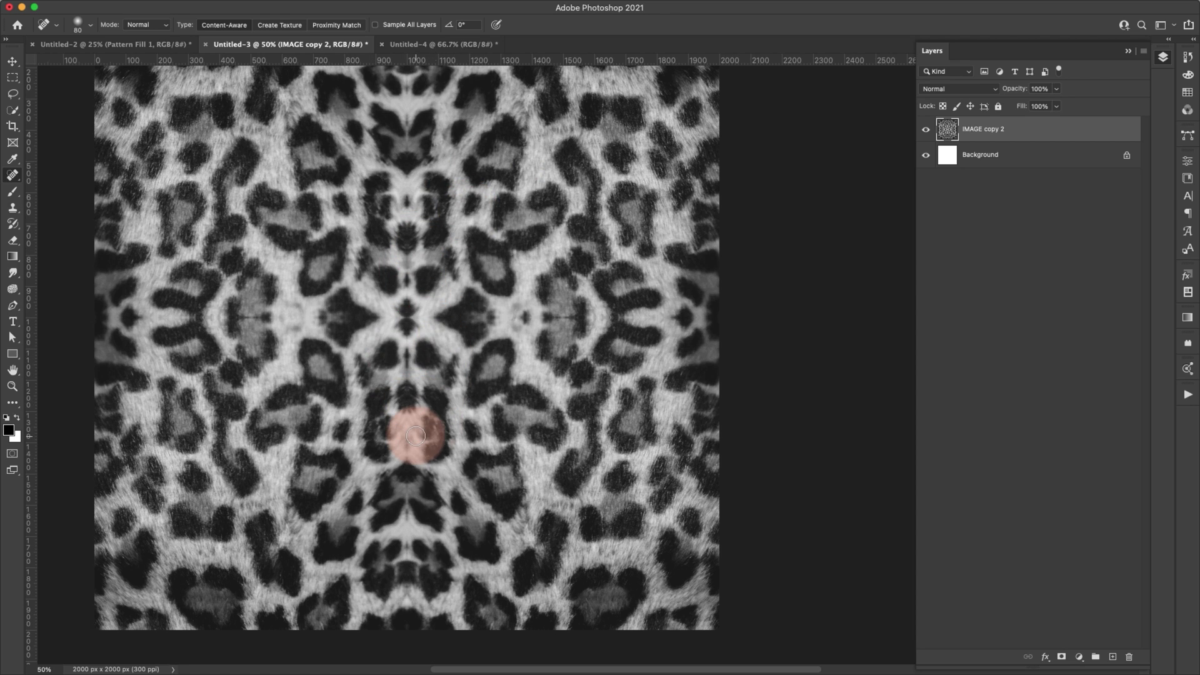
{"action": "left_click", "coordinate": [407, 343]}
{"action": "left_click", "coordinate": [437, 338]}
{"action": "left_click", "coordinate": [429, 287]}
{"action": "left_click", "coordinate": [408, 267]}
{"action": "left_click", "coordinate": [405, 286]}
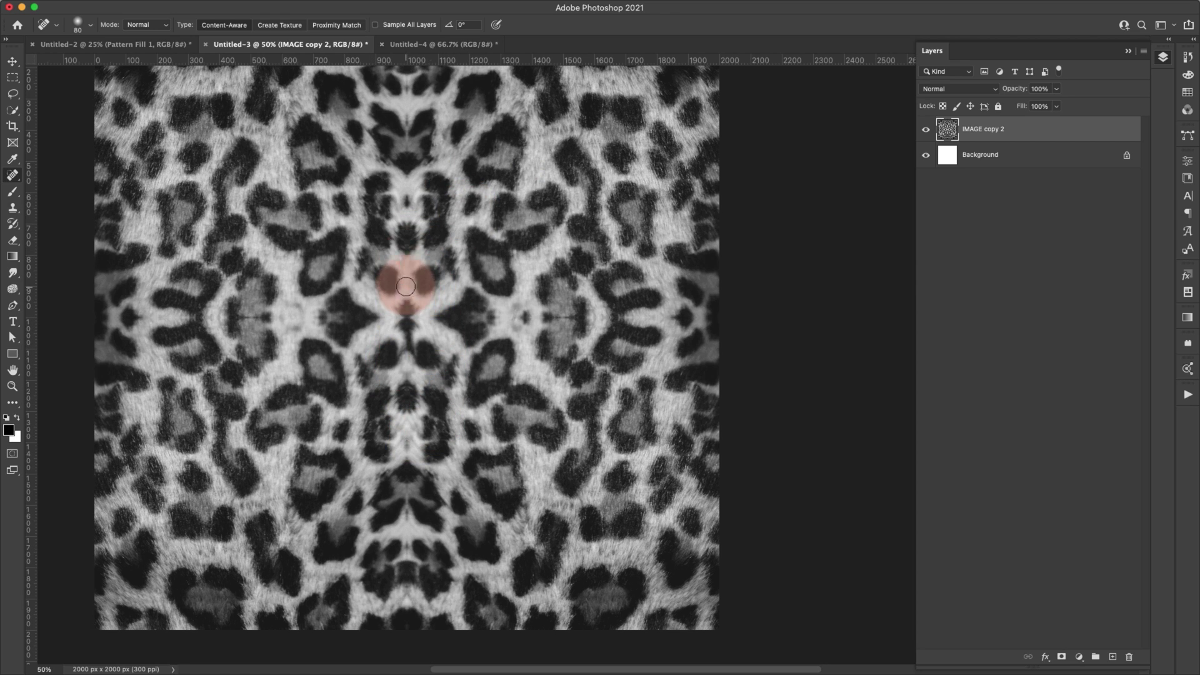
{"action": "left_click", "coordinate": [447, 316]}
{"action": "left_click", "coordinate": [422, 281]}
{"action": "left_click", "coordinate": [443, 263]}
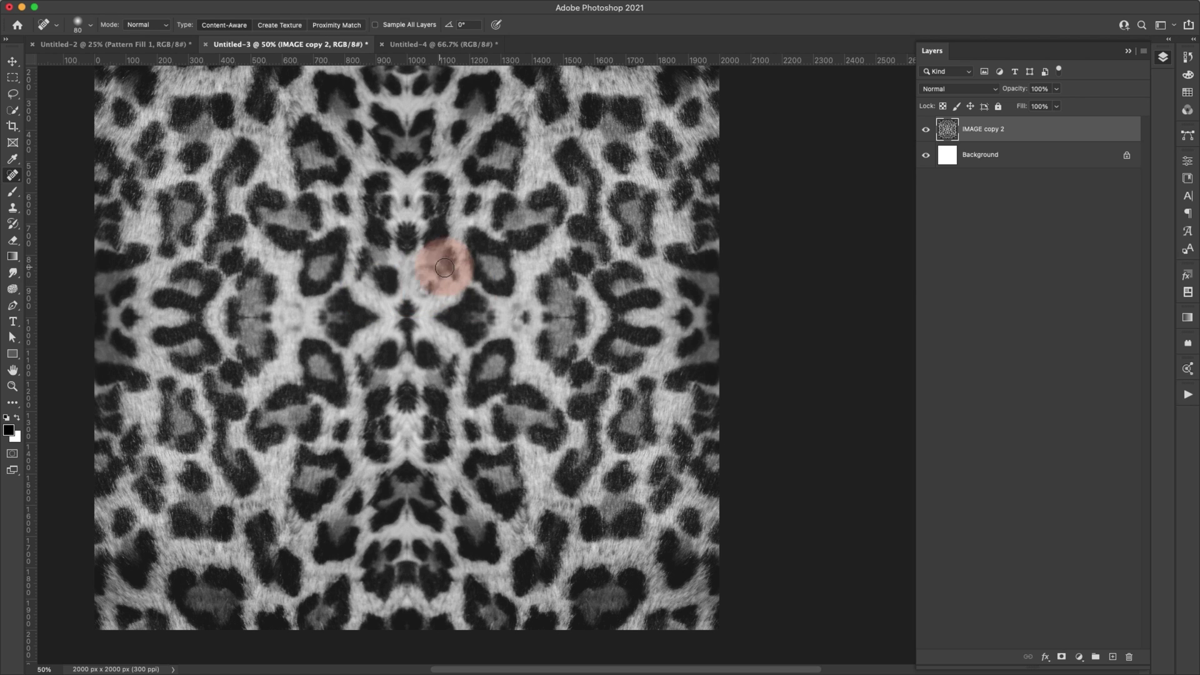
{"action": "left_click", "coordinate": [427, 289]}
- Heal the repeated blotches and seam artifacts clustered near the centre seam
{"action": "left_click", "coordinate": [366, 335]}
{"action": "scroll", "coordinate": [366, 335], "scroll_direction": "down", "scroll_amount": 3}
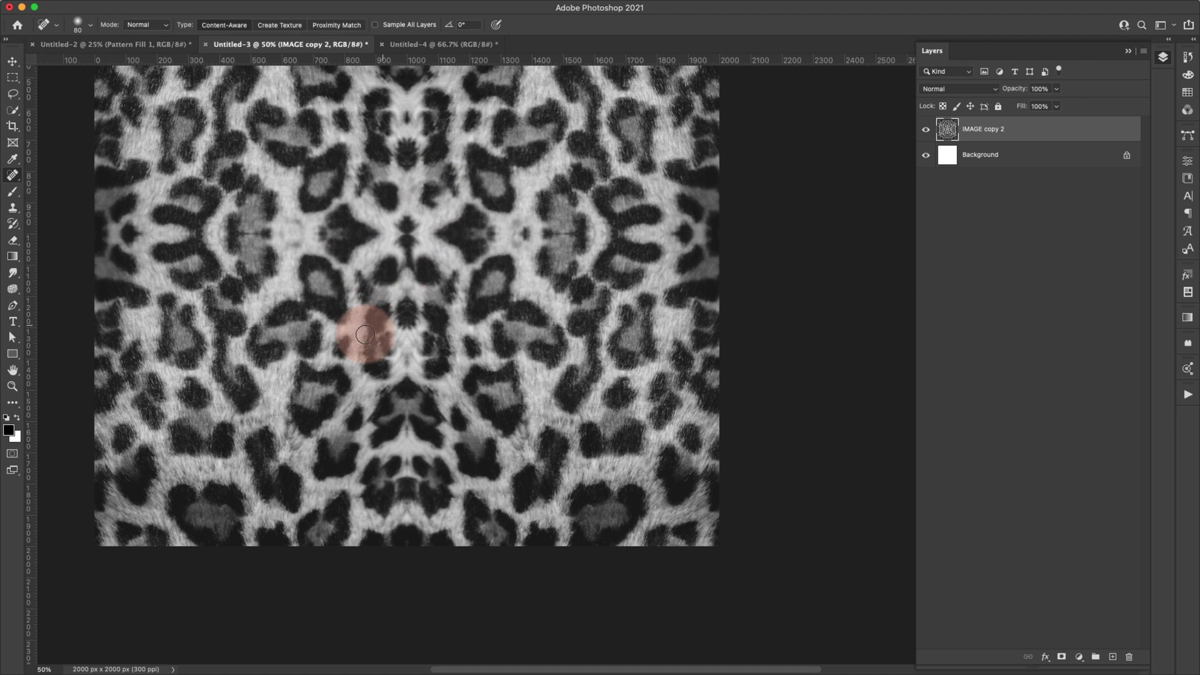
{"action": "left_click", "coordinate": [422, 259]}
{"action": "left_click", "coordinate": [434, 281]}
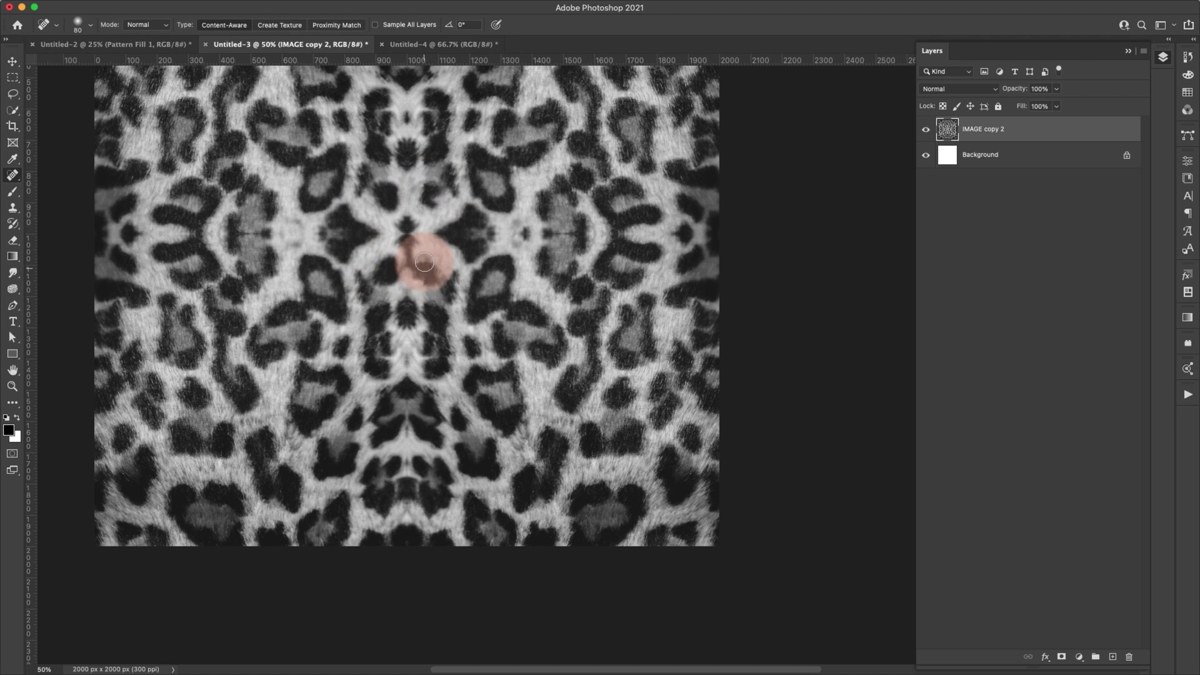
{"action": "left_click", "coordinate": [426, 267]}
{"action": "left_click", "coordinate": [419, 299]}
{"action": "left_click", "coordinate": [425, 261]}
{"action": "left_click", "coordinate": [407, 356]}
{"action": "scroll", "coordinate": [407, 356], "scroll_direction": "down", "scroll_amount": 2}
{"action": "left_click", "coordinate": [394, 269]}
{"action": "scroll", "coordinate": [394, 268], "scroll_direction": "up", "scroll_amount": 6}
{"action": "left_click", "coordinate": [394, 300]}
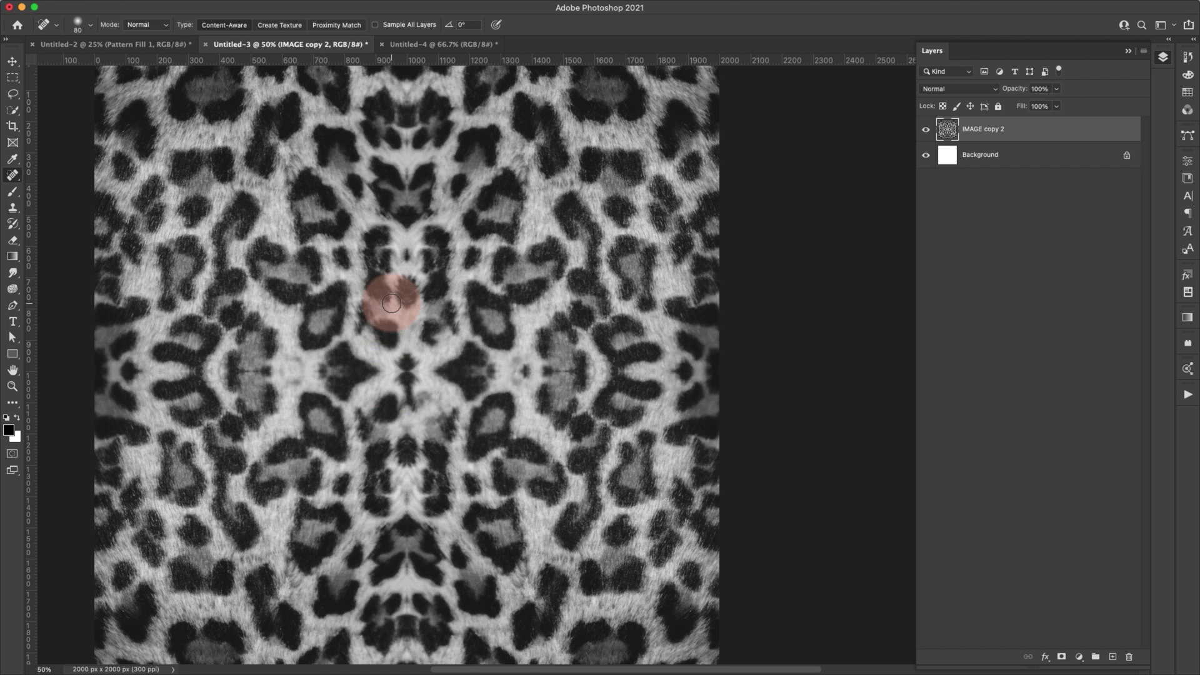
{"action": "left_click", "coordinate": [418, 284]}
{"action": "left_click", "coordinate": [470, 153]}
{"action": "scroll", "coordinate": [438, 187], "scroll_direction": "up", "scroll_amount": 3}
{"action": "left_click", "coordinate": [402, 214]}
{"action": "scroll", "coordinate": [425, 250], "scroll_direction": "down", "scroll_amount": 4}
{"action": "left_click", "coordinate": [459, 293]}
- Heal the remaining spots along the right and left seams and above centre
{"action": "left_click", "coordinate": [516, 350]}
{"action": "left_click", "coordinate": [560, 349]}
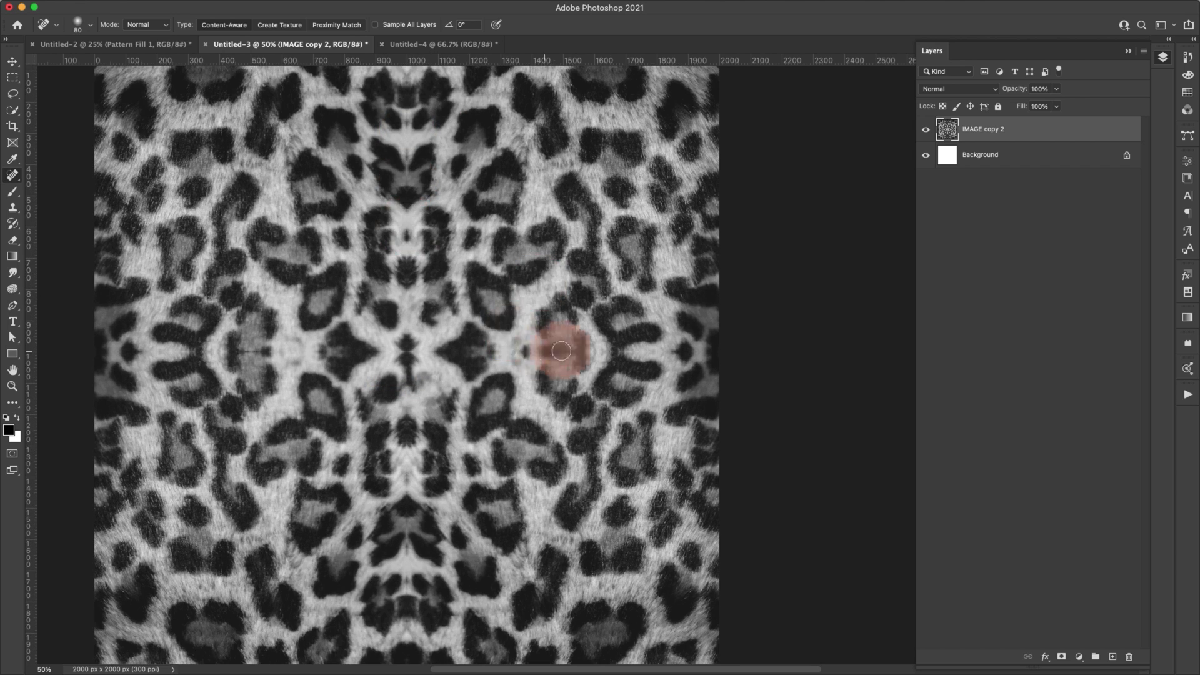
{"action": "left_click", "coordinate": [528, 355]}
{"action": "left_click", "coordinate": [344, 387]}
{"action": "left_click", "coordinate": [250, 375]}
{"action": "left_click", "coordinate": [295, 344]}
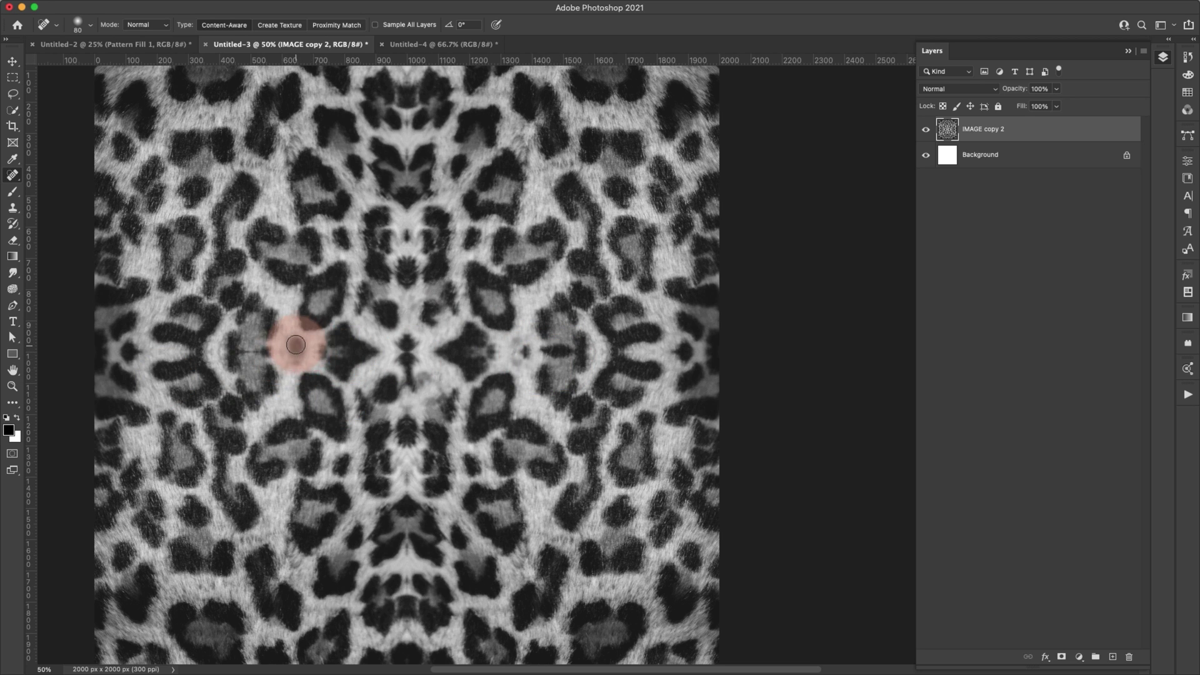
{"action": "left_click", "coordinate": [480, 363]}
{"action": "left_click", "coordinate": [550, 356]}
{"action": "left_click", "coordinate": [465, 352]}
{"action": "left_click", "coordinate": [401, 305]}
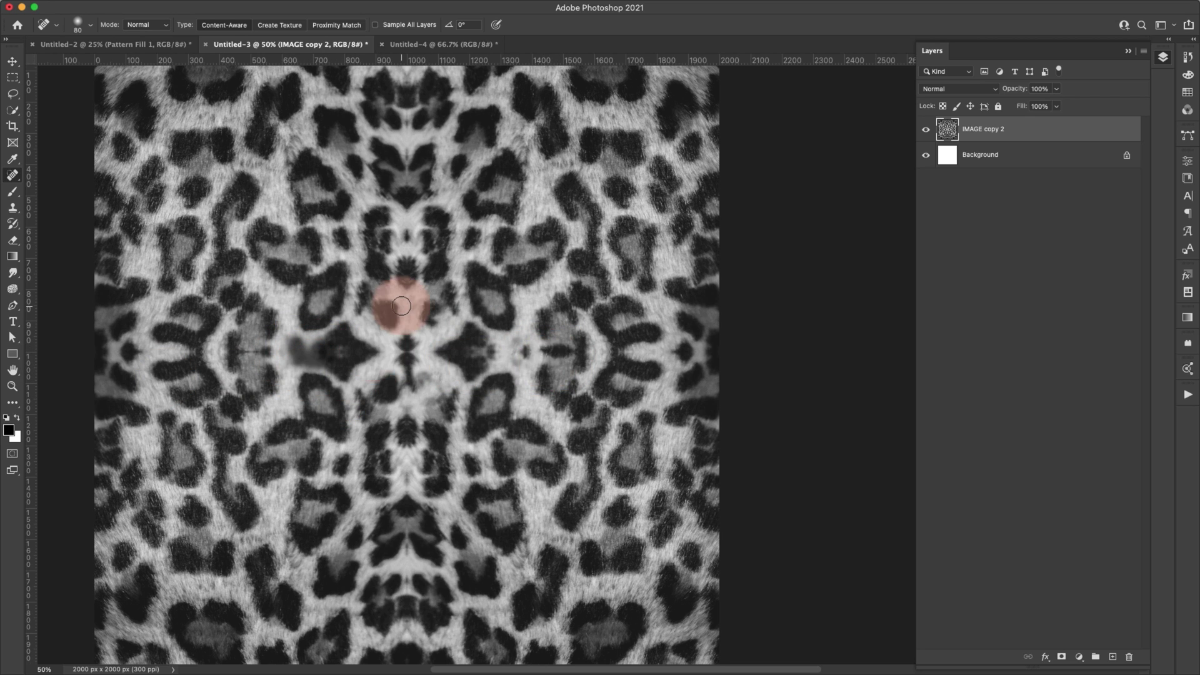
{"action": "scroll", "coordinate": [402, 305], "scroll_direction": "up", "scroll_amount": 3}
{"action": "left_click", "coordinate": [215, 211]}
{"action": "left_click", "coordinate": [369, 213]}
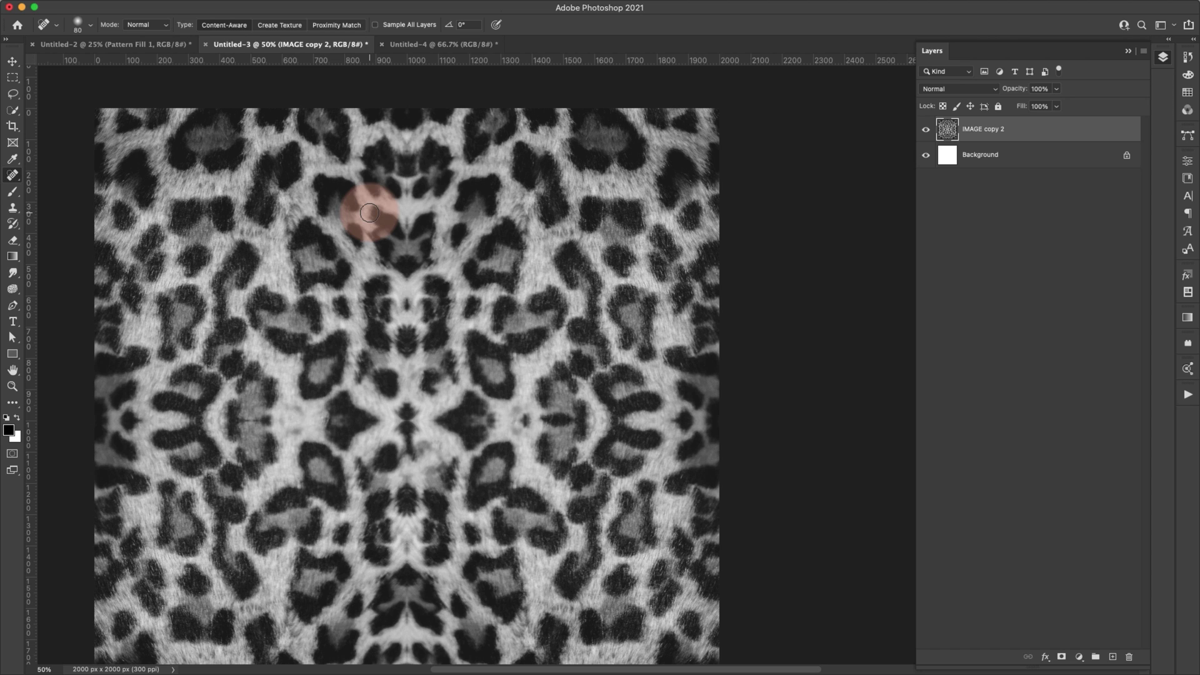
{"action": "left_click", "coordinate": [157, 6]}
{"action": "left_click", "coordinate": [123, 9]}
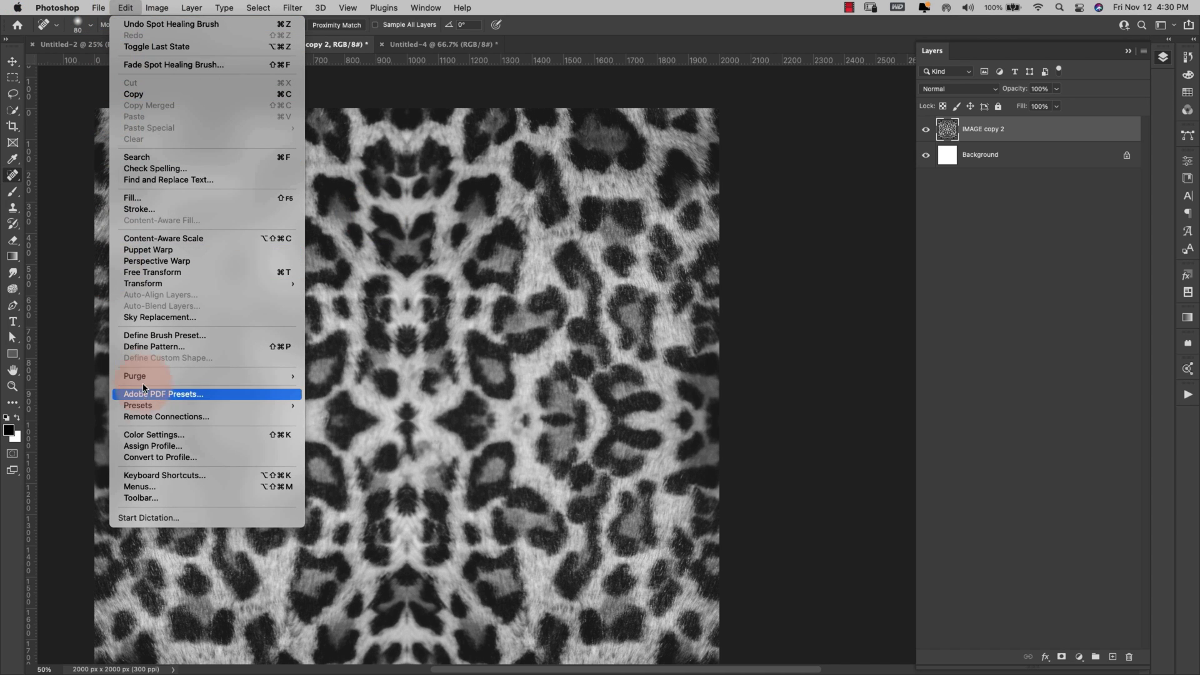
- Define the touched-up leopard texture as a pattern named 'Seamless'
{"action": "left_click", "coordinate": [161, 347]}
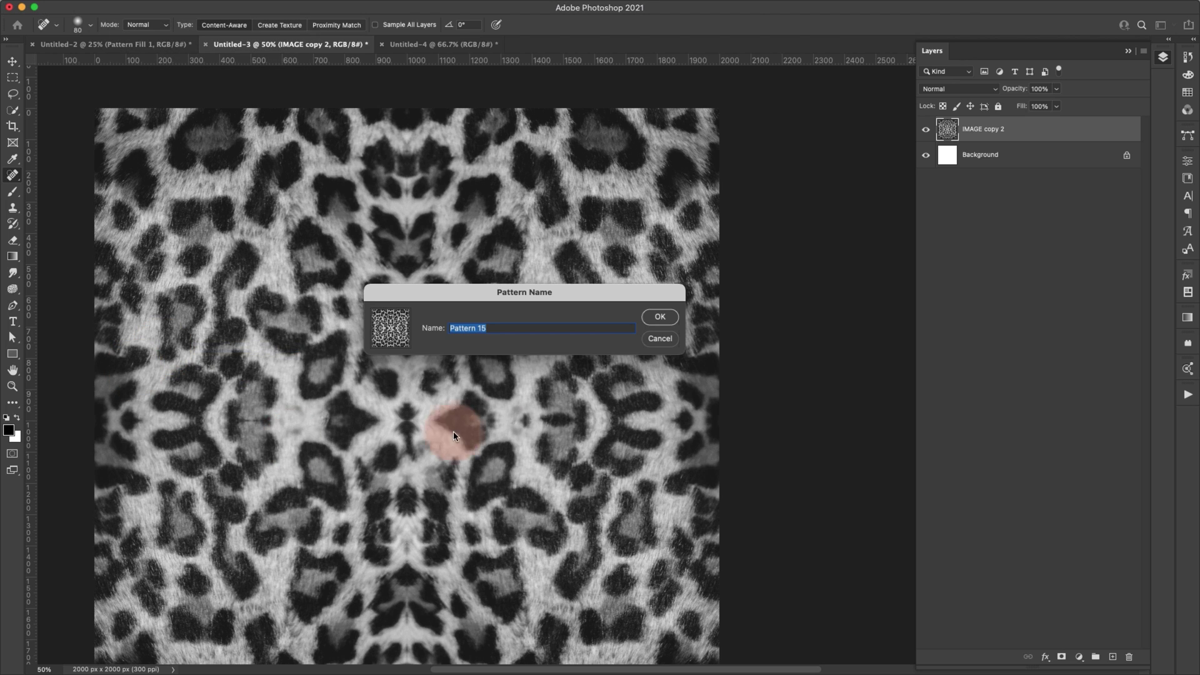
{"action": "type", "text": "Seamless image"}
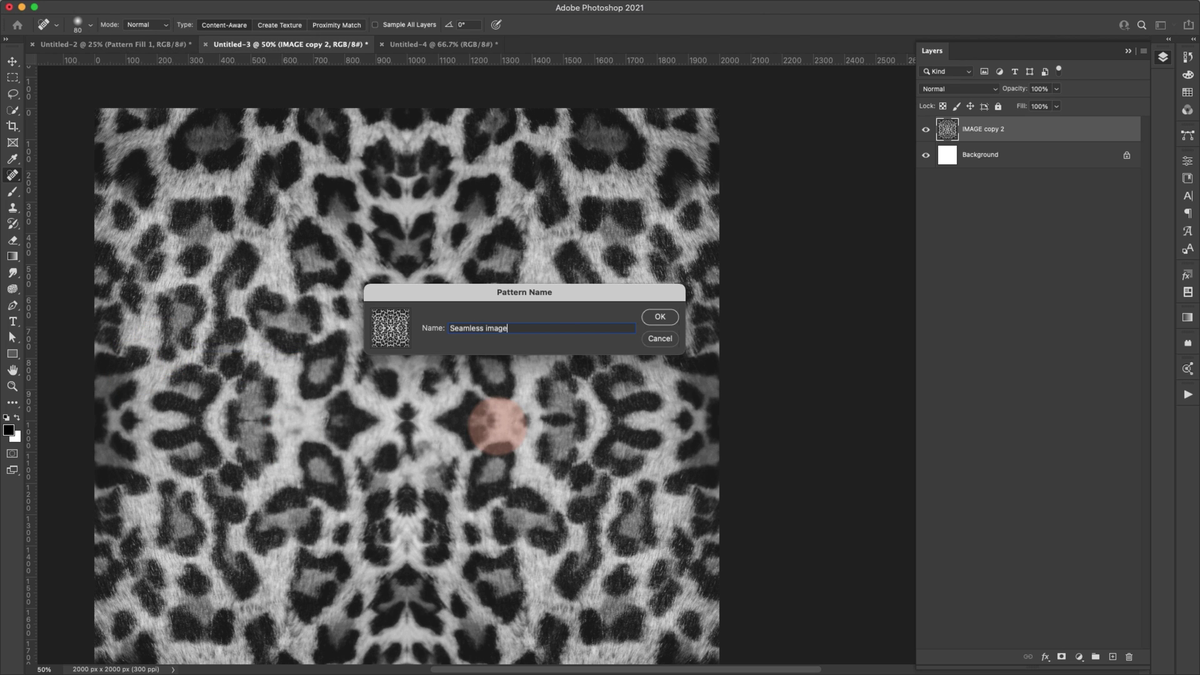
{"action": "key", "text": "Return"}
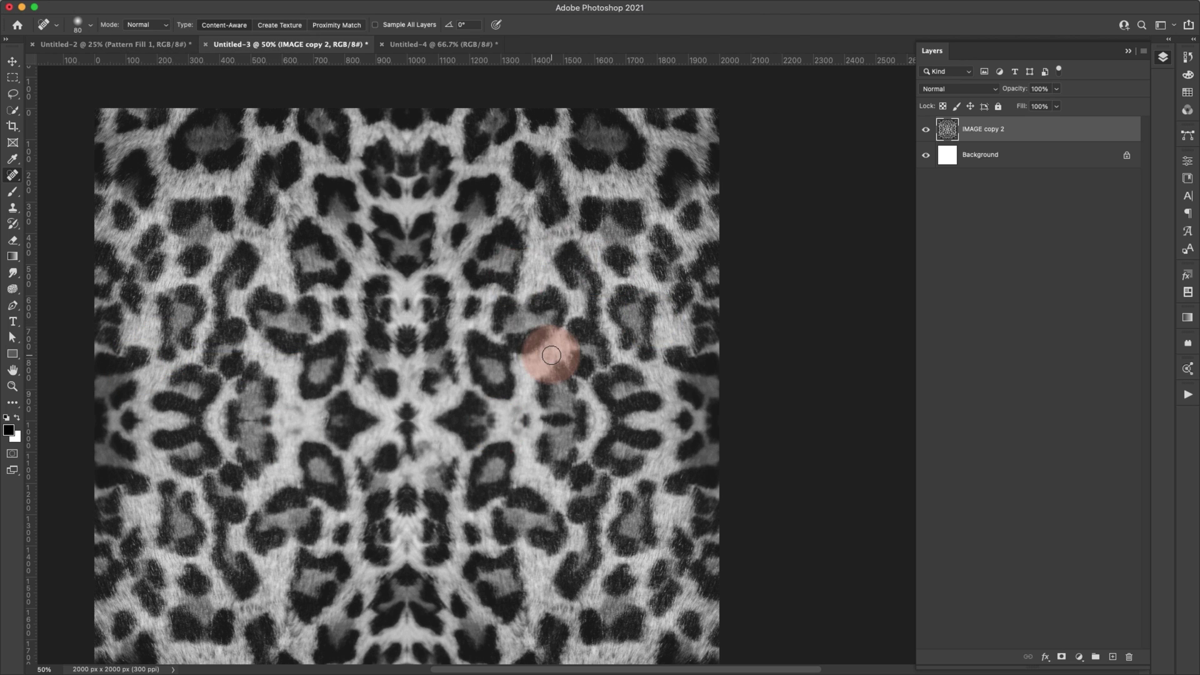
{"action": "scroll", "coordinate": [451, 413], "scroll_direction": "down", "scroll_amount": 3}
{"action": "scroll", "coordinate": [451, 413], "scroll_direction": "left", "scroll_amount": 5}
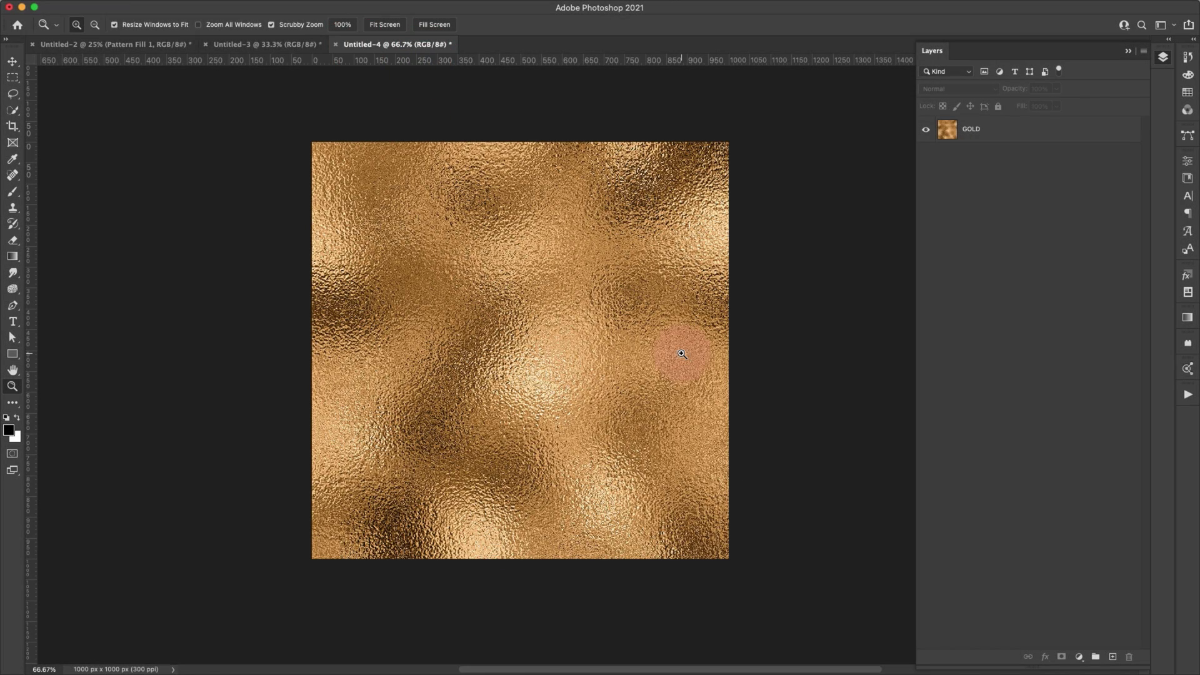
- Make the GOLD layer active in the Untitled-4 gold-foil document
{"action": "left_click", "coordinate": [937, 128]}
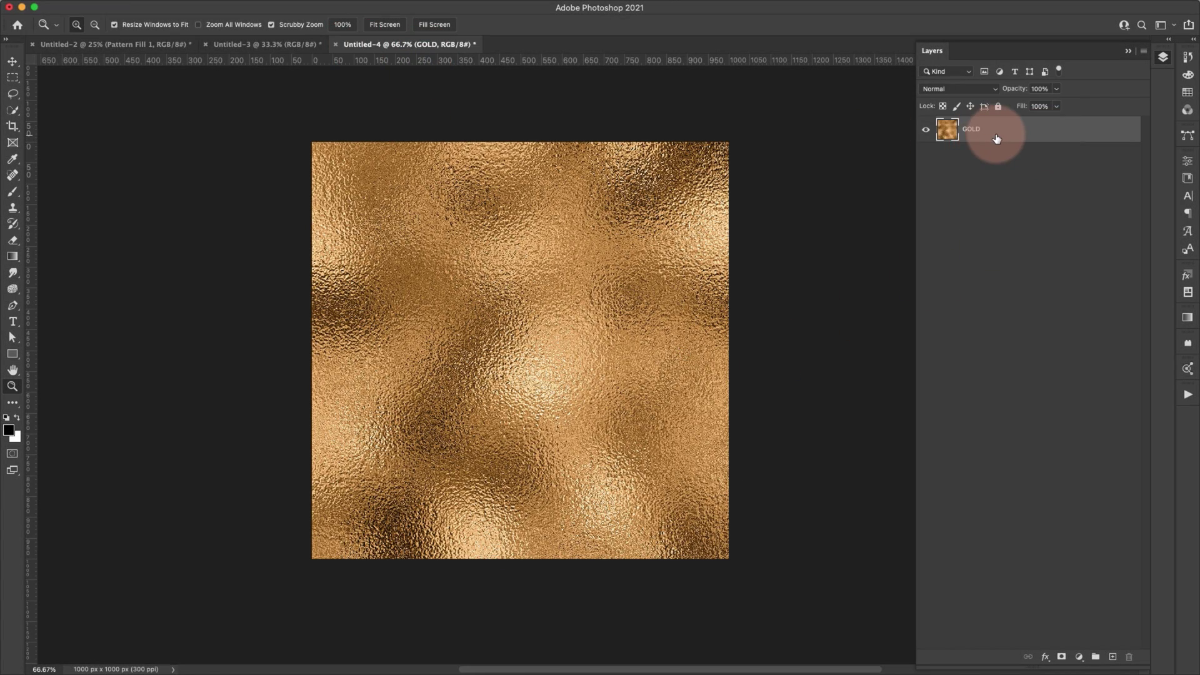
{"action": "mouse_move", "coordinate": [84, 669]}
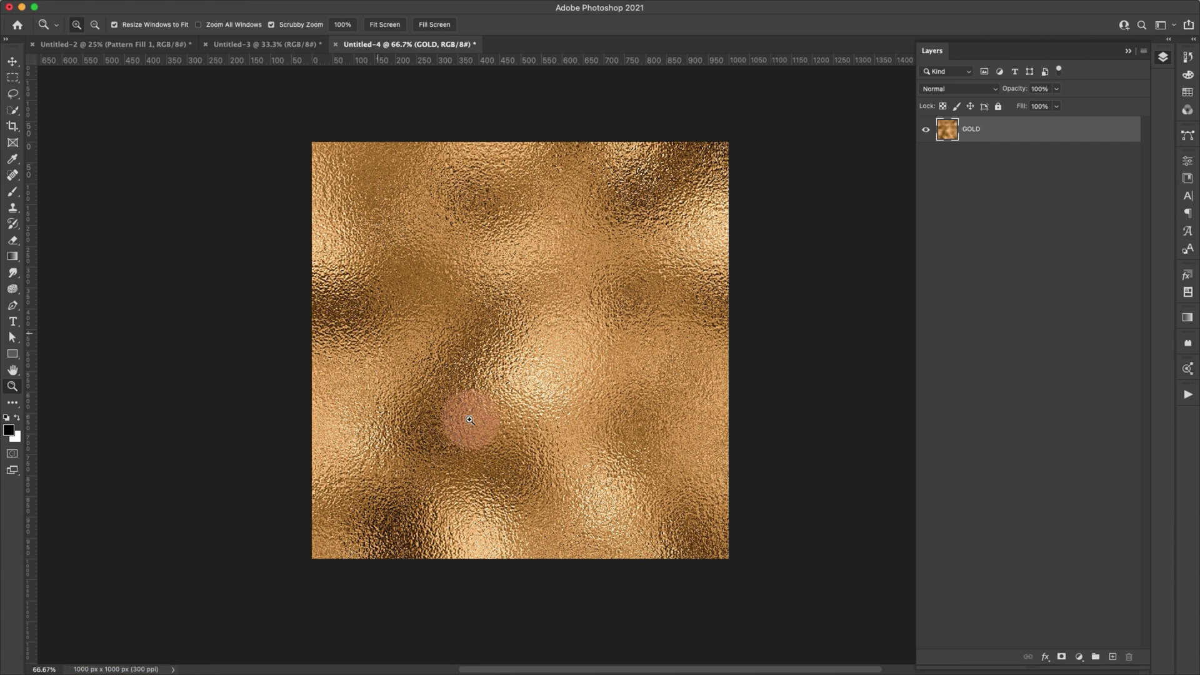
- Define the unedited gold foil as a new pattern called 'Gold before'
{"action": "left_click", "coordinate": [124, 7]}
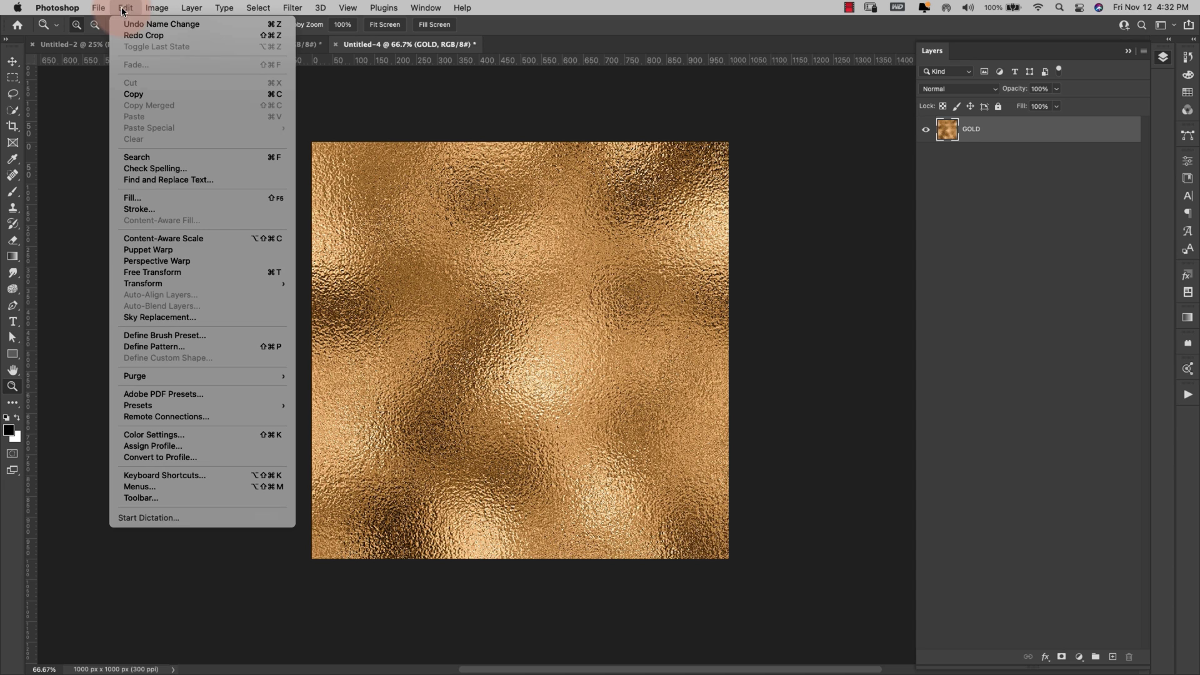
{"action": "left_click", "coordinate": [148, 347]}
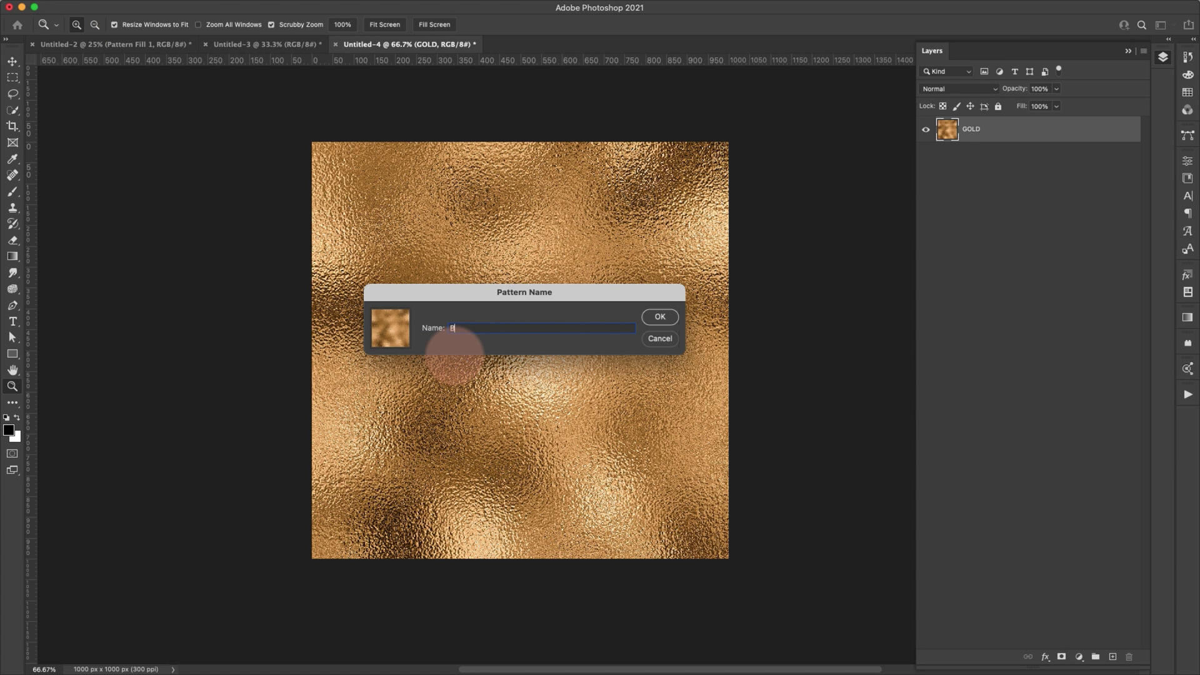
{"action": "type", "text": "Gold before"}
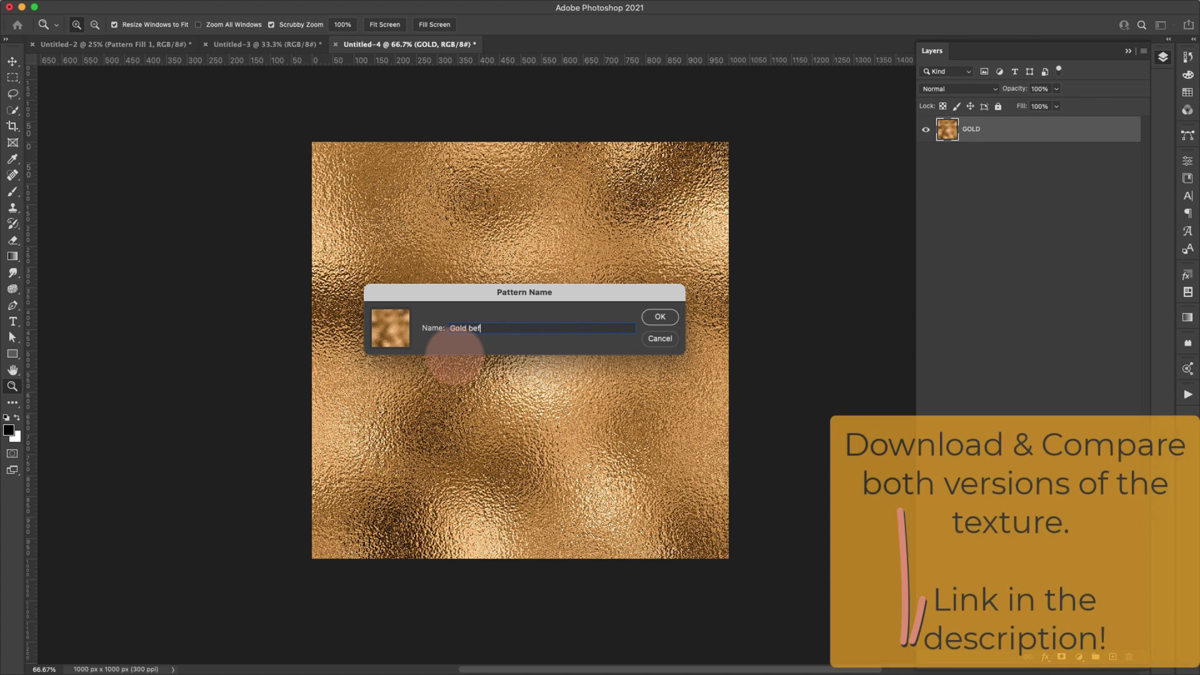
{"action": "left_click", "coordinate": [660, 317]}
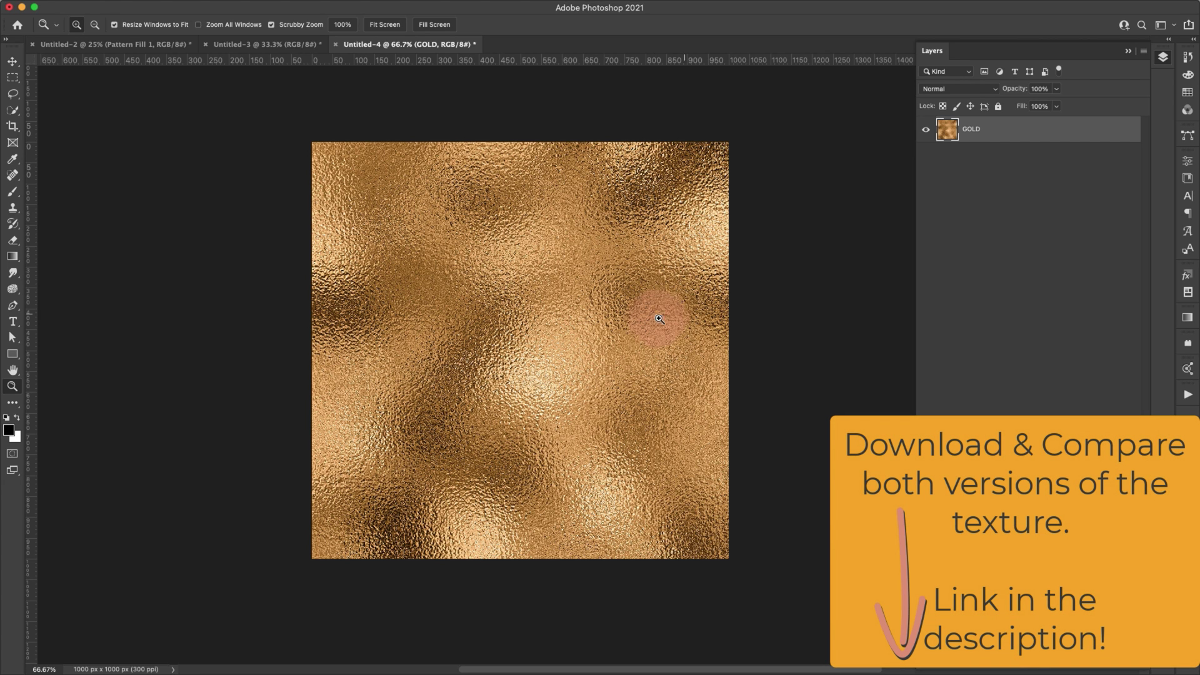
- Drag the Crop tool's right edge out to about 1978 px wide
{"action": "key", "text": "c"}
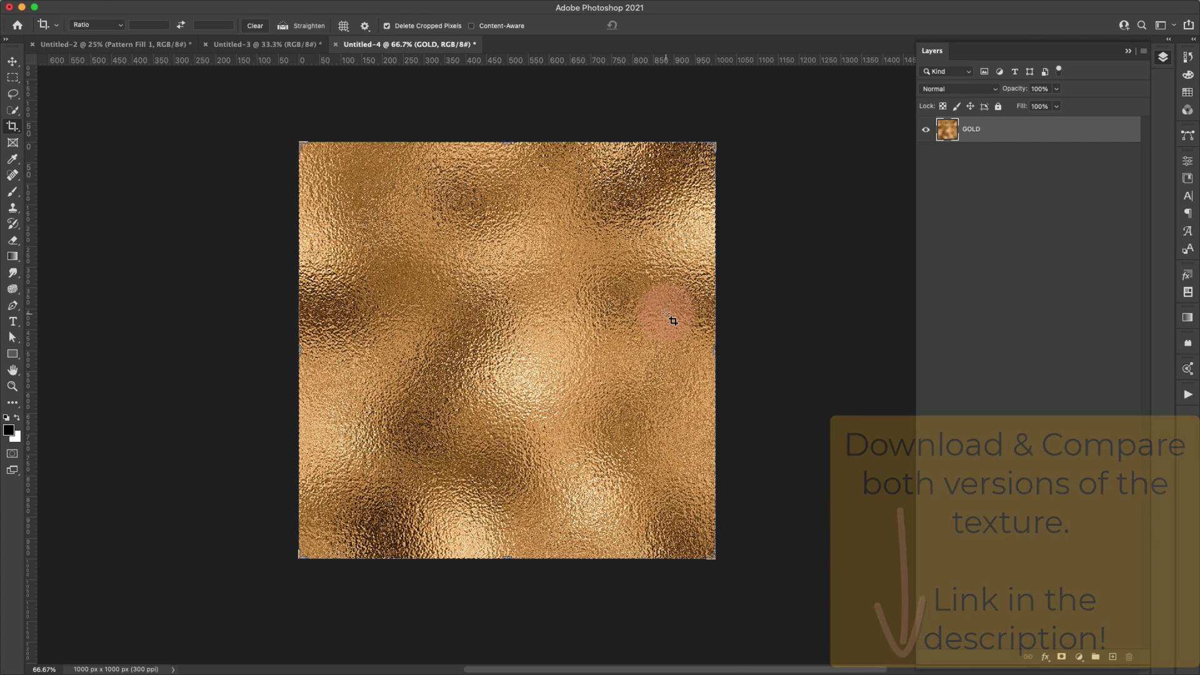
{"action": "scroll", "coordinate": [671, 332], "scroll_direction": "right", "scroll_amount": 1}
{"action": "scroll", "coordinate": [668, 329], "scroll_direction": "right", "scroll_amount": 5}
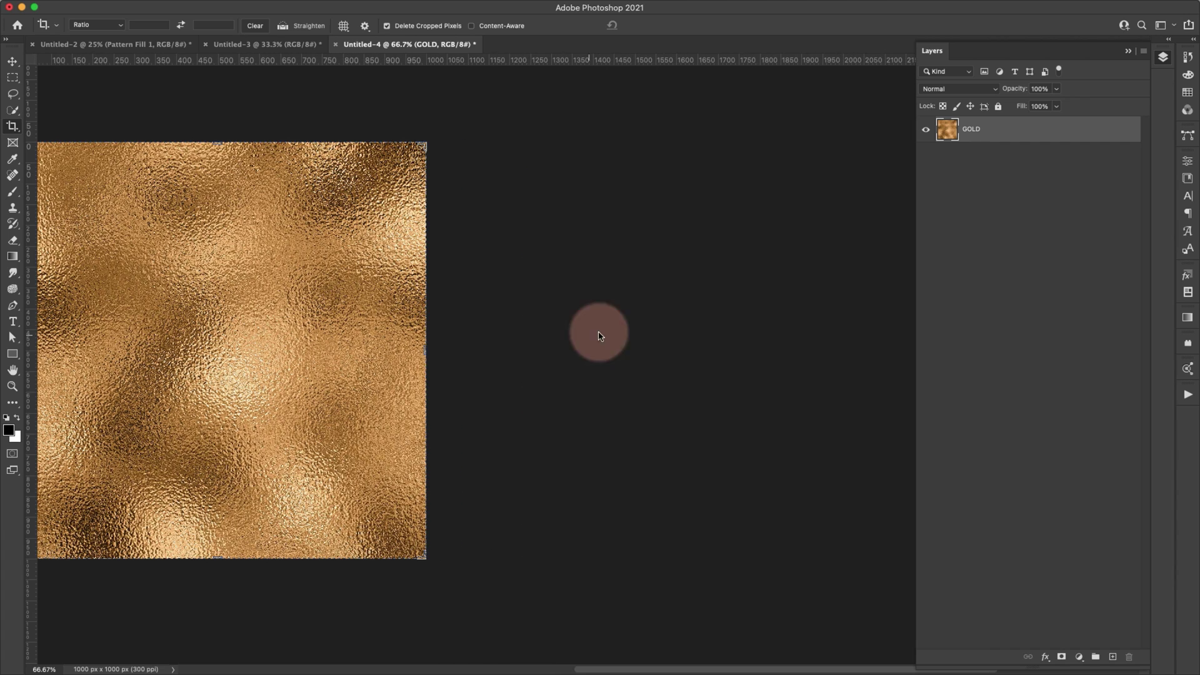
{"action": "left_click_drag", "start_coordinate": [429, 357], "coordinate": [633, 355]}
- Commit the widened crop and slide GOLD copy into the empty right half
{"action": "key", "text": "Return"}
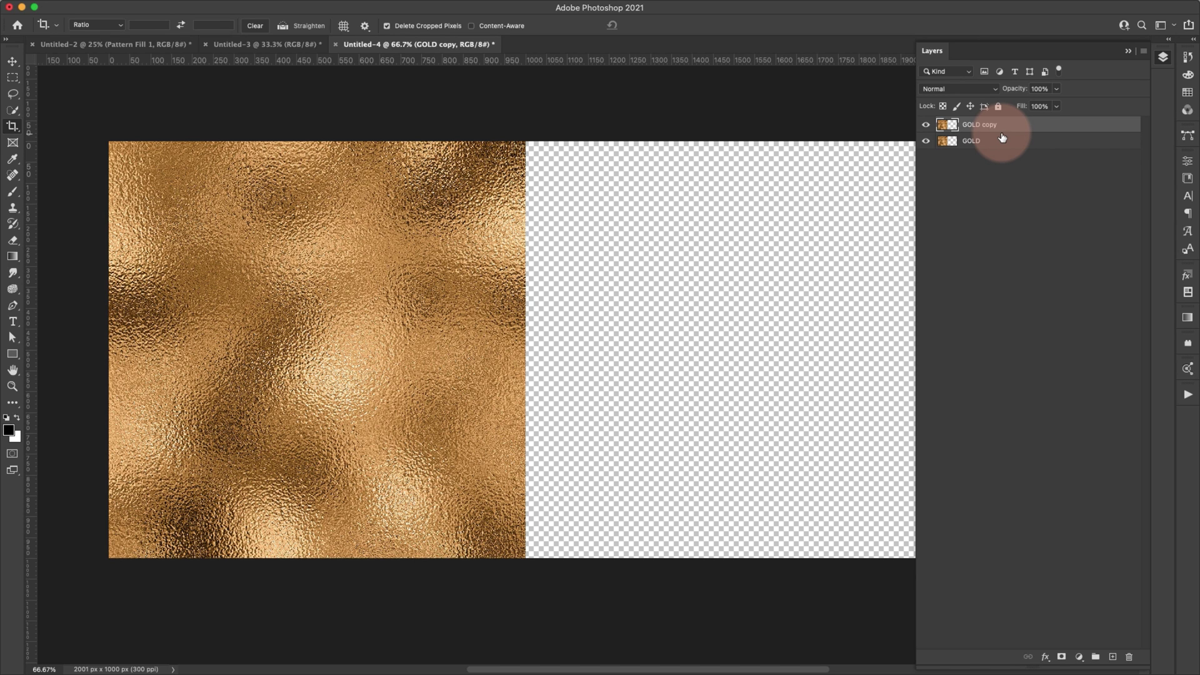
{"action": "key", "text": "v"}
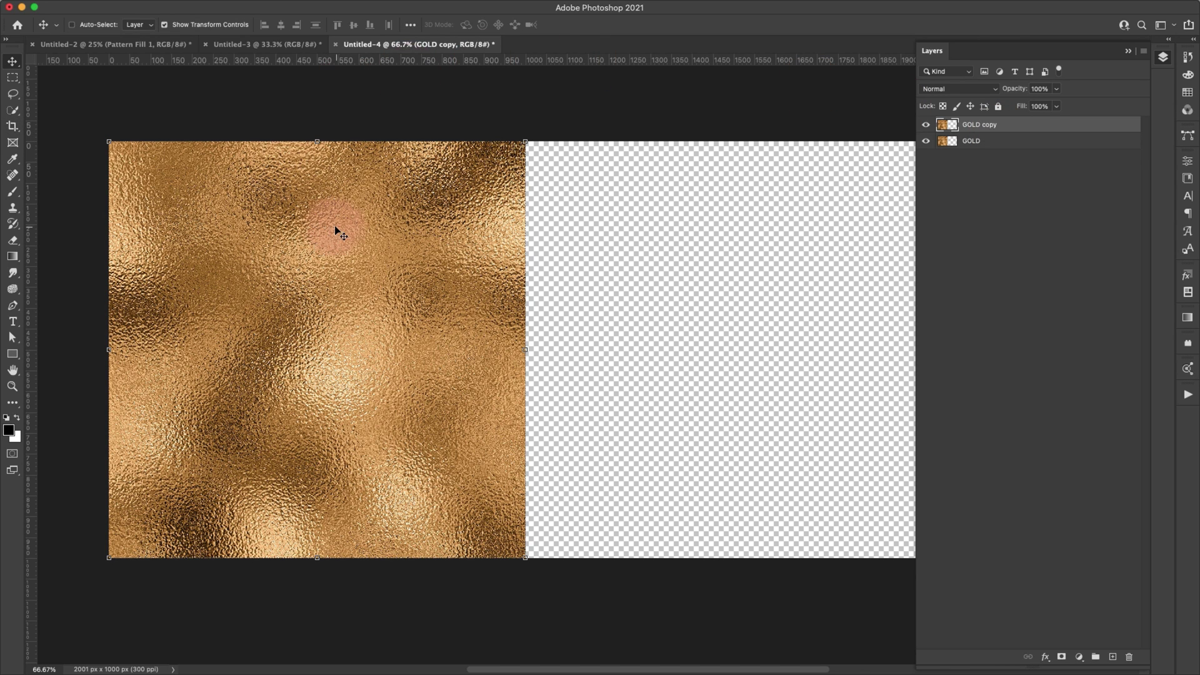
{"action": "left_click_drag", "start_coordinate": [228, 271], "coordinate": [645, 271]}
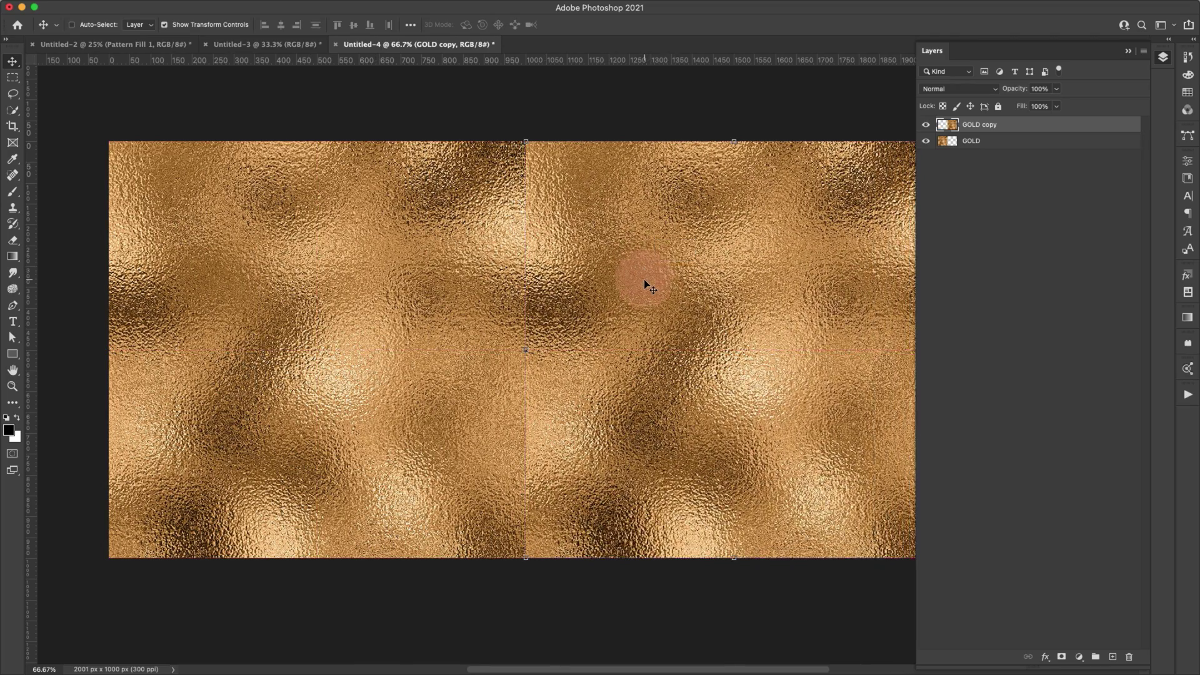
{"action": "scroll", "coordinate": [650, 276], "scroll_direction": "right", "scroll_amount": 3}
{"action": "scroll", "coordinate": [645, 284], "scroll_direction": "left", "scroll_amount": 2}
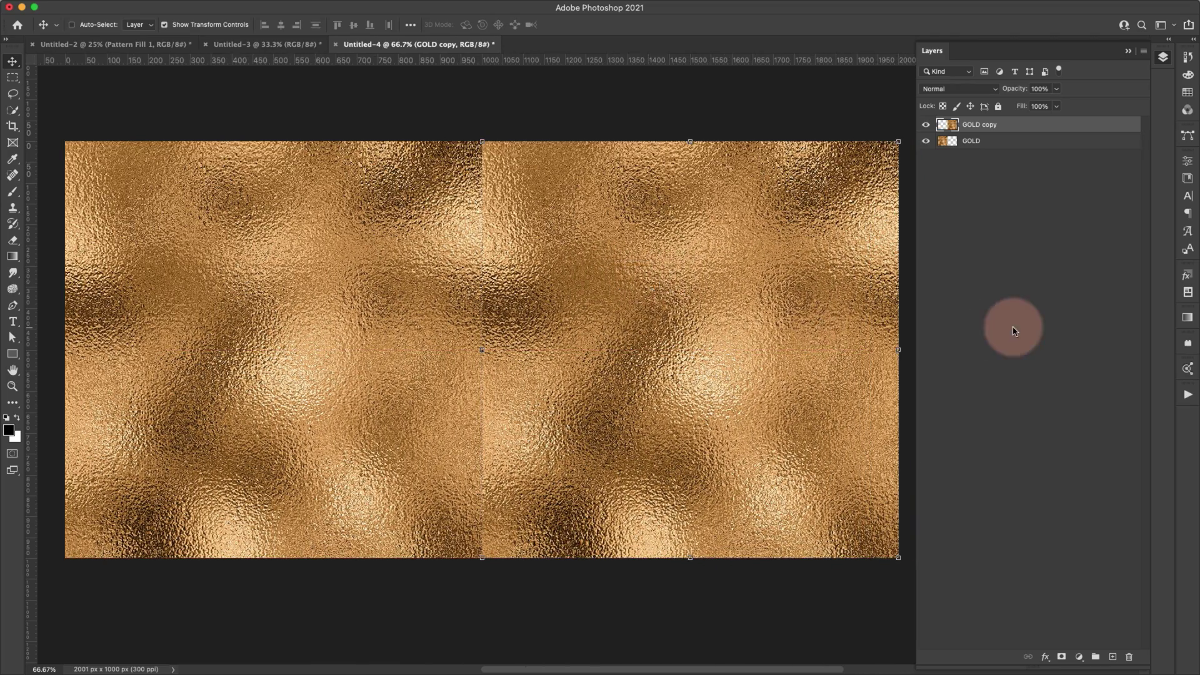
{"action": "left_click", "coordinate": [1010, 327]}
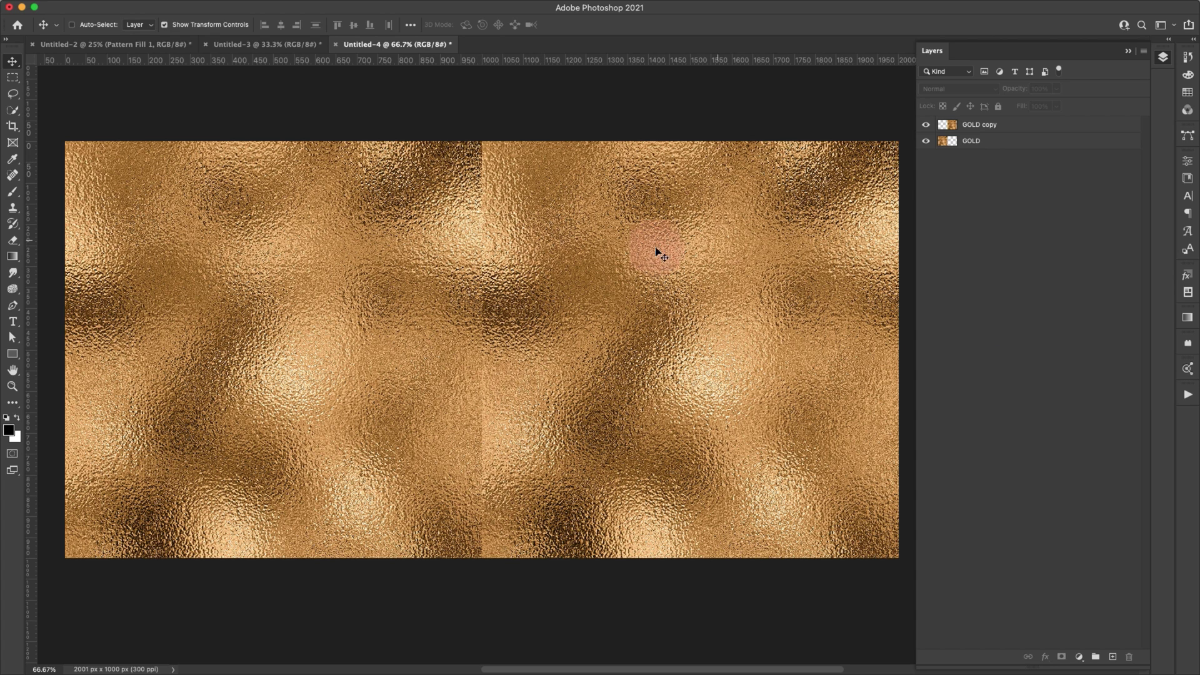
{"action": "left_click", "coordinate": [978, 125]}
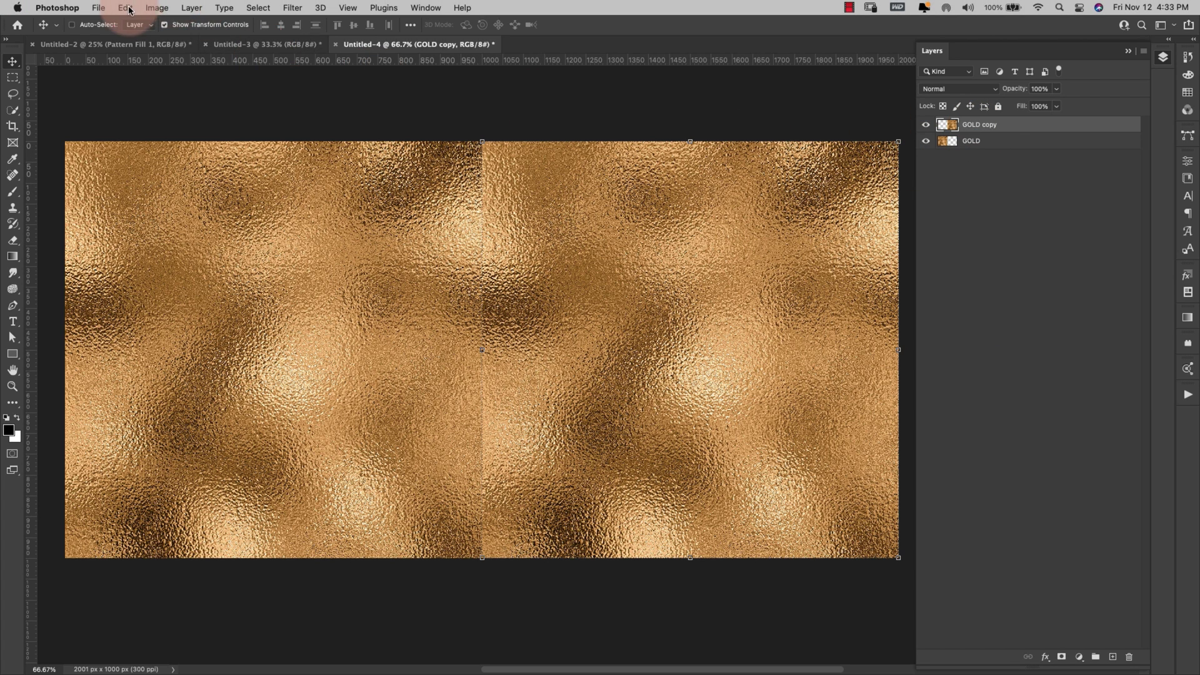
- Flip GOLD copy horizontally, then select it together with the GOLD layer
{"action": "left_click", "coordinate": [127, 9]}
{"action": "mouse_move", "coordinate": [188, 283]}
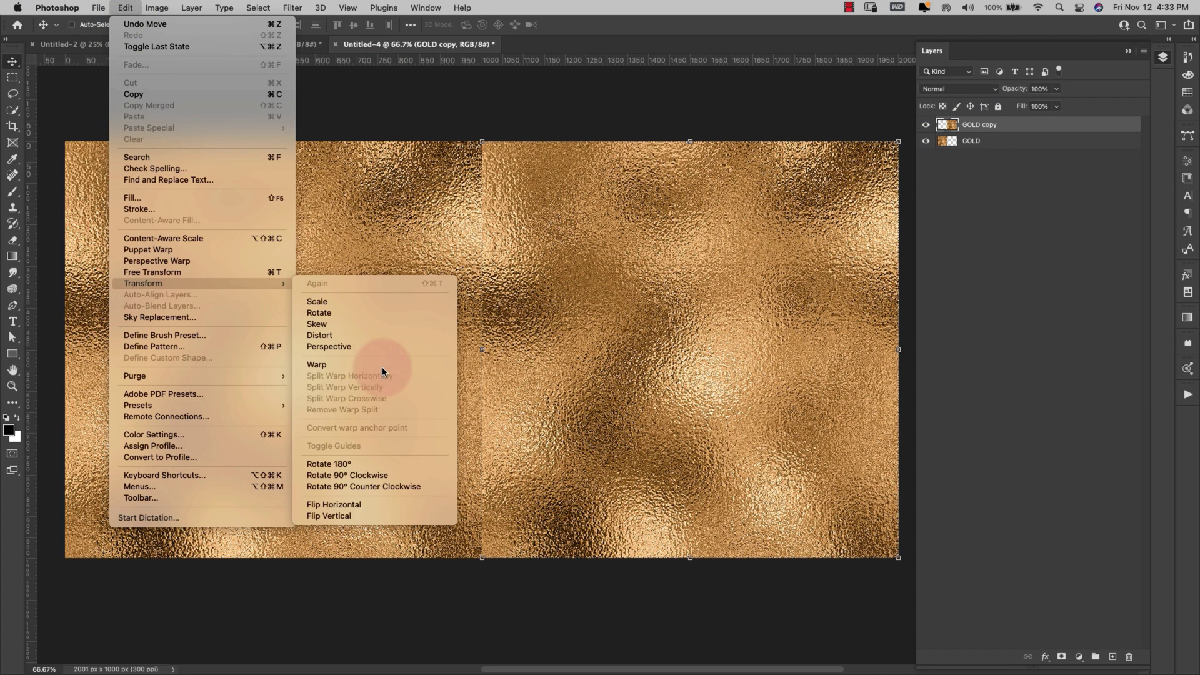
{"action": "left_click", "coordinate": [379, 505]}
{"action": "left_click", "coordinate": [999, 343]}
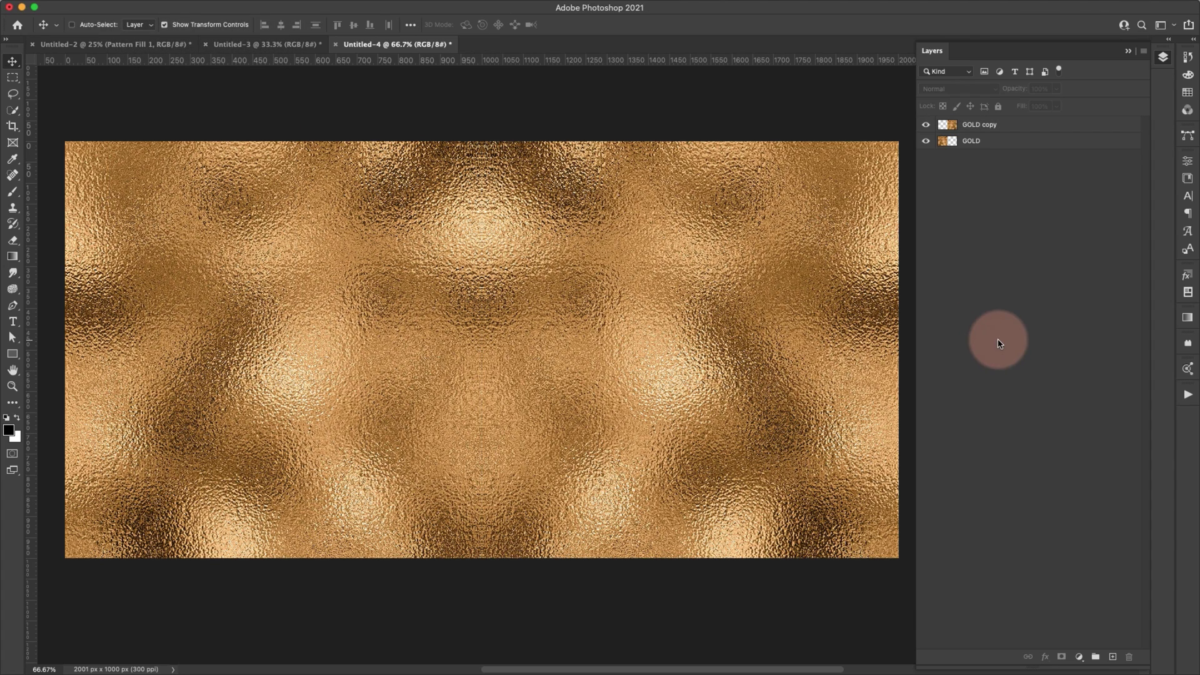
{"action": "left_click", "coordinate": [703, 316]}
{"action": "left_click", "coordinate": [999, 125]}
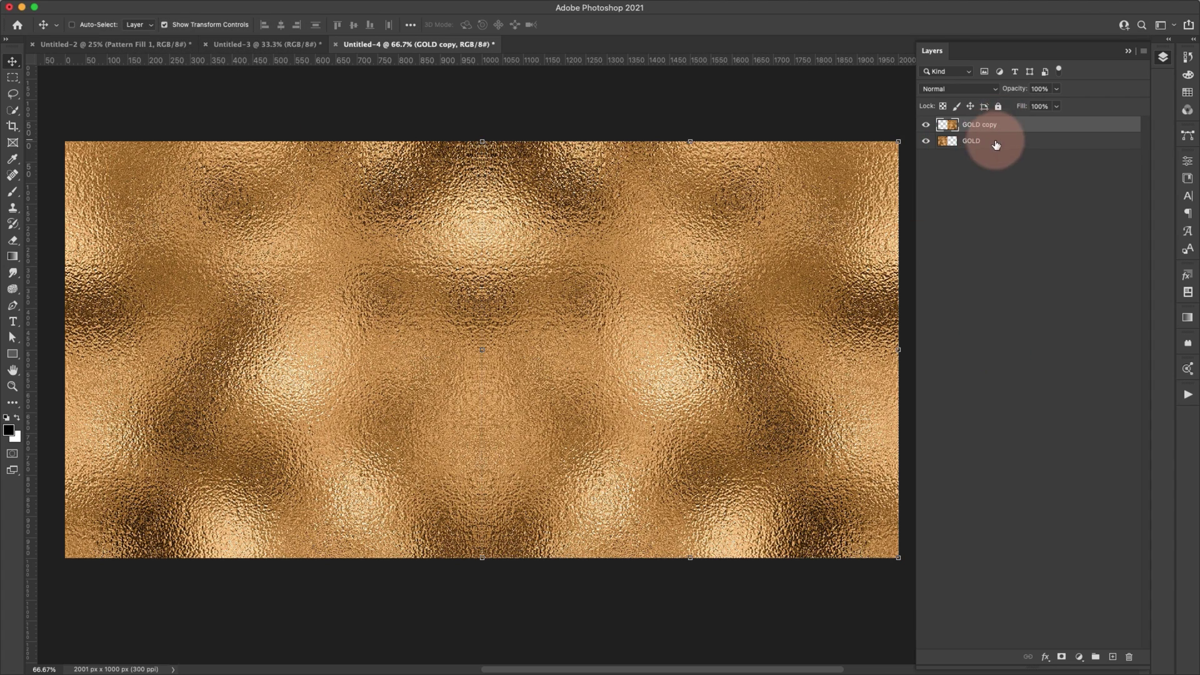
{"action": "left_click", "coordinate": [1013, 140], "text": "shift"}
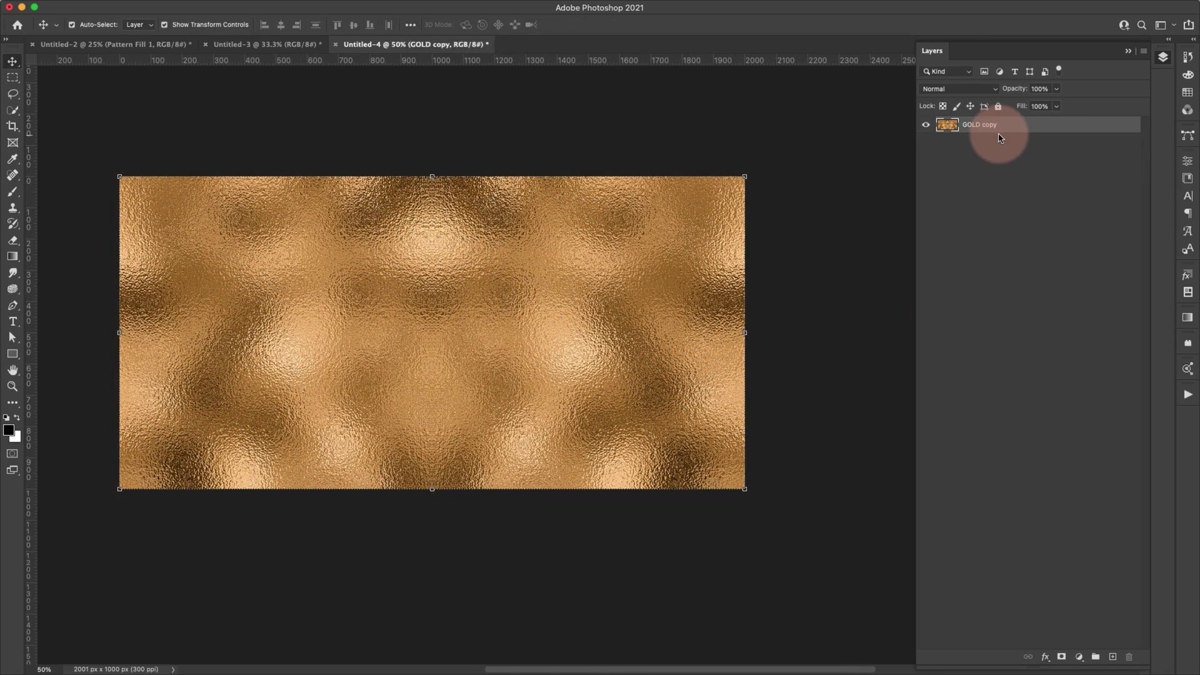
- Enlarge the canvas to 2000 × 2000 px, anchored top-centre, via Canvas Size
{"action": "scroll", "coordinate": [719, 325], "scroll_direction": "down", "scroll_amount": 3}
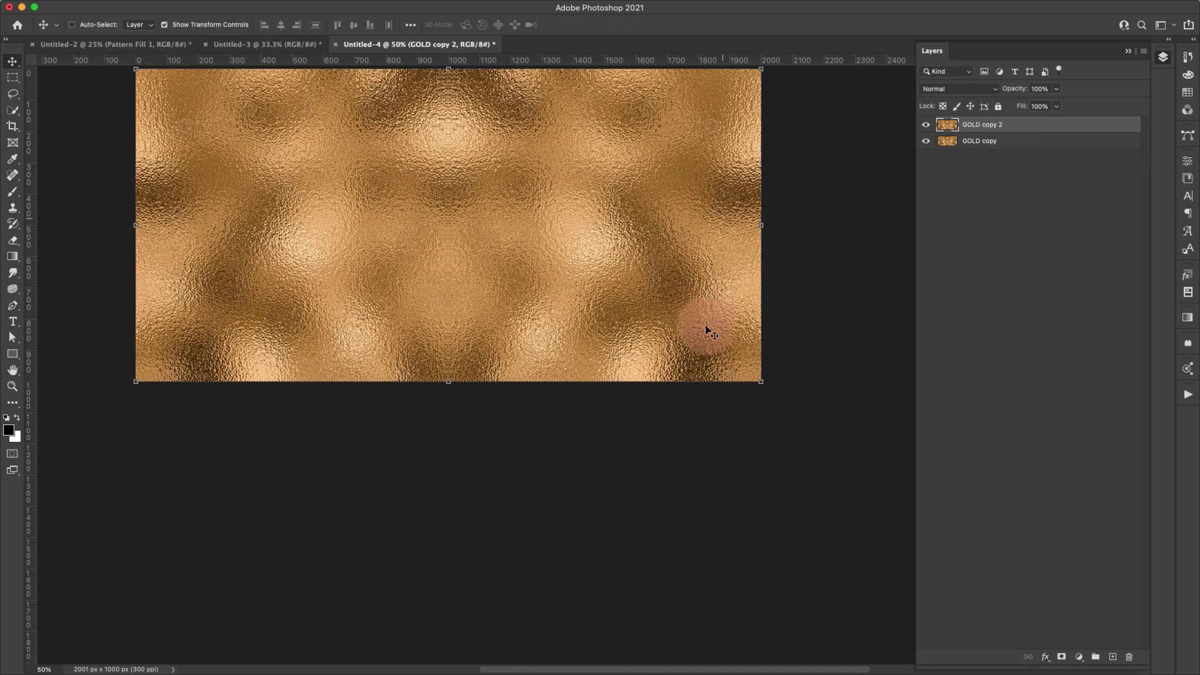
{"action": "scroll", "coordinate": [508, 281], "scroll_direction": "up", "scroll_amount": 3}
{"action": "left_click", "coordinate": [541, 150]}
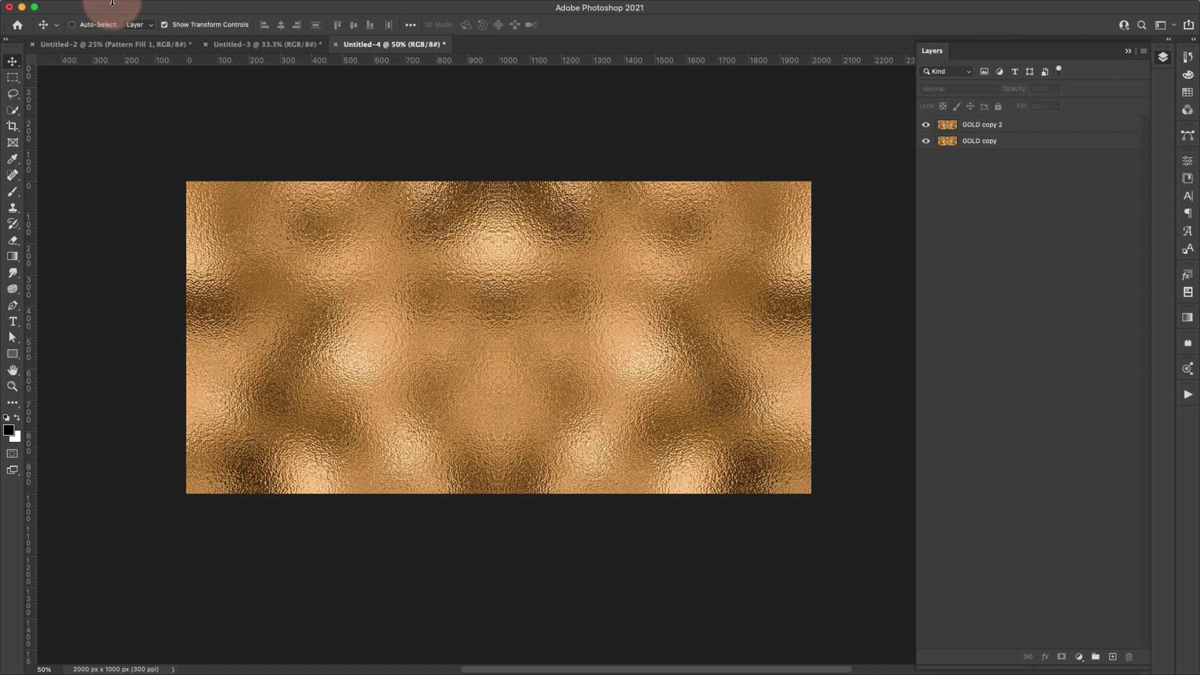
{"action": "left_click", "coordinate": [152, 9]}
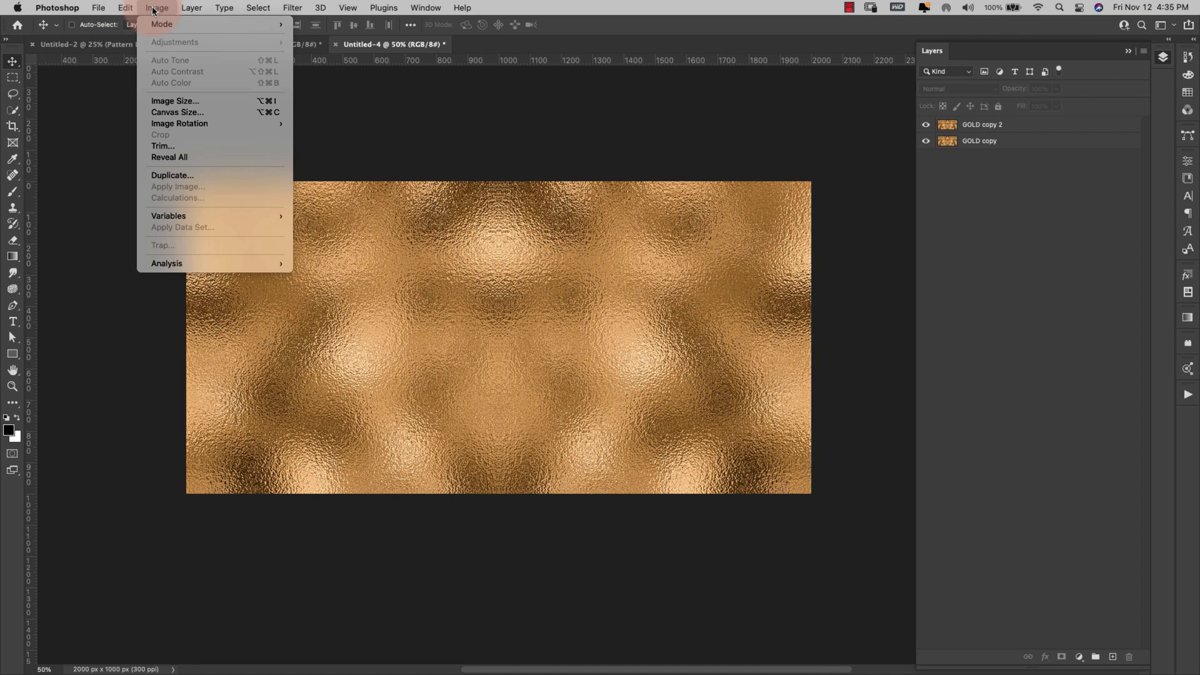
{"action": "left_click", "coordinate": [175, 113]}
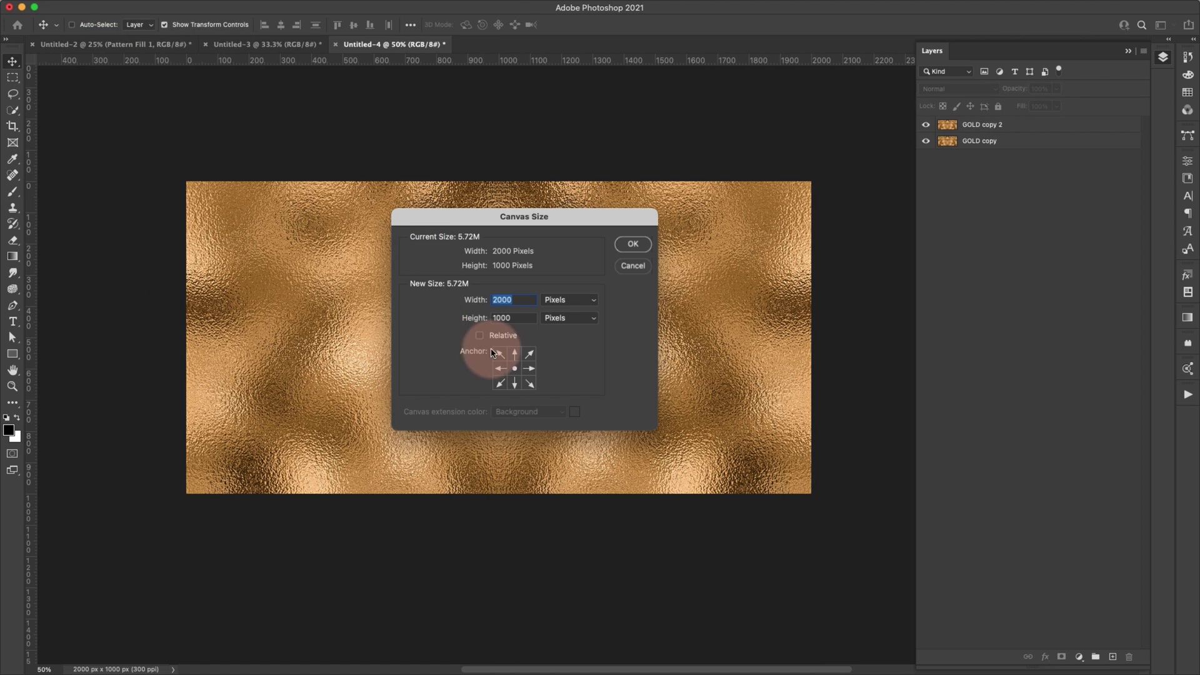
{"action": "left_click", "coordinate": [515, 354]}
{"action": "key", "text": "Tab"}
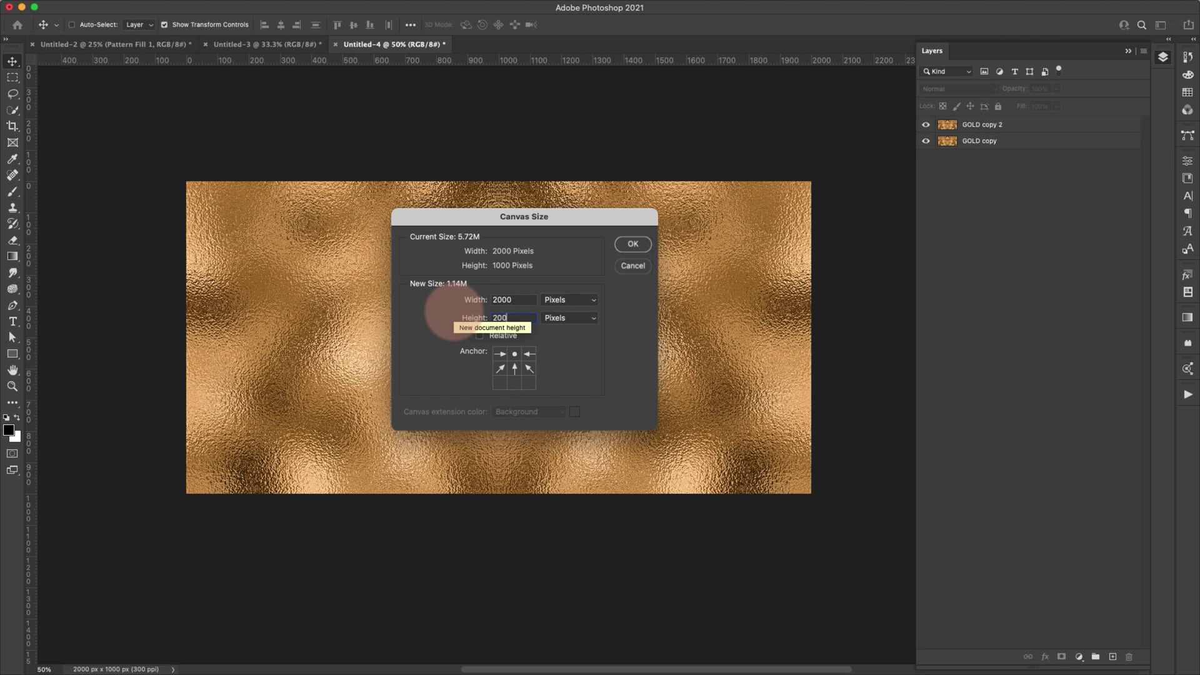
{"action": "left_click", "coordinate": [633, 244]}
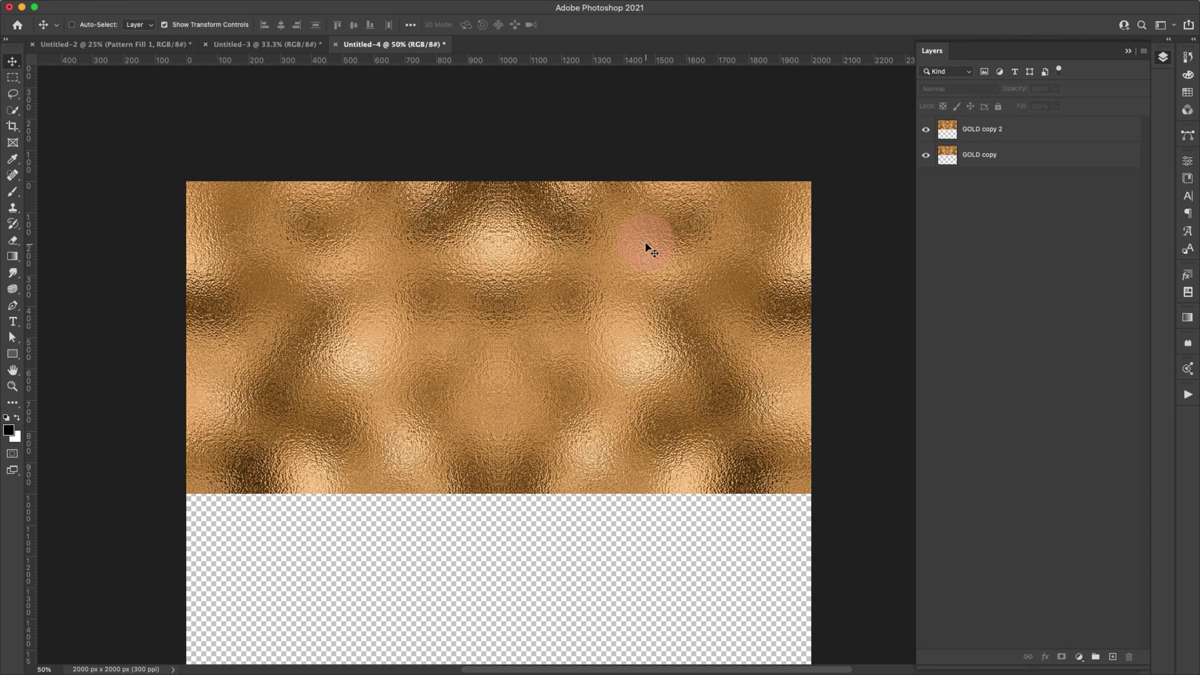
- Move GOLD copy 2 down into the empty lower half
{"action": "scroll", "coordinate": [574, 451], "scroll_direction": "down", "scroll_amount": 5}
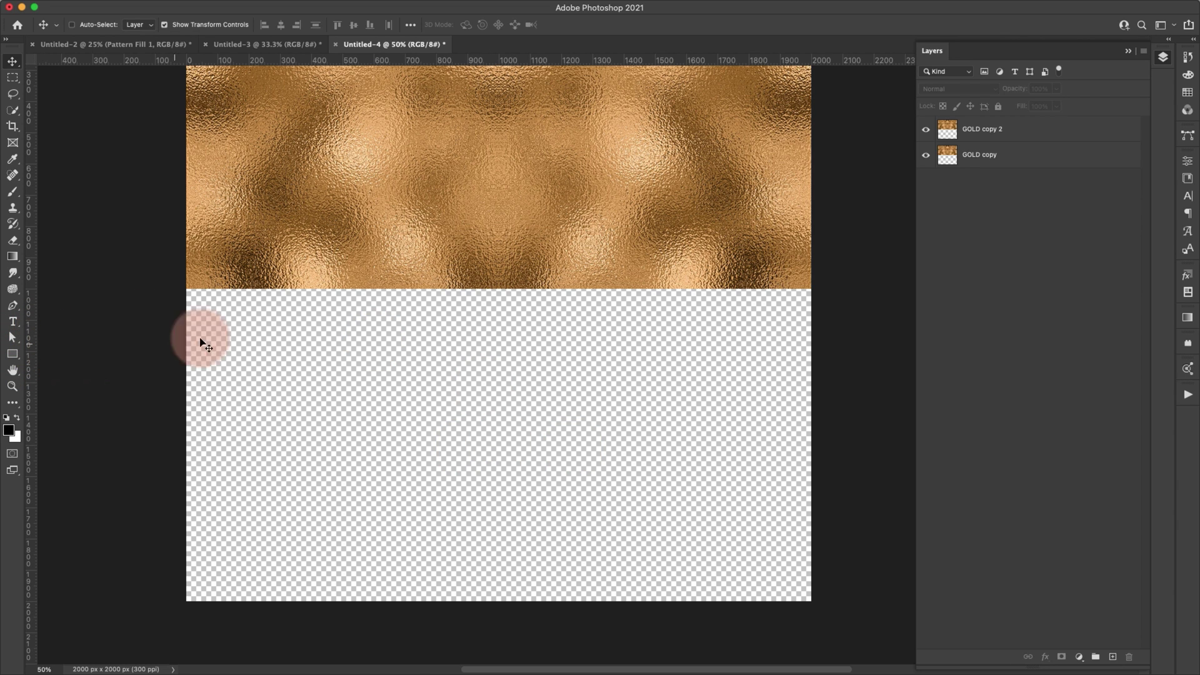
{"action": "left_click", "coordinate": [973, 136]}
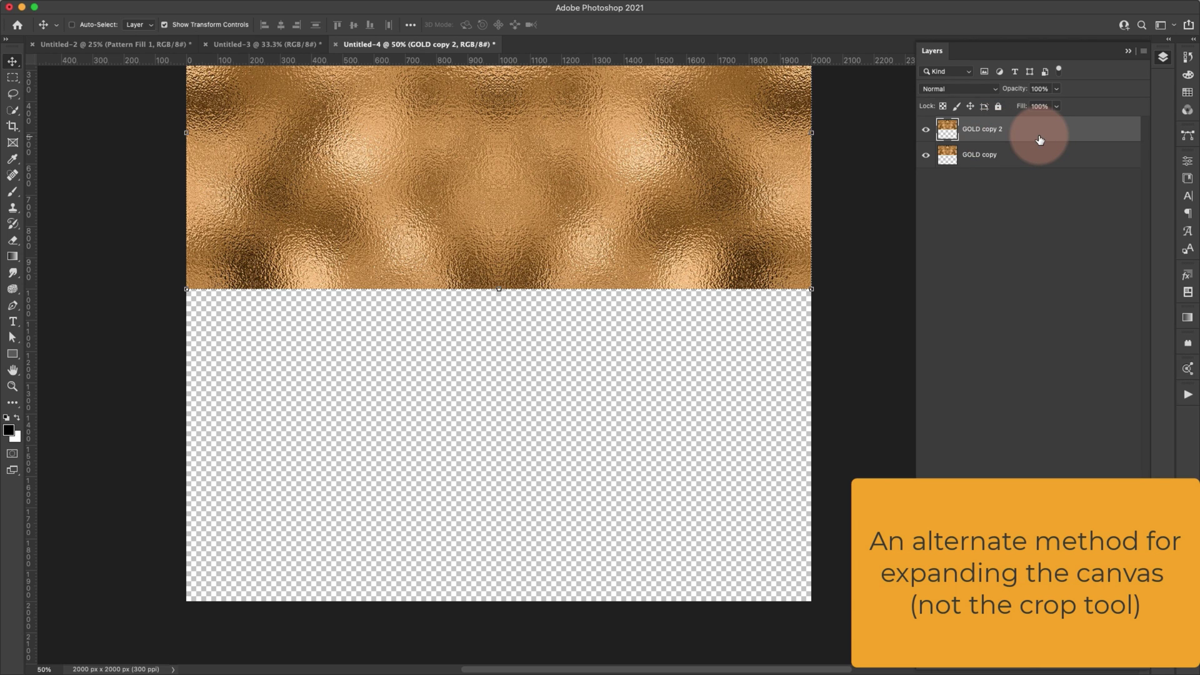
{"action": "left_click_drag", "start_coordinate": [624, 243], "coordinate": [615, 452]}
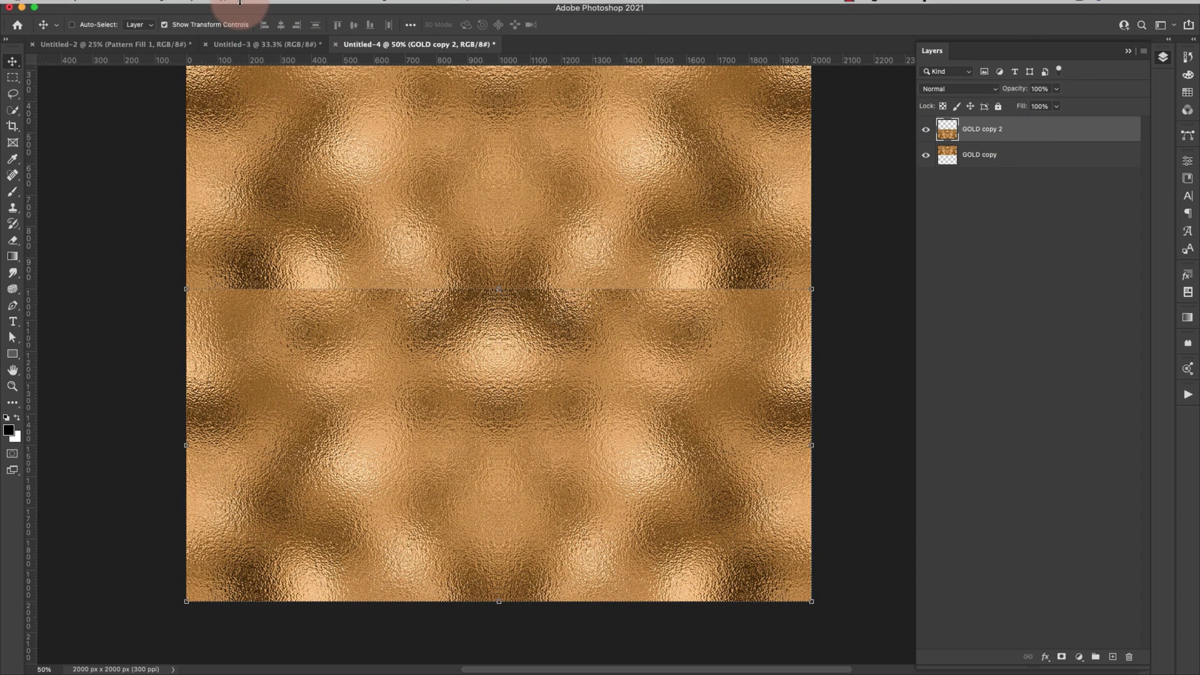
- Flip GOLD copy 2 vertically so it mirrors the top half
{"action": "mouse_move", "coordinate": [205, 7]}
{"action": "left_click", "coordinate": [125, 7]}
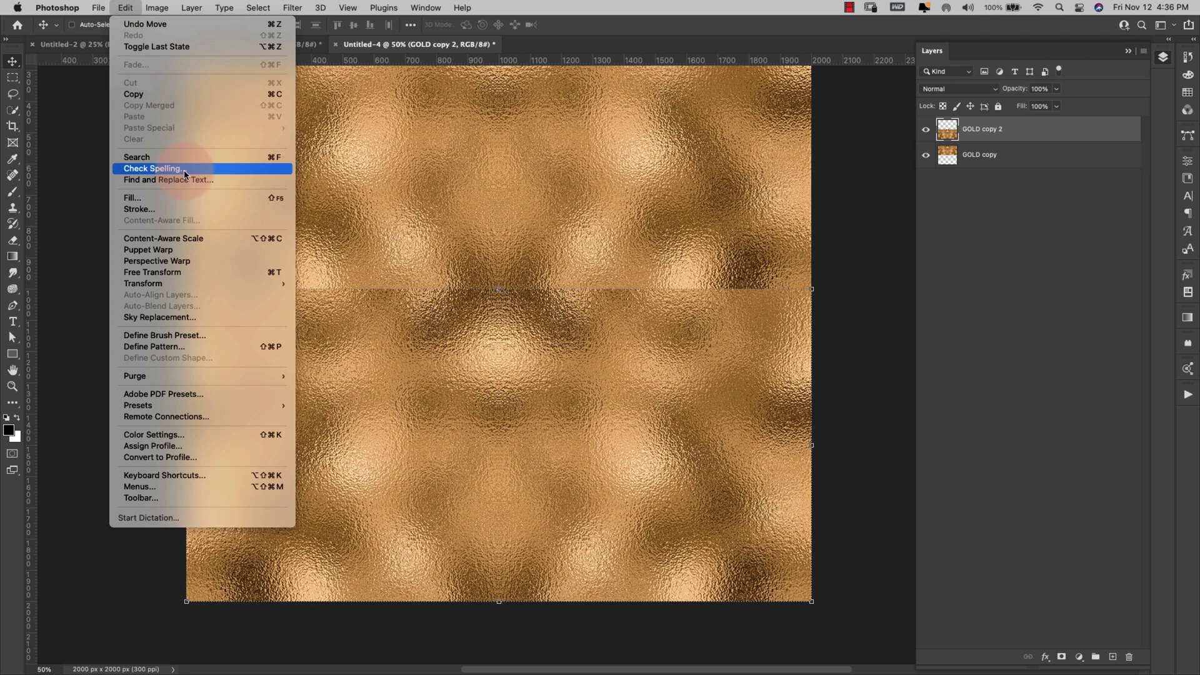
{"action": "mouse_move", "coordinate": [164, 286]}
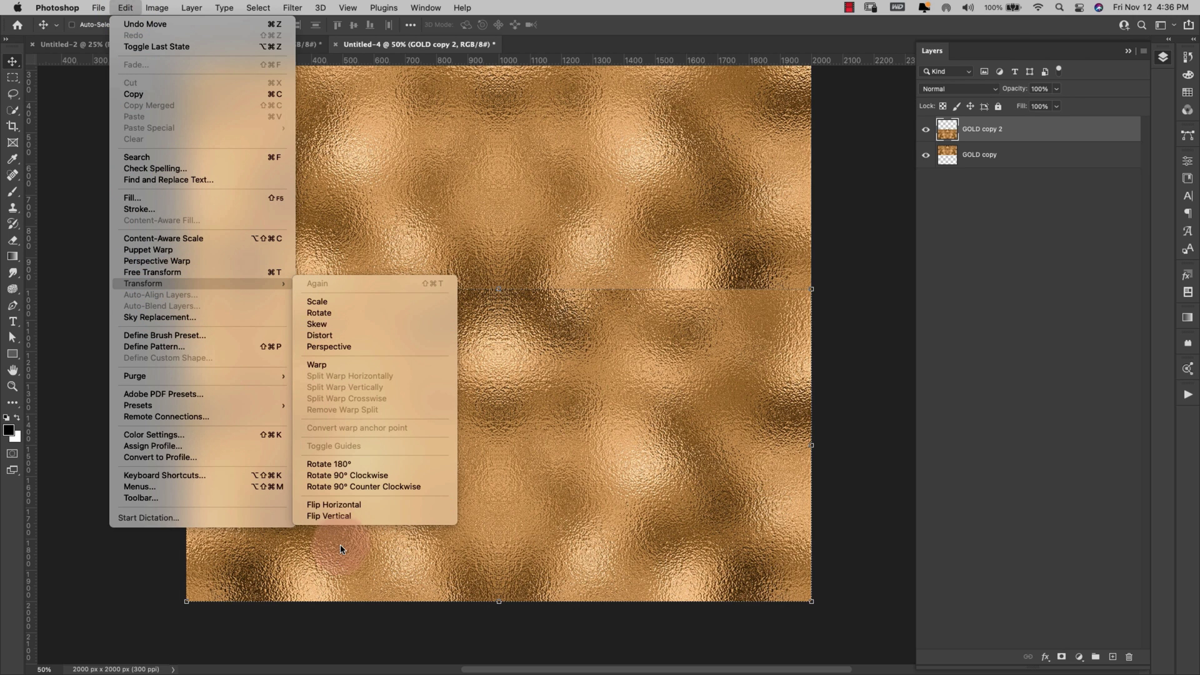
{"action": "left_click", "coordinate": [331, 518]}
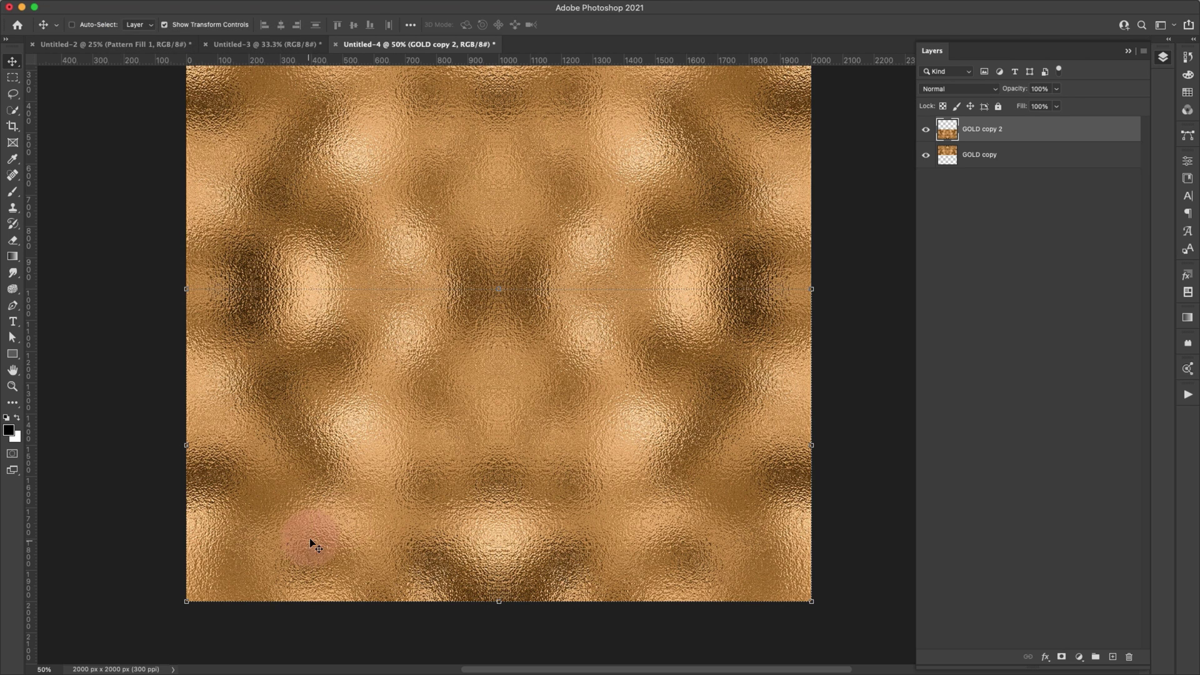
{"action": "left_click", "coordinate": [1037, 424]}
- Zoom out to 25% and merge GOLD copy 2 with GOLD copy
{"action": "key", "text": "z"}
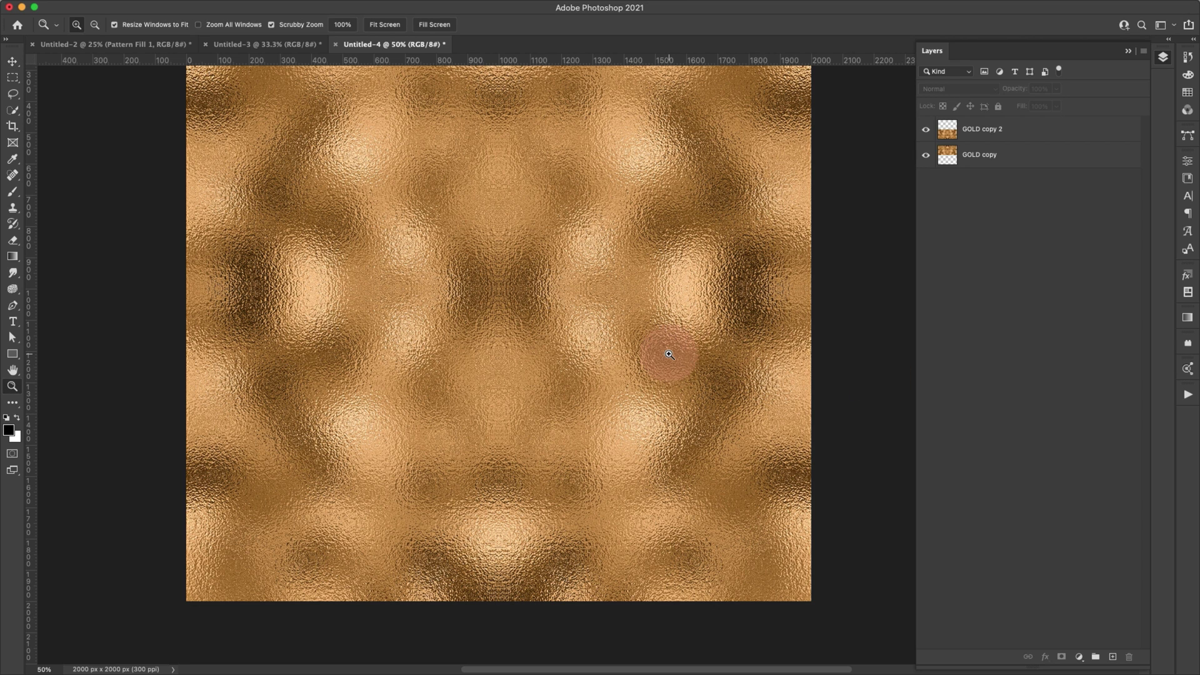
{"action": "left_click", "coordinate": [669, 354]}
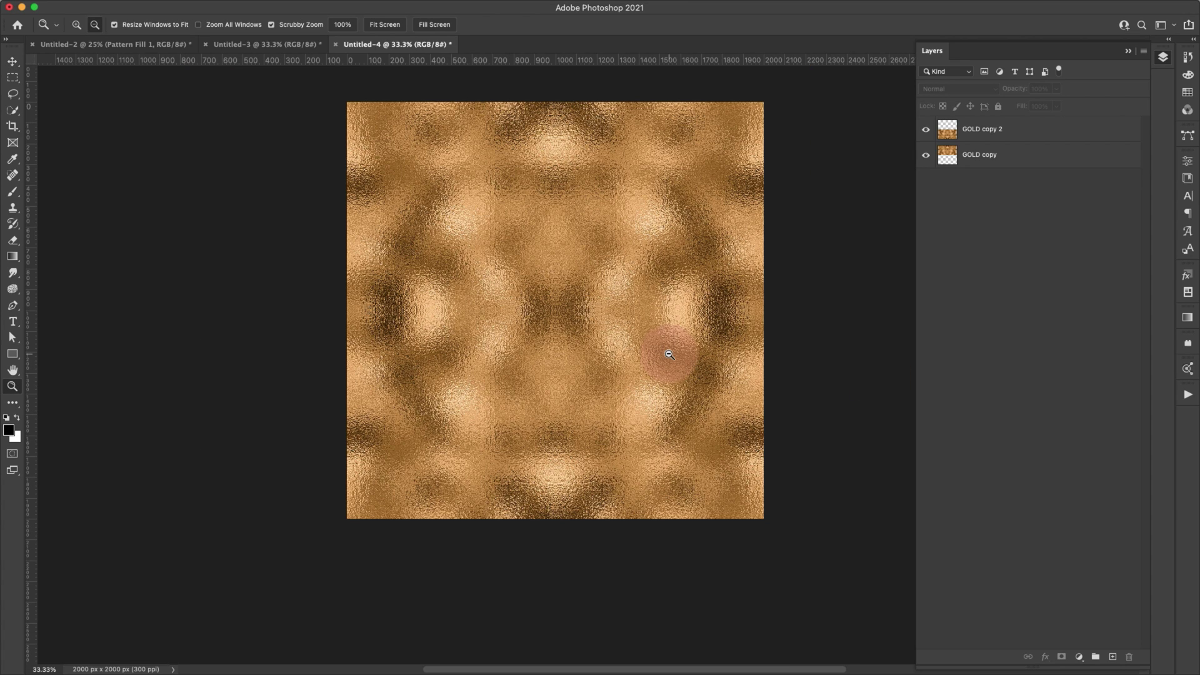
{"action": "left_click", "coordinate": [669, 354]}
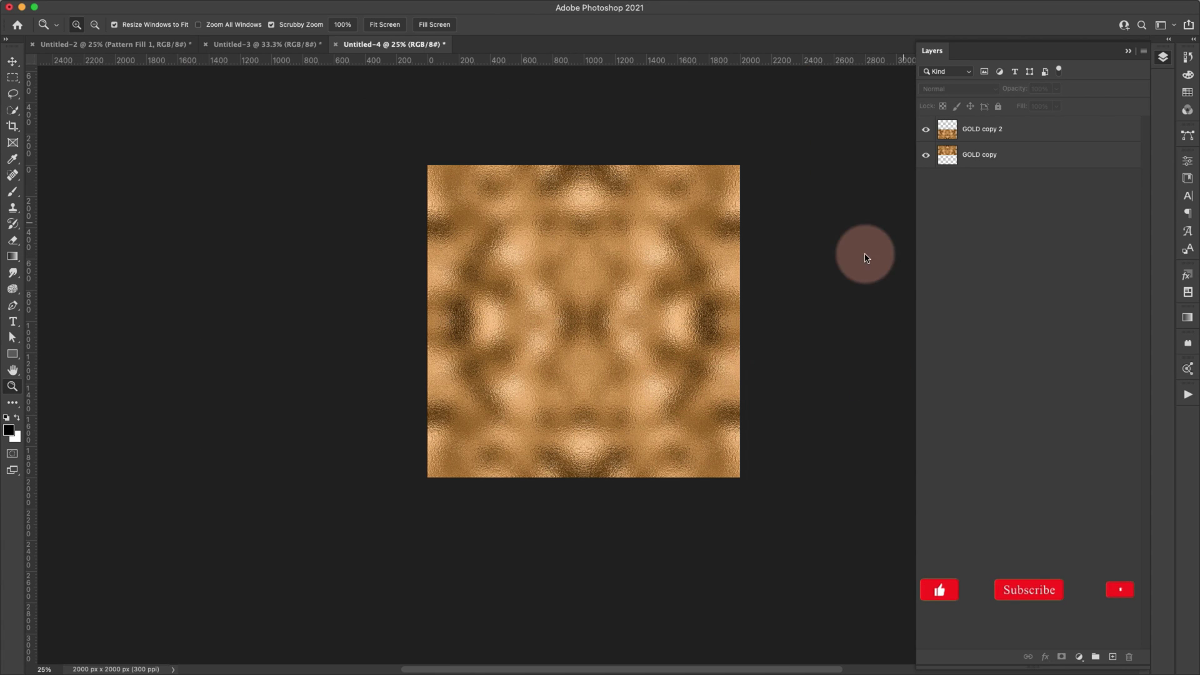
{"action": "left_click", "coordinate": [1016, 129]}
{"action": "left_click", "coordinate": [1012, 165], "text": "shift"}
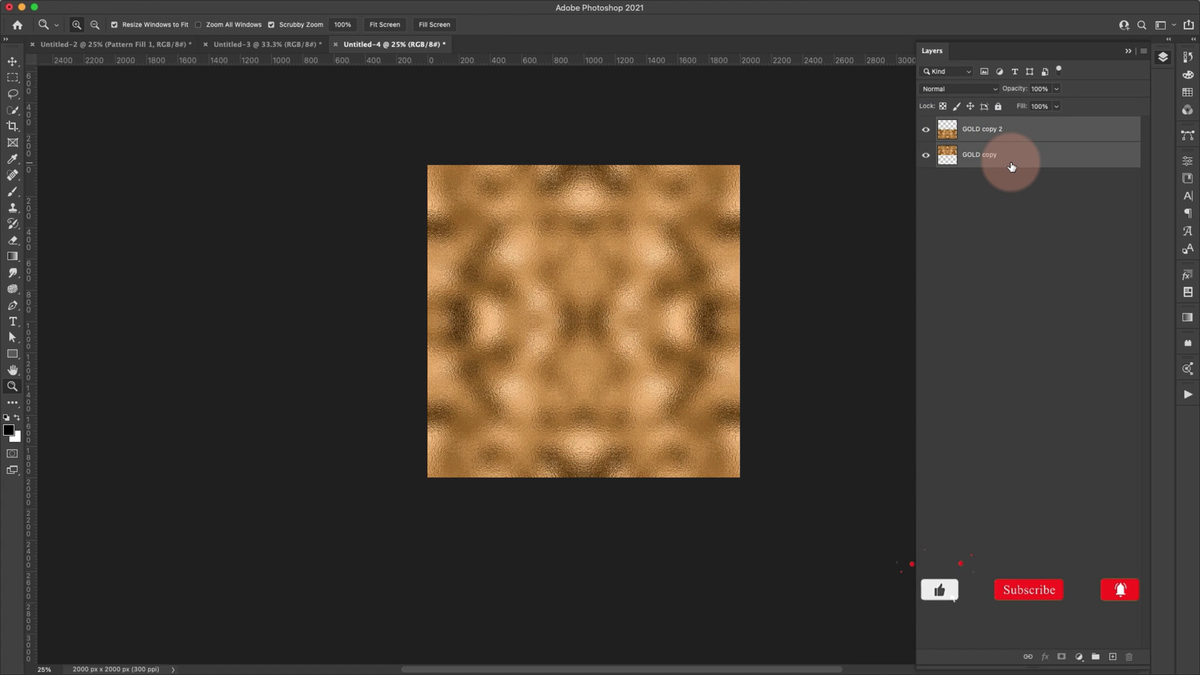
{"action": "key", "text": "super+e"}
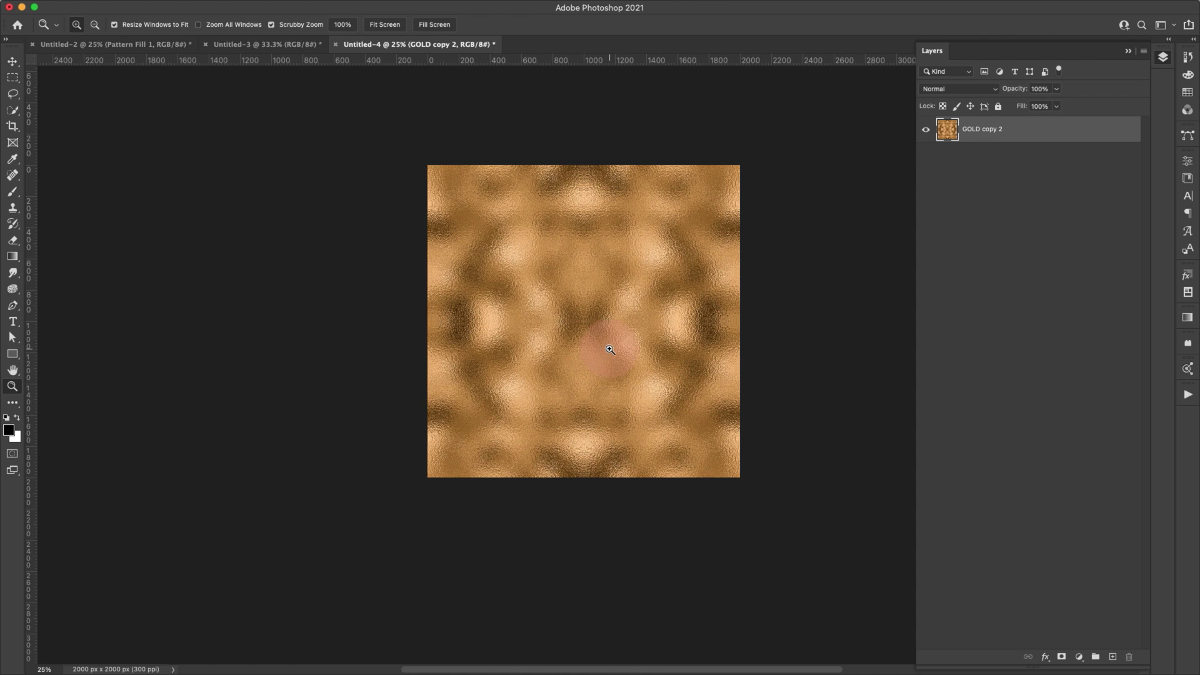
- Zoom to 33.3% and switch to the Clone Stamp tool
{"action": "left_click", "coordinate": [572, 315]}
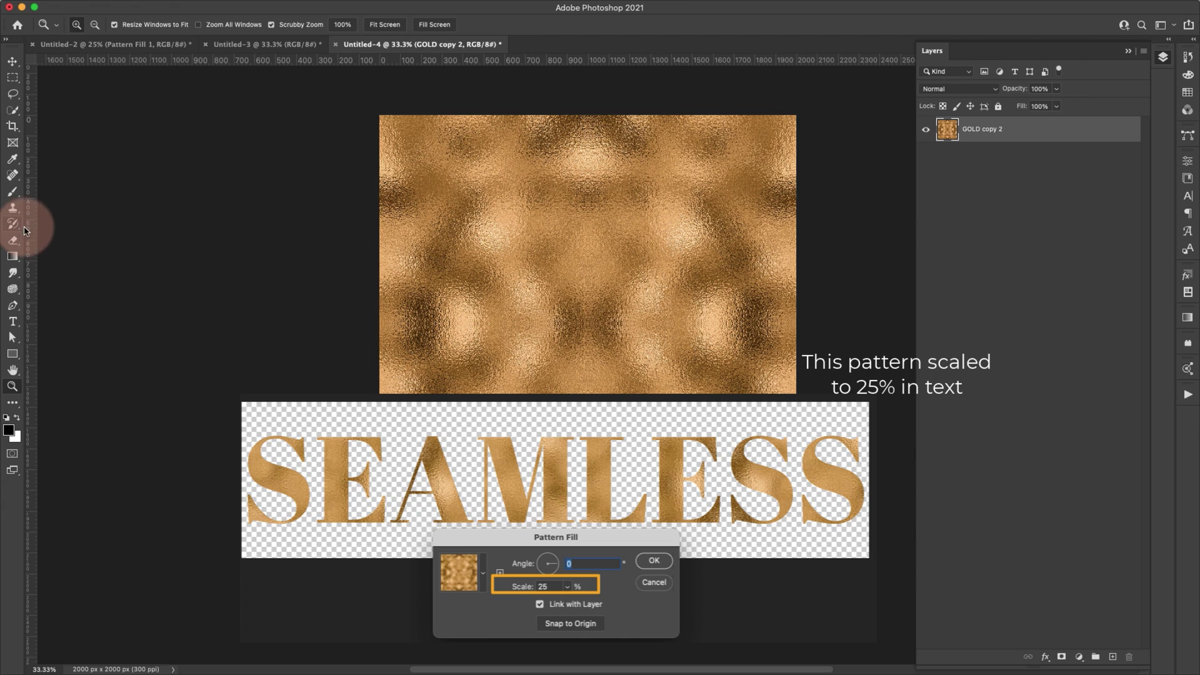
{"action": "left_click", "coordinate": [13, 176]}
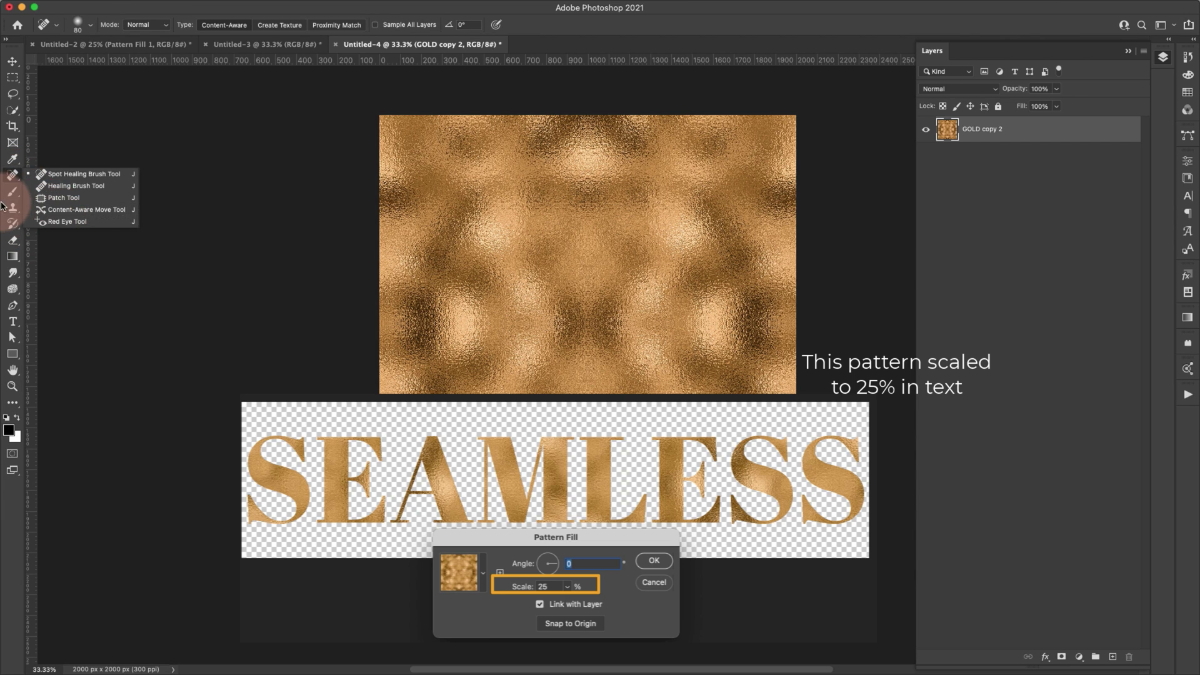
{"action": "left_click", "coordinate": [20, 212]}
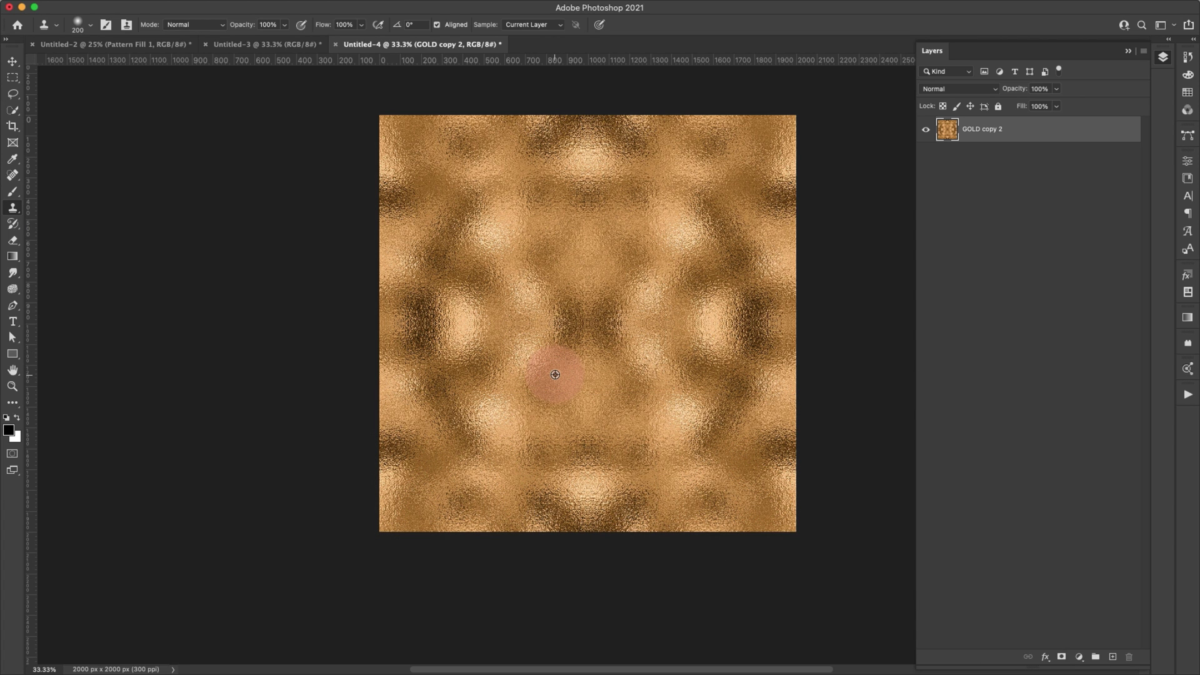
- Clone over repeated spots near the centre, right of centre and upper area
{"action": "left_click_drag", "start_coordinate": [556, 335], "coordinate": [573, 341]}
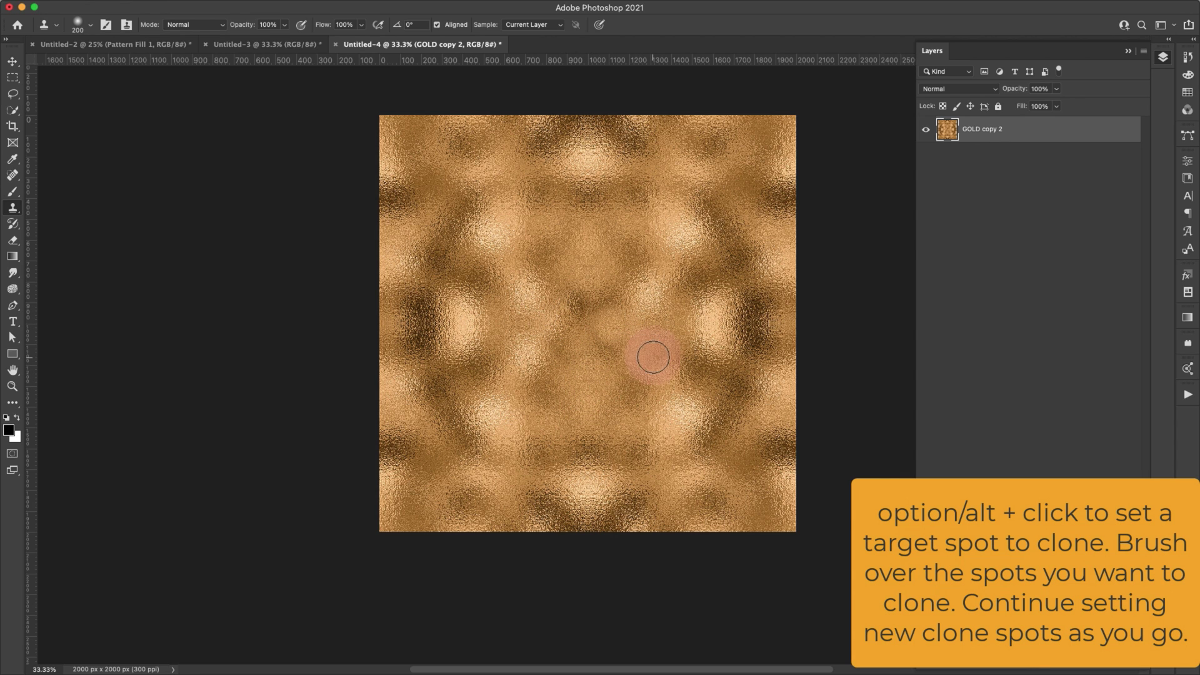
{"action": "left_click_drag", "start_coordinate": [702, 260], "coordinate": [733, 247]}
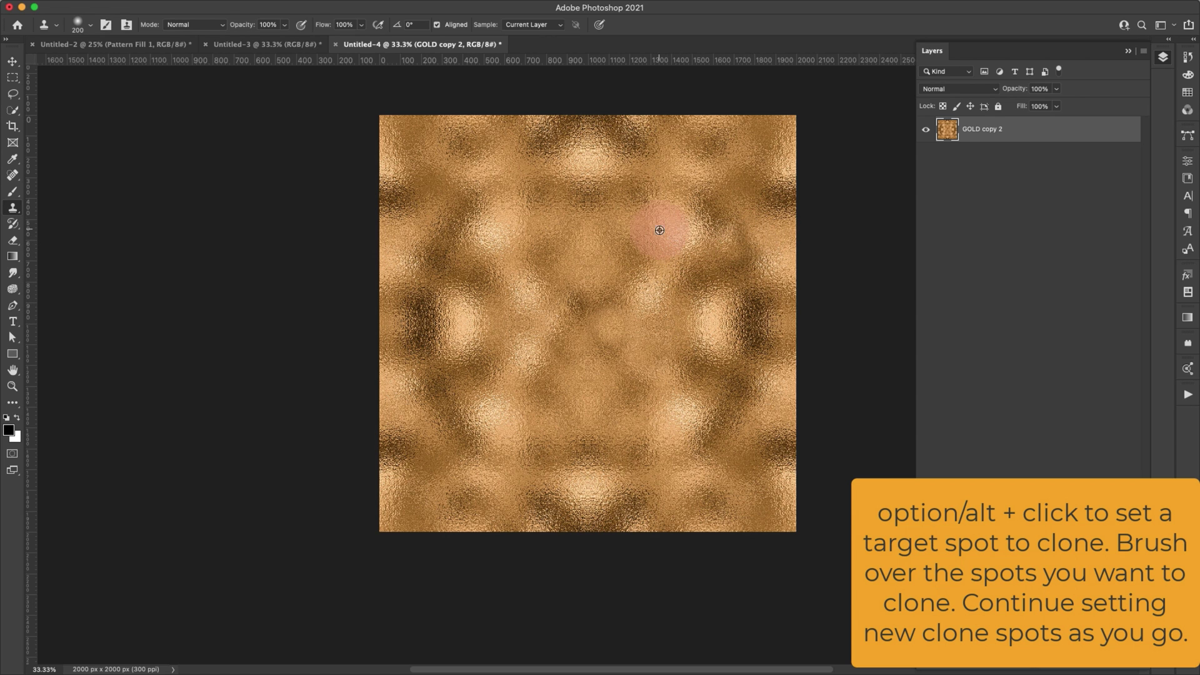
{"action": "left_click", "coordinate": [619, 235], "text": "alt"}
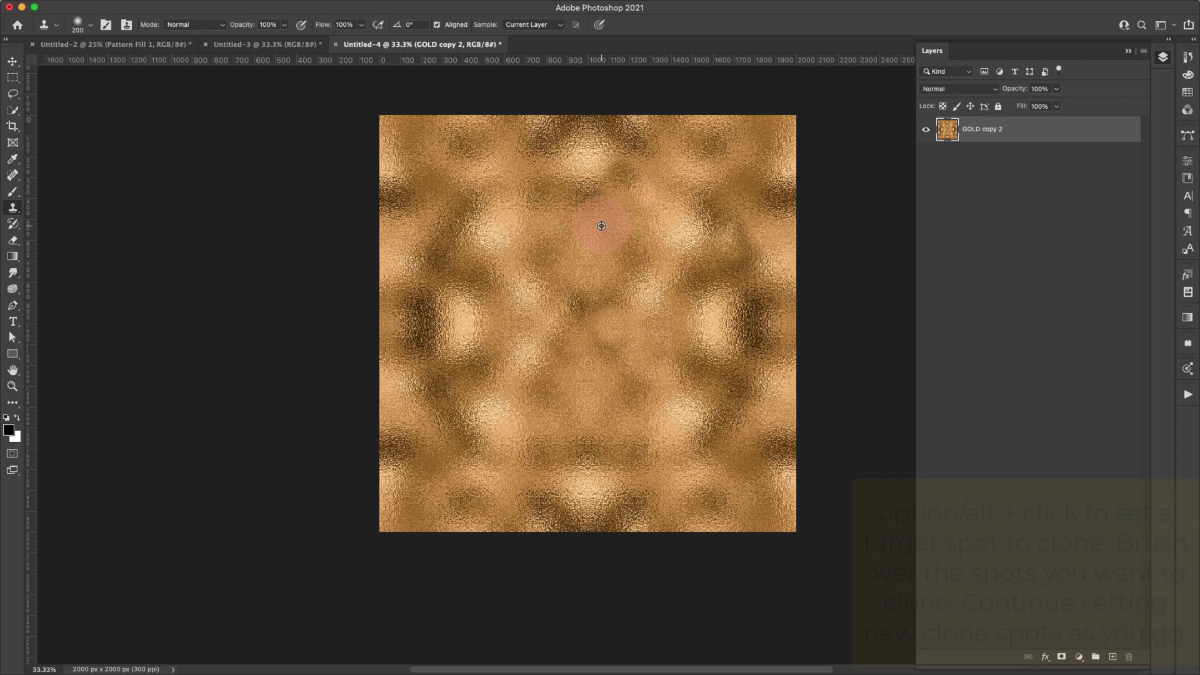
{"action": "left_click", "coordinate": [622, 179]}
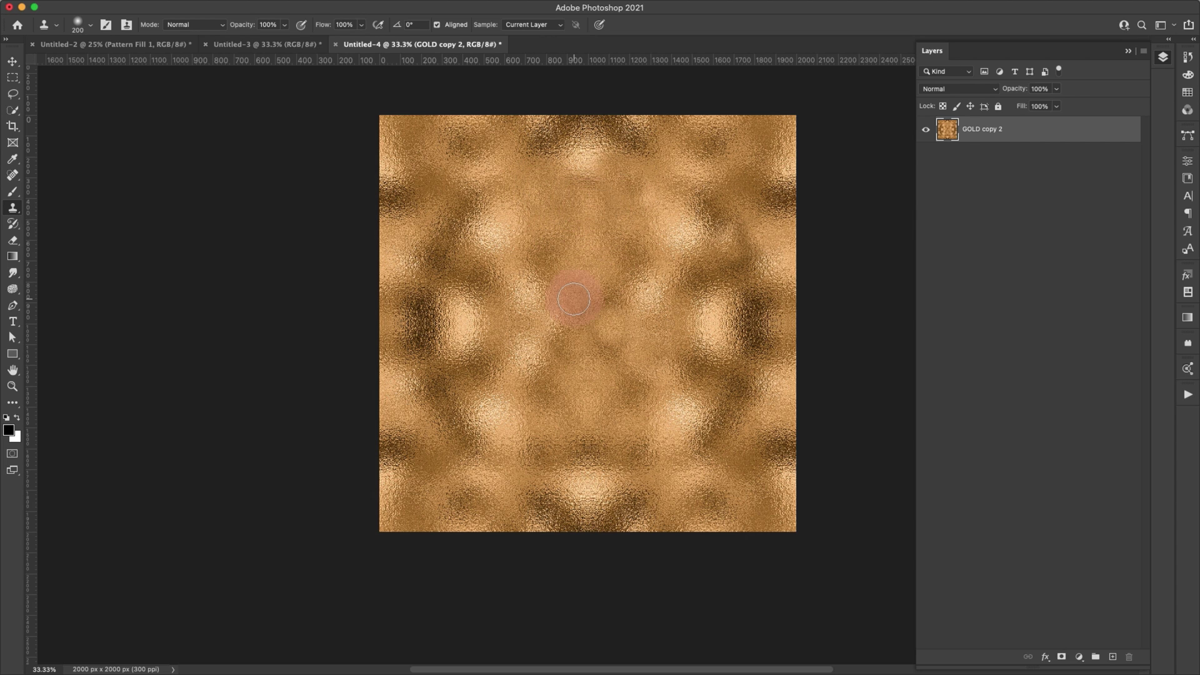
{"action": "scroll", "coordinate": [571, 289], "scroll_direction": "down", "scroll_amount": 3}
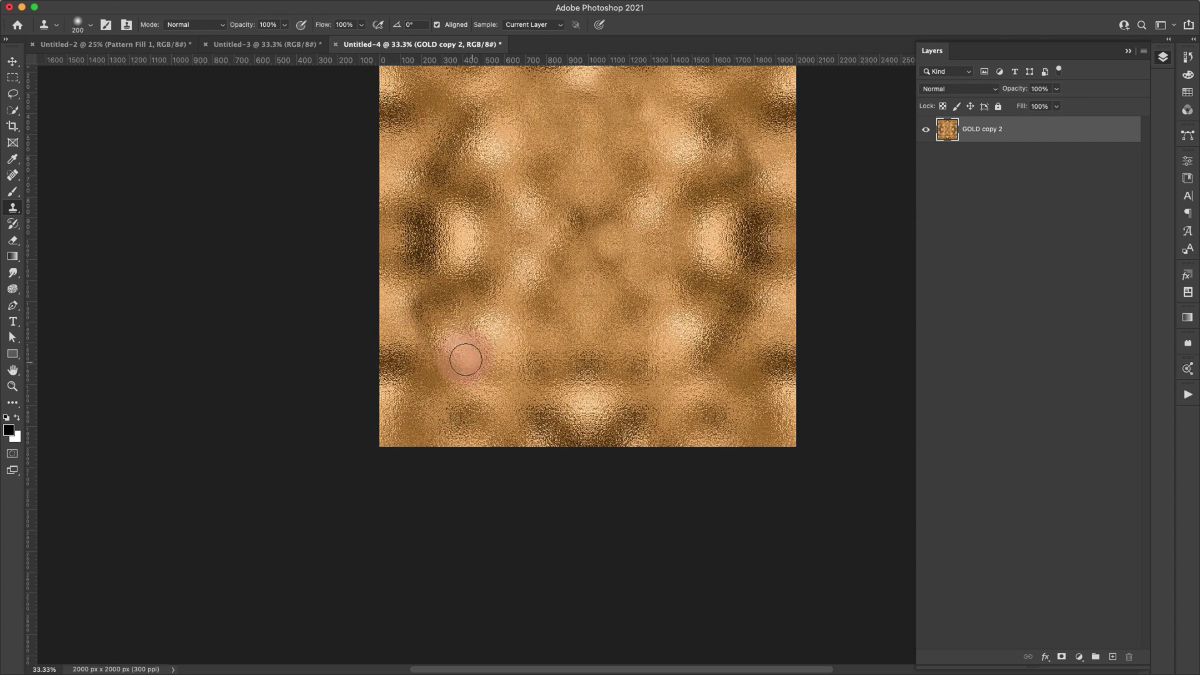
{"action": "scroll", "coordinate": [638, 295], "scroll_direction": "down", "scroll_amount": 1}
{"action": "scroll", "coordinate": [629, 296], "scroll_direction": "up", "scroll_amount": 3}
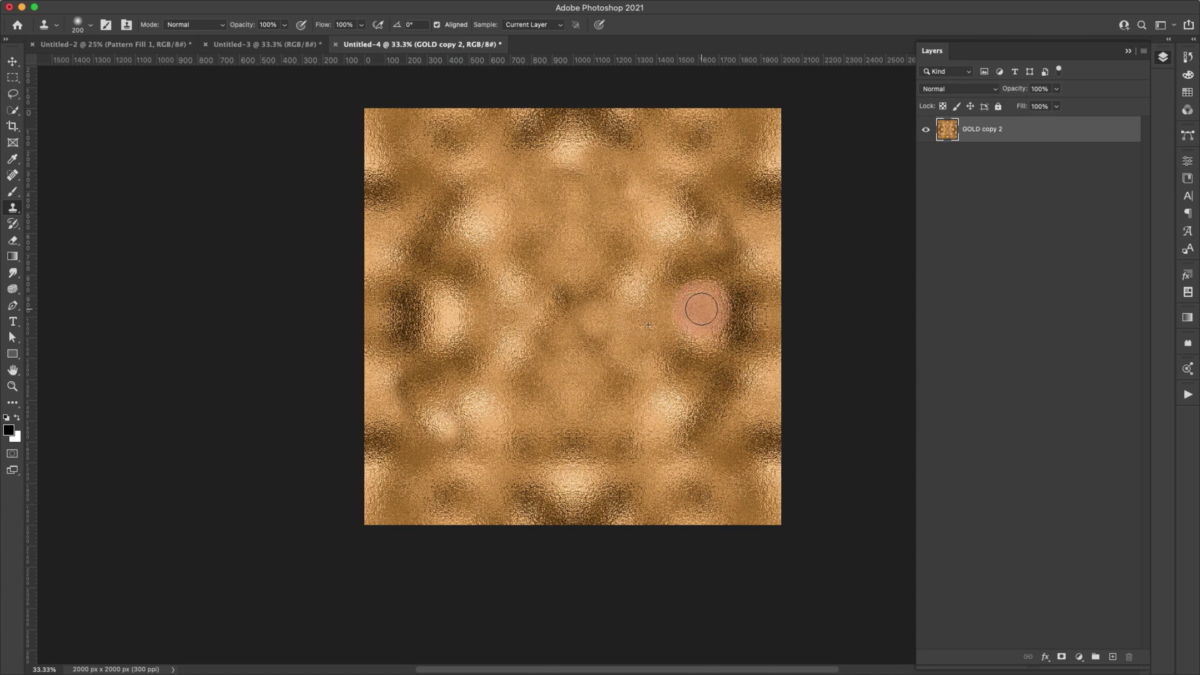
- Define the retouched four-way gold square as a pattern named 'Seamless Gold'
{"action": "left_click", "coordinate": [125, 7]}
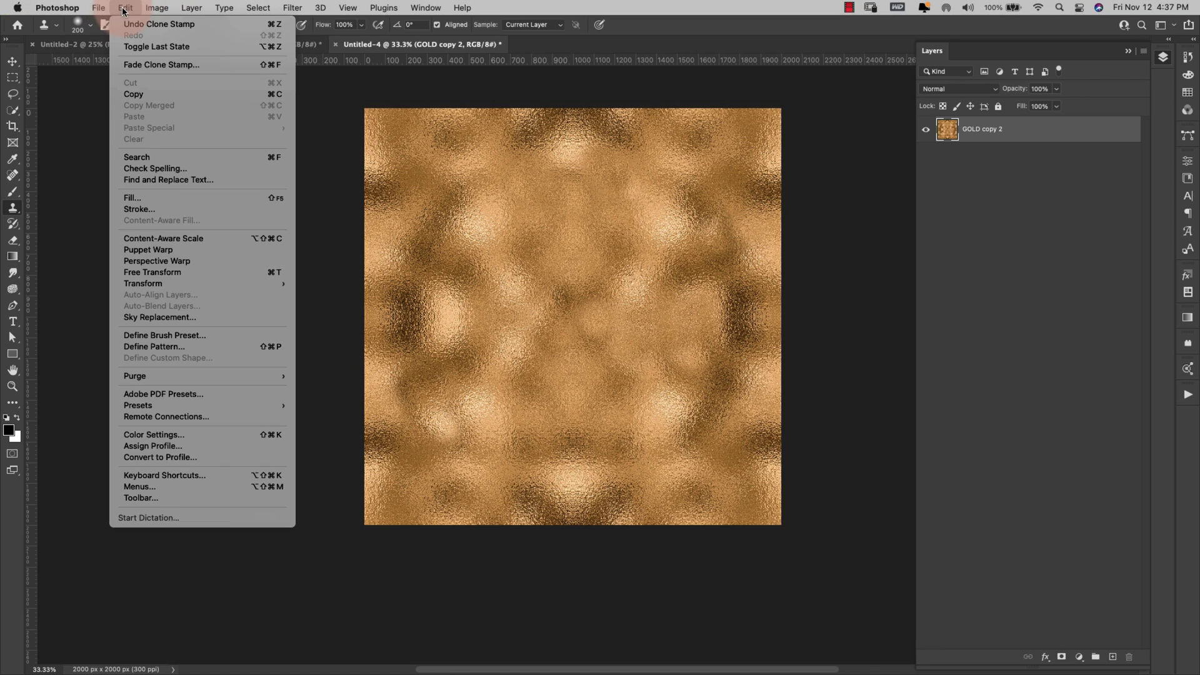
{"action": "left_click", "coordinate": [162, 348]}
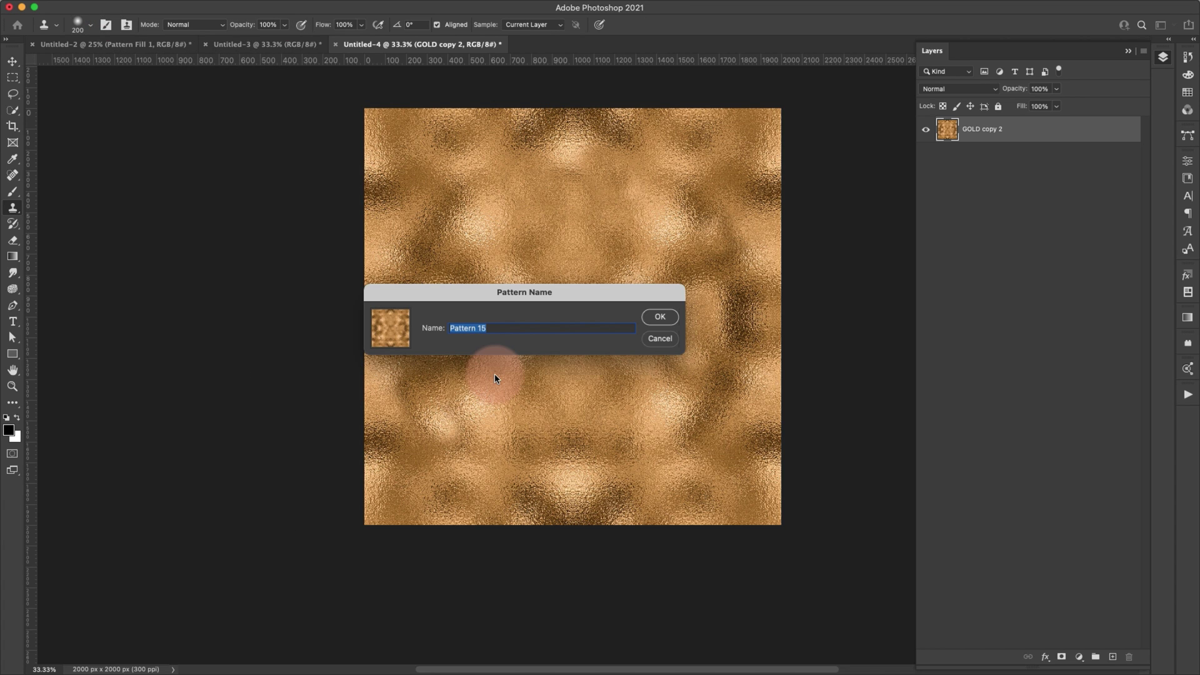
{"action": "type", "text": "Seammle"}
{"action": "type", "text": "s Gold"}
{"action": "scroll", "coordinate": [490, 362], "scroll_direction": "right", "scroll_amount": 5}
{"action": "left_click", "coordinate": [659, 317]}
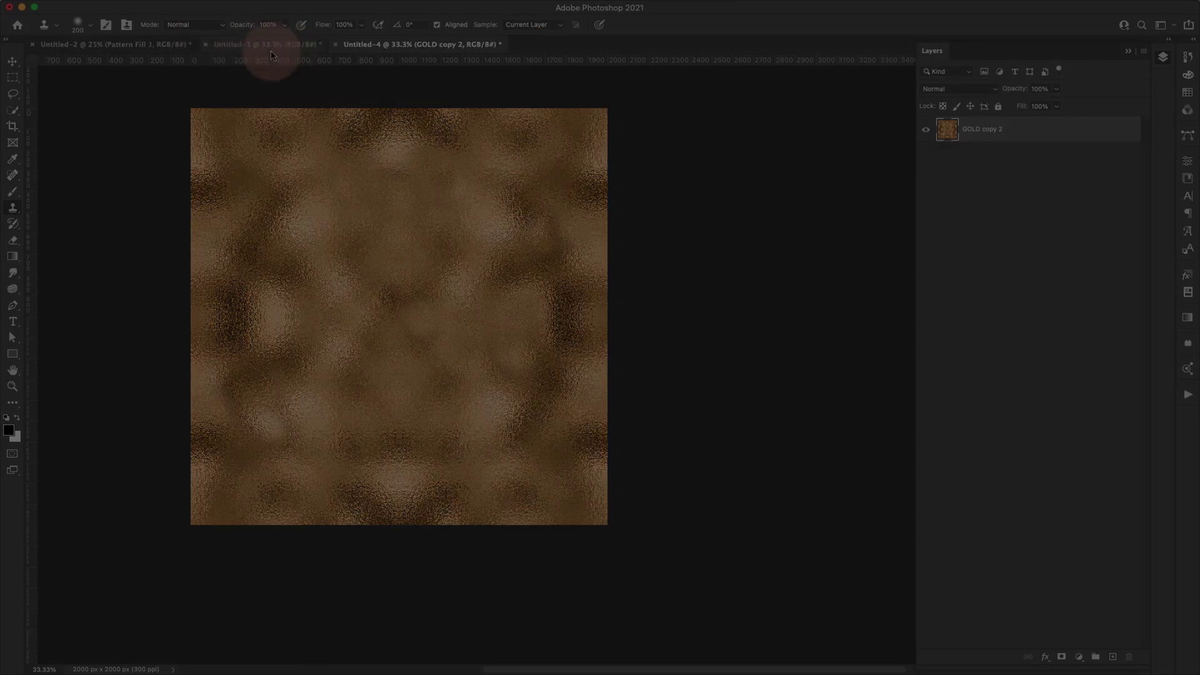